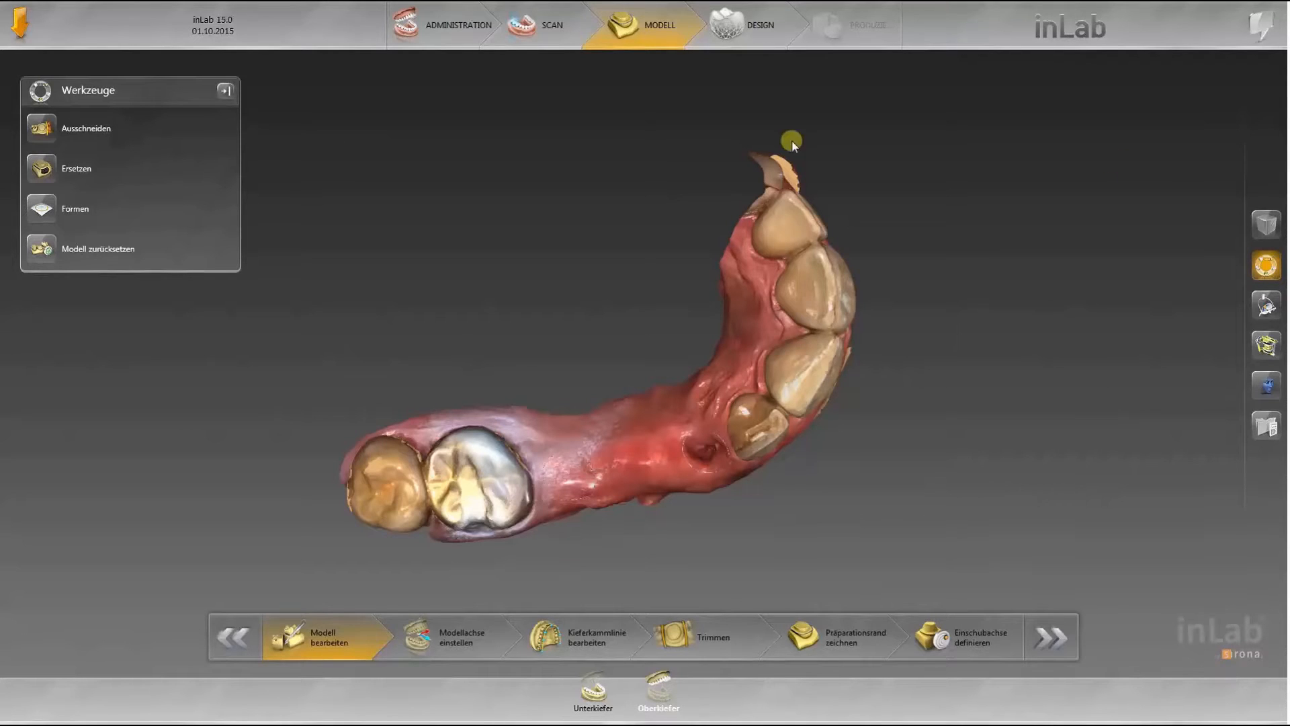
Step: Edit the 23-26 bridge restoration, going through the milling unit and choosing SIRONA inCoris TZI C as the material, and accept the settings
click(461, 30)
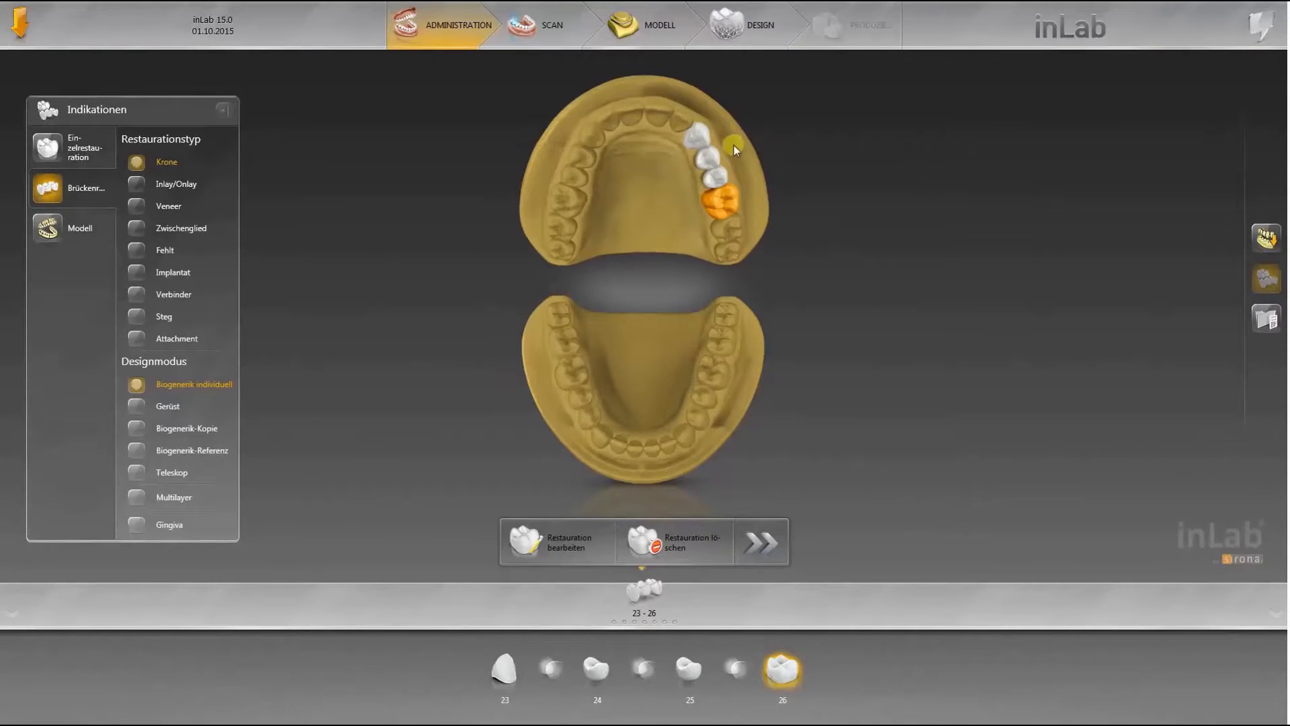
click(565, 555)
click(579, 548)
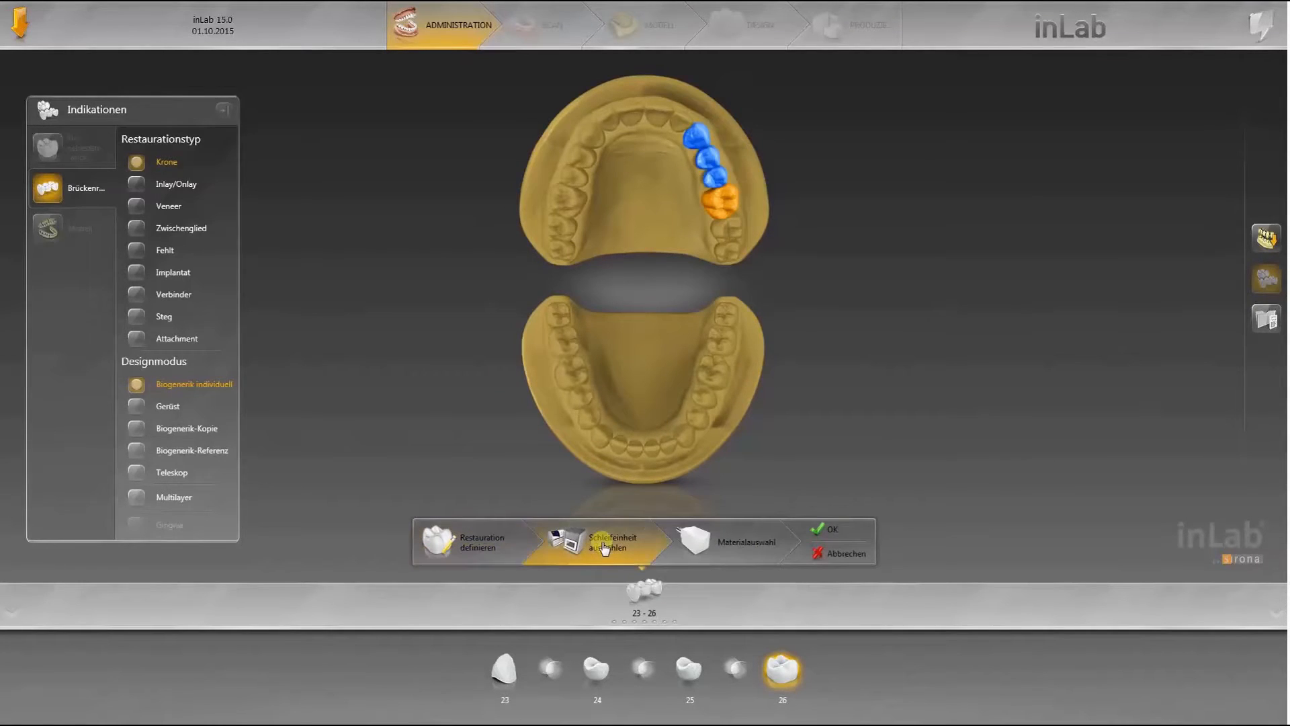
click(730, 544)
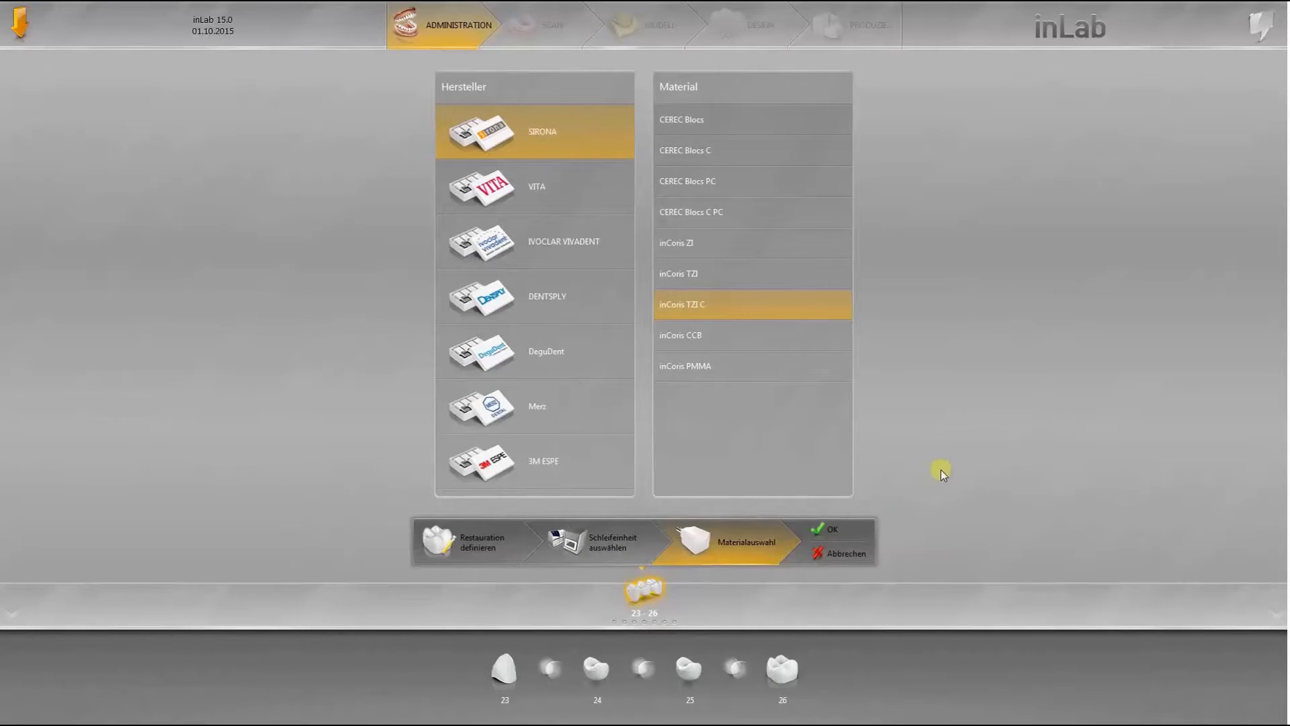
click(826, 530)
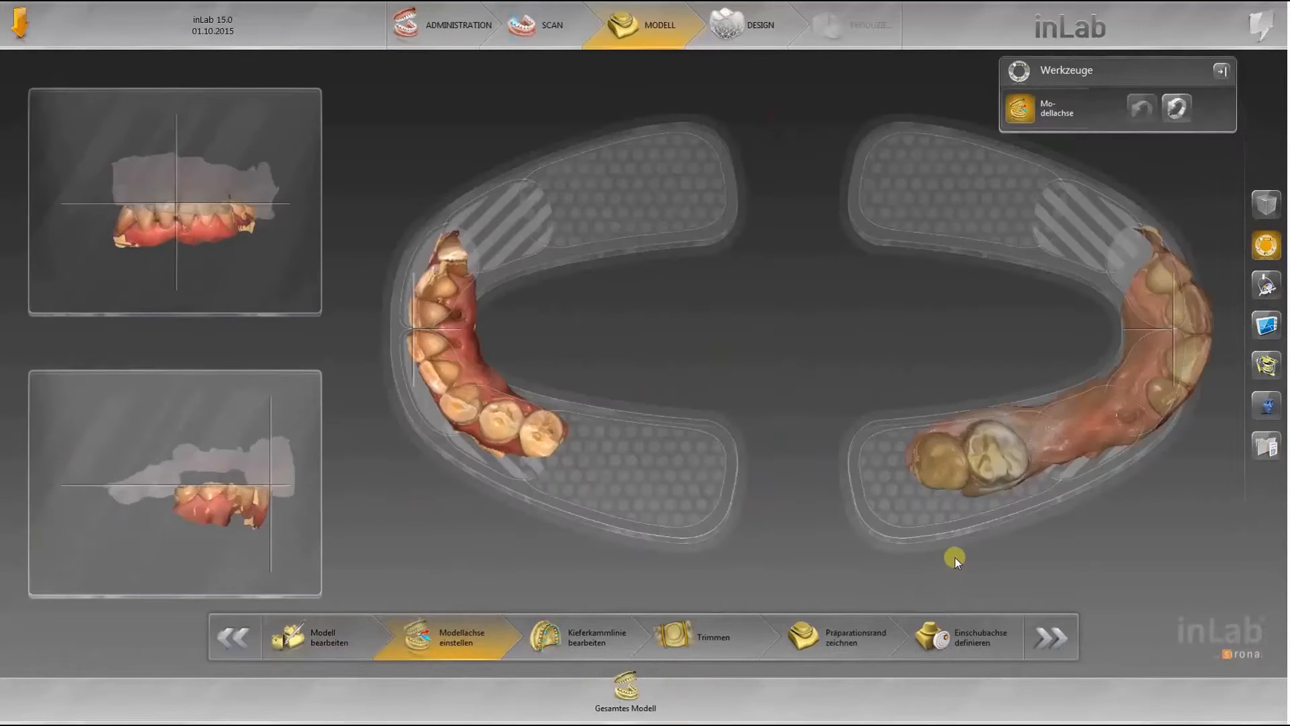
Step: Align the jaw models to the model axis template and fit the ridge line along the upper arch through regions 23 to 26
drag(526, 445, 501, 426)
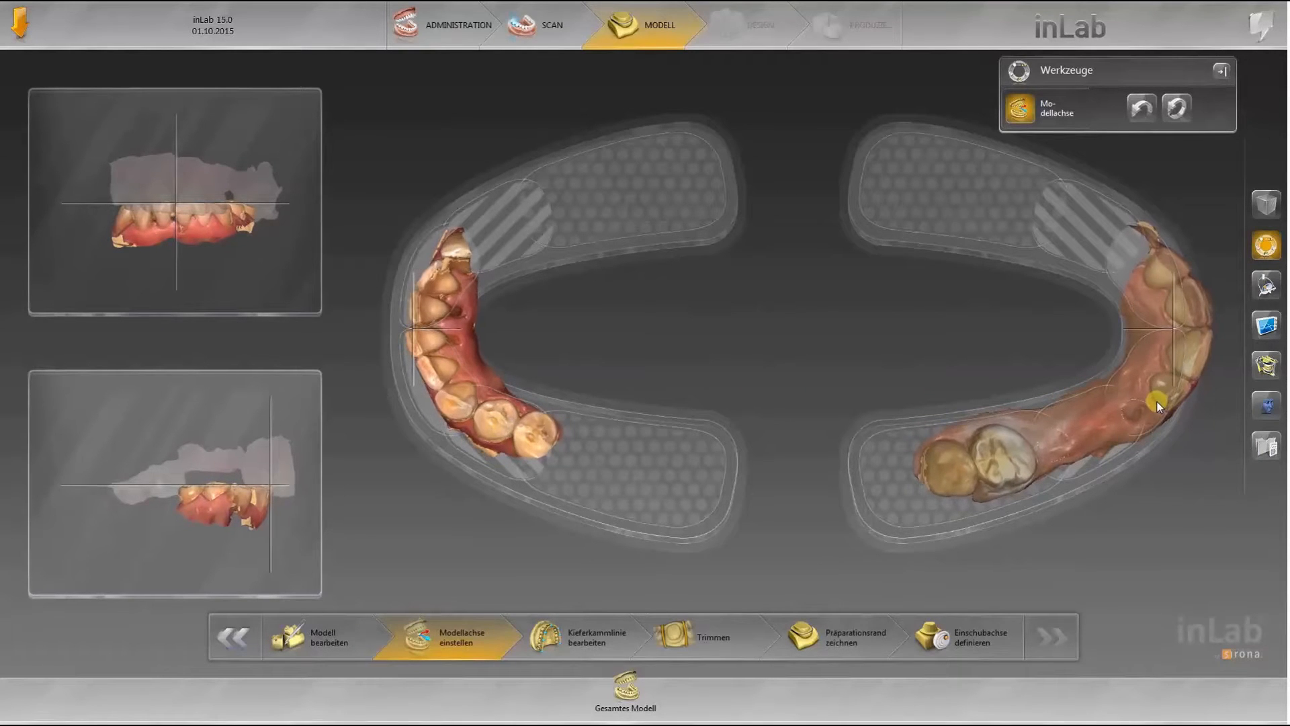
click(584, 643)
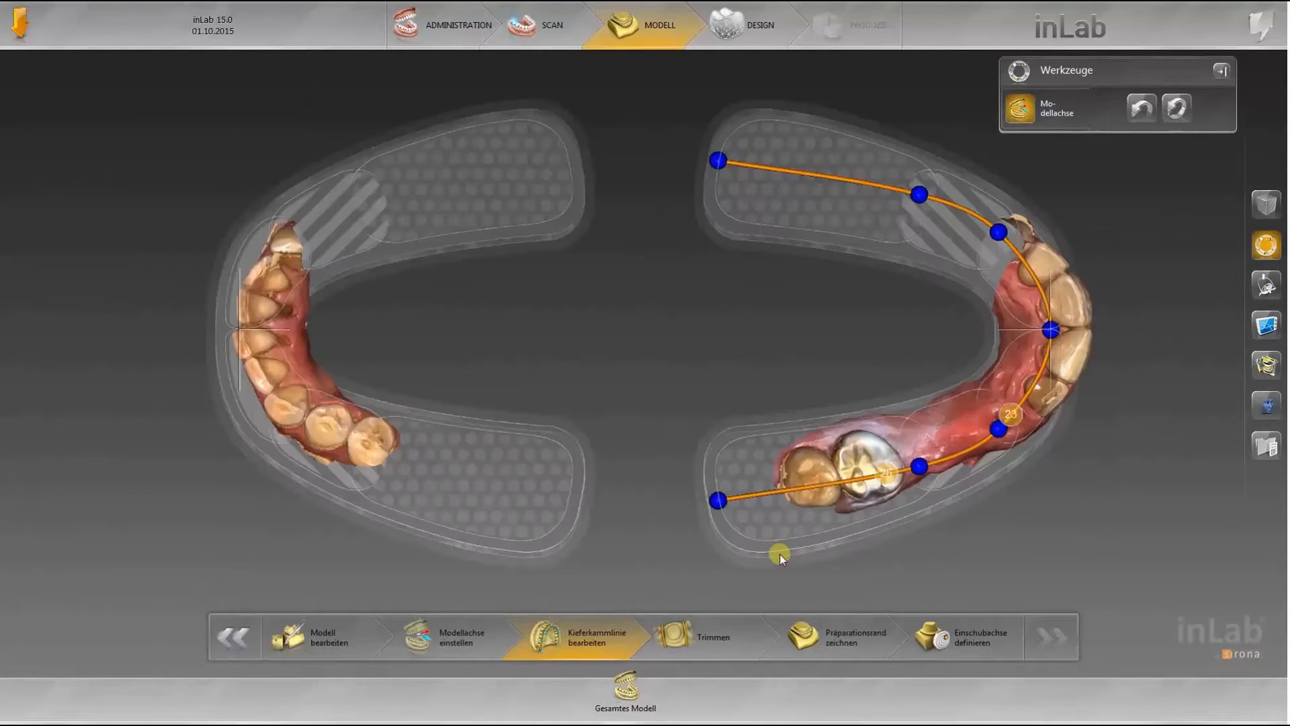
drag(918, 461, 997, 430)
drag(1050, 337, 1055, 340)
mouse_move(987, 430)
mouse_down()
mouse_move(953, 446)
mouse_move(999, 436)
mouse_up()
Step: Advance through model trimming to the preparation margins and review the lines of teeth 23 and 26
click(713, 637)
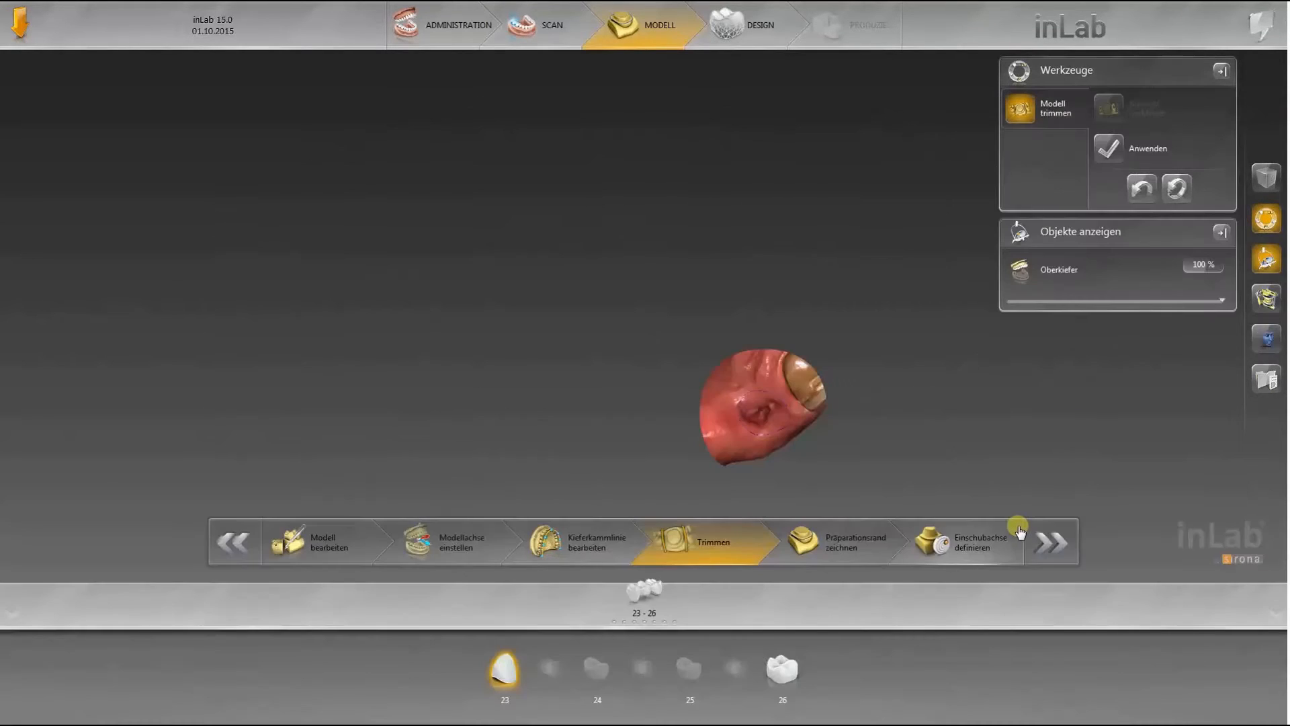
click(841, 555)
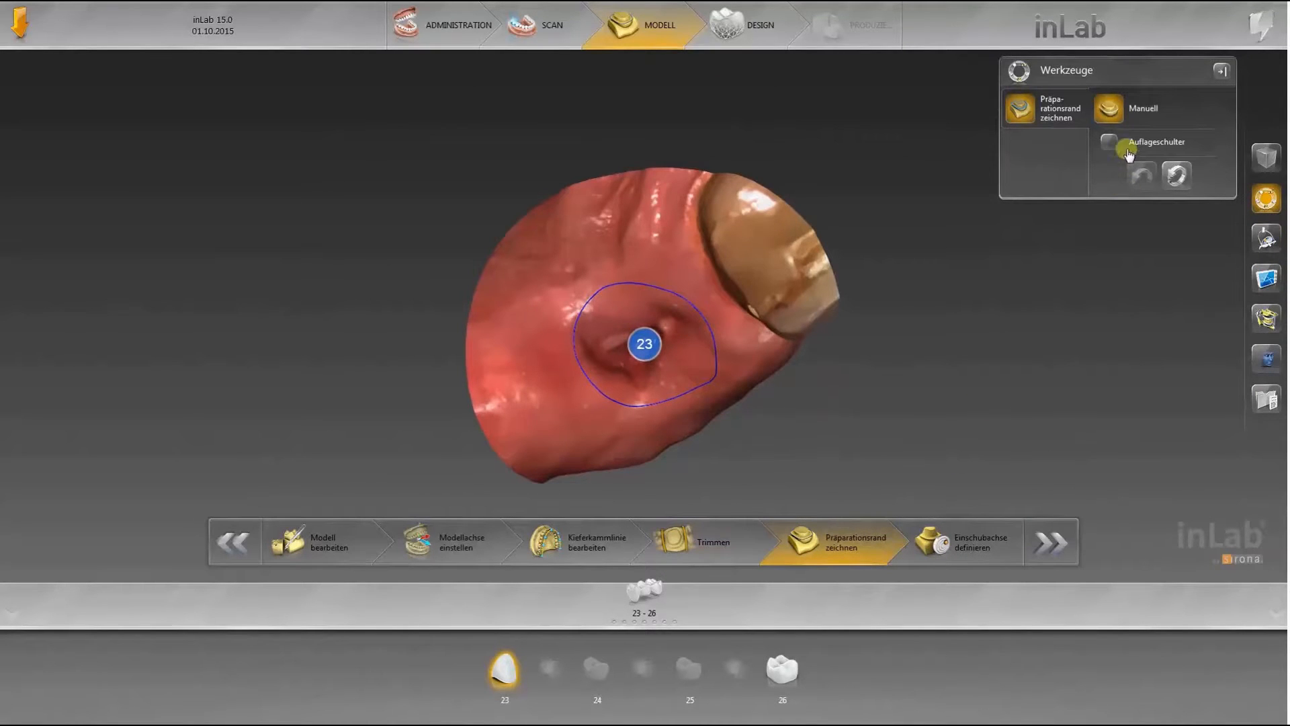
click(790, 677)
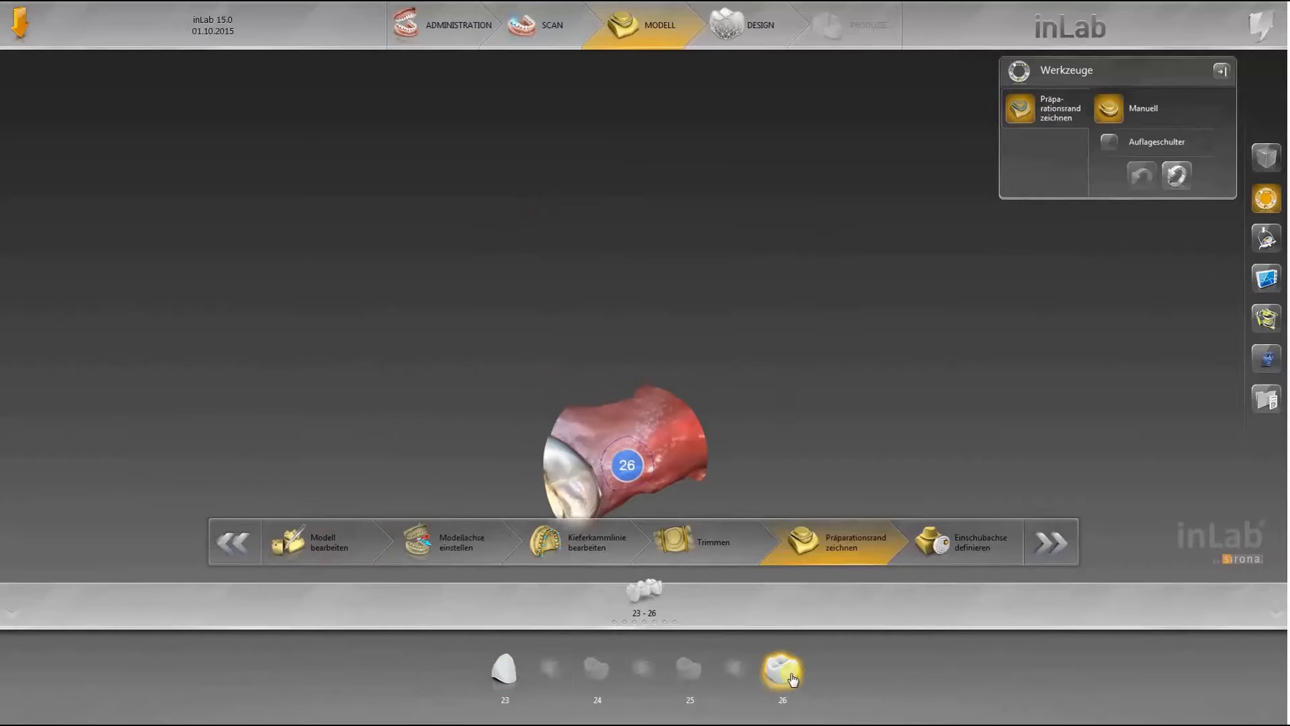
Step: Define the shared insertion axis of the 23-26 bridge and continue to the design phase
click(968, 544)
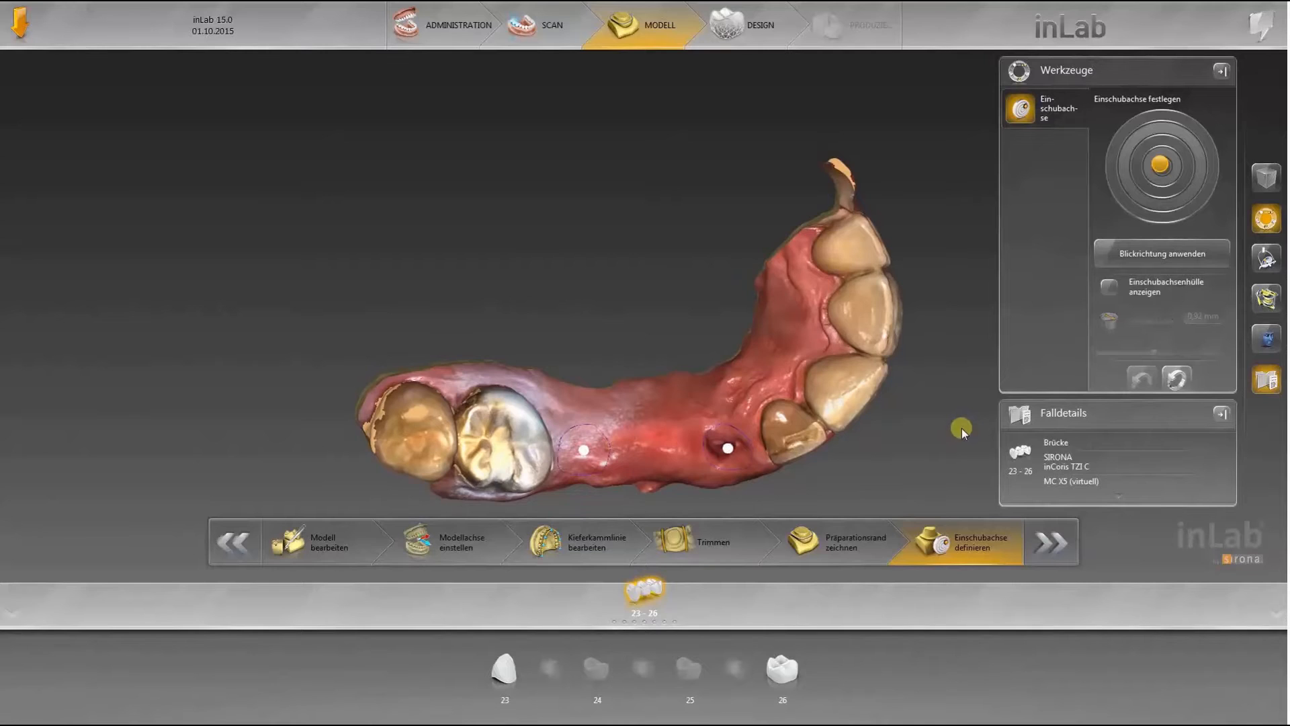
drag(723, 388, 712, 432)
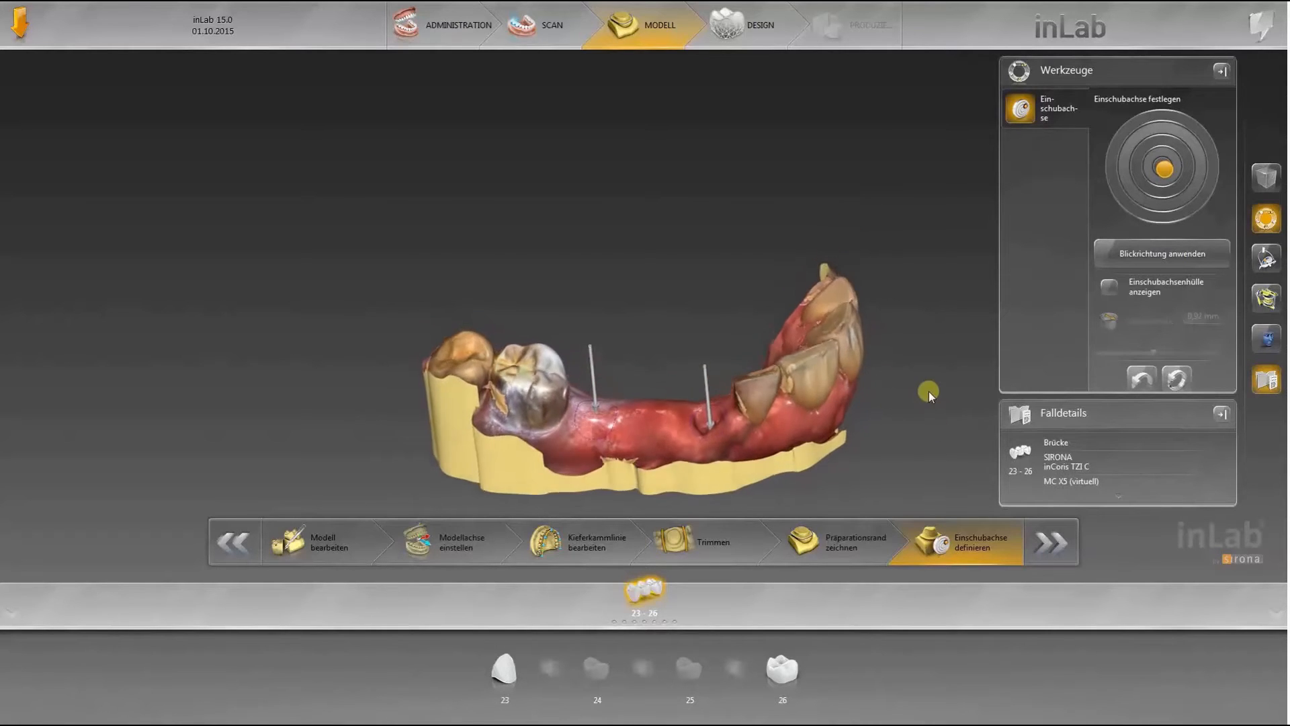
click(1051, 555)
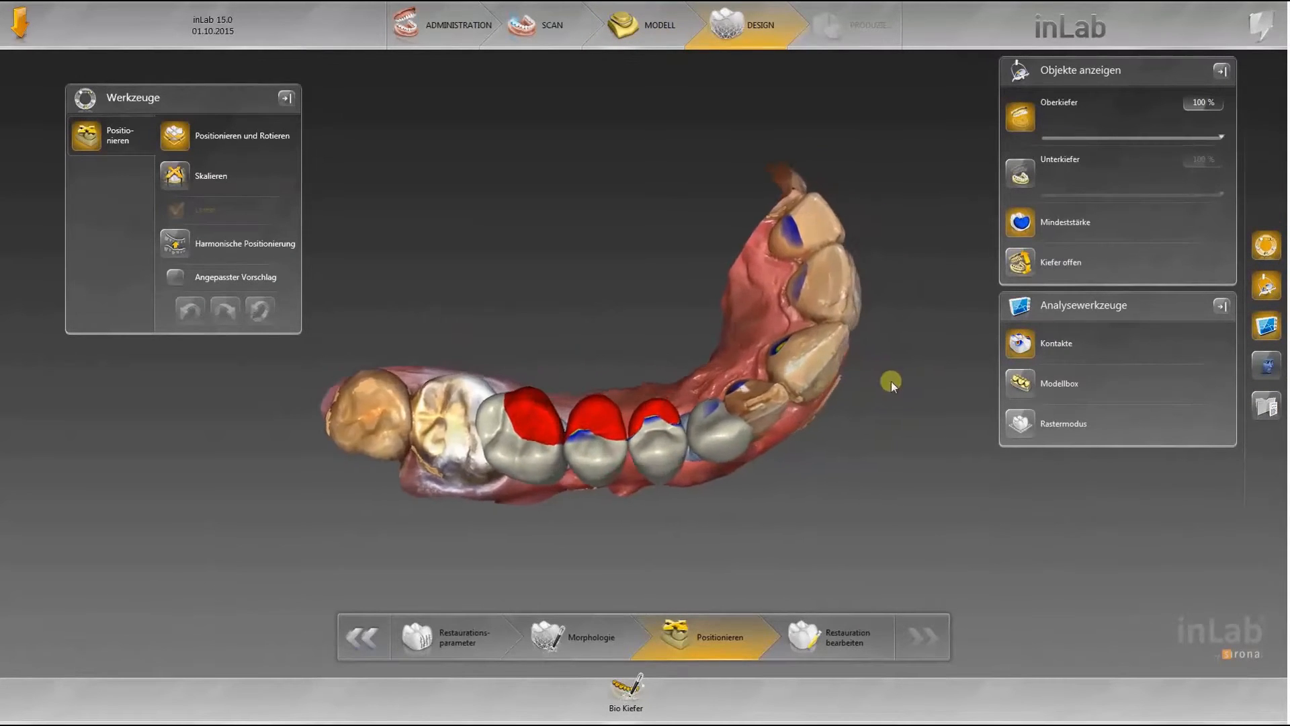
Step: Adjust canine 23 and scale teeth 24, 25 and 26 so that they are slightly smaller
mouse_move(700, 482)
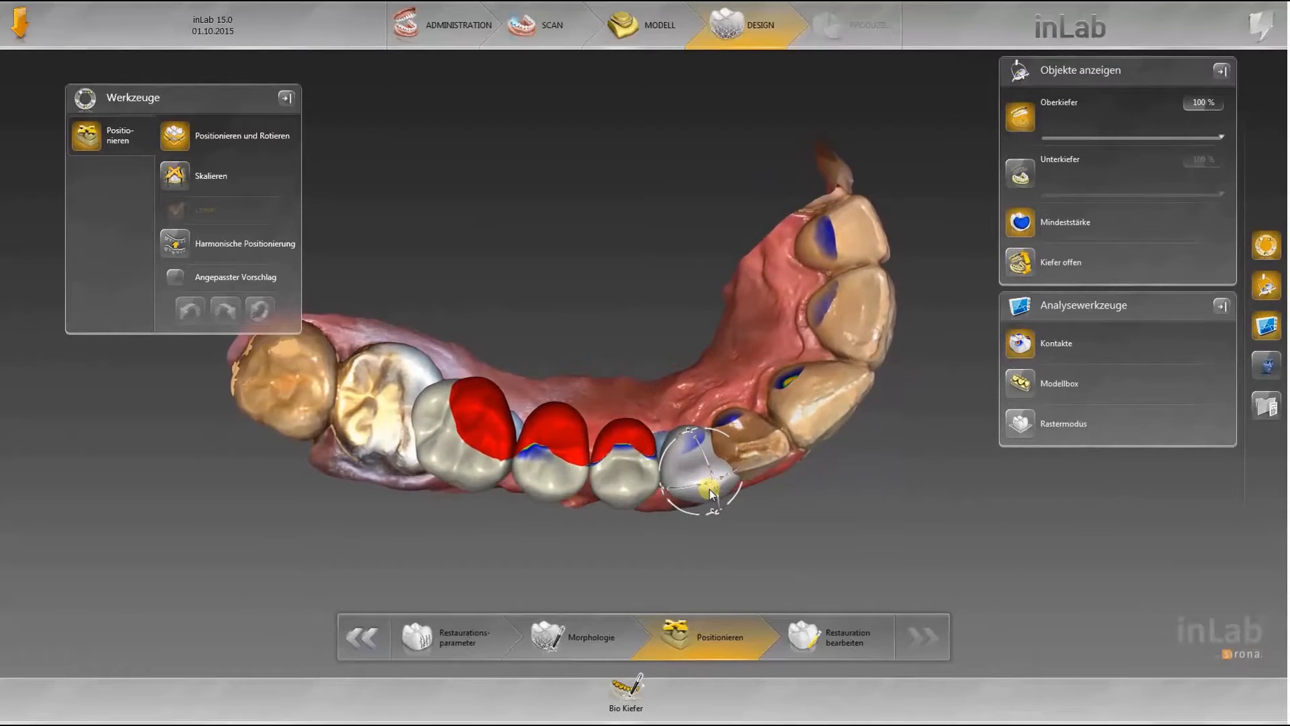
click(715, 485)
drag(715, 485, 715, 493)
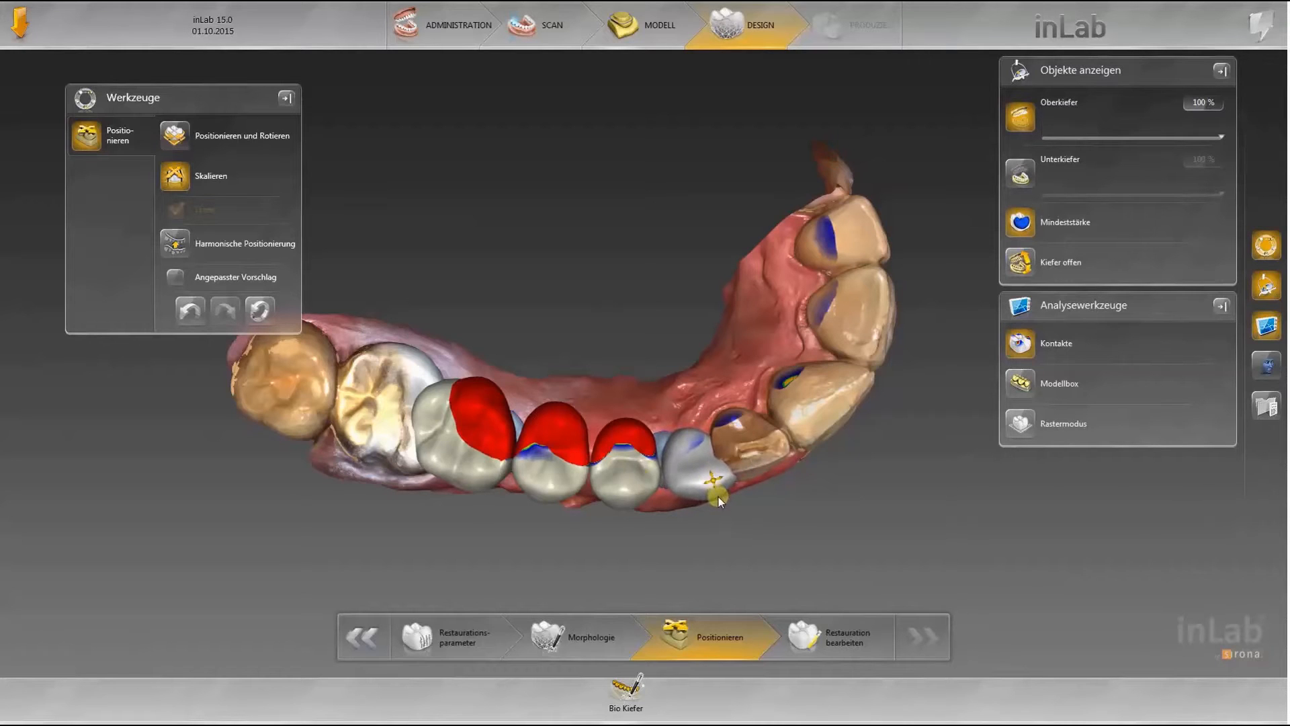
click(631, 491)
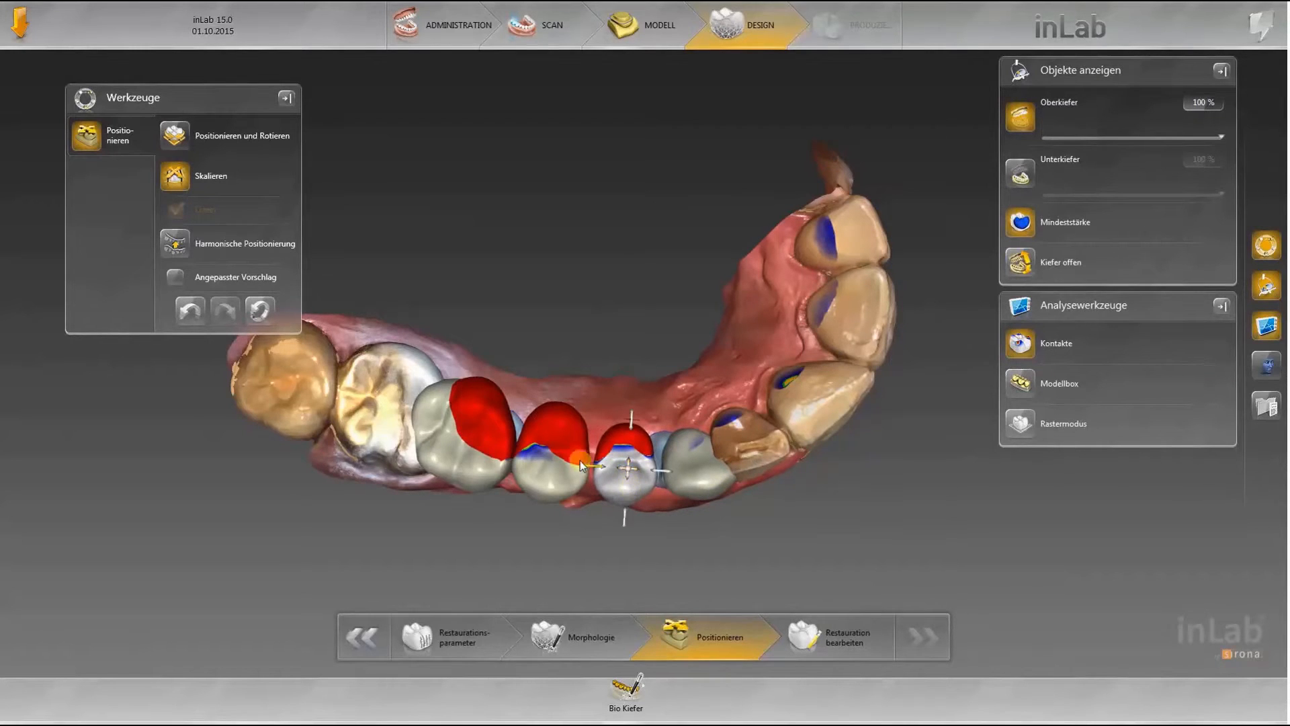
click(552, 470)
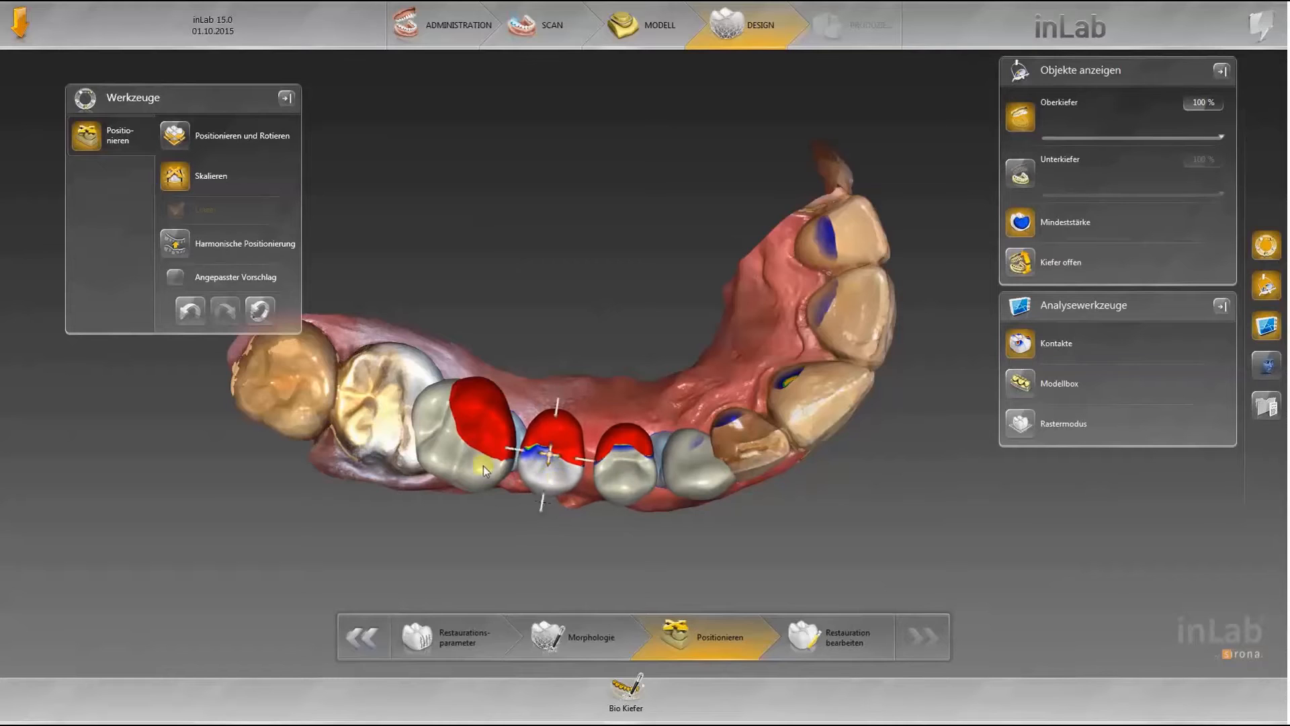
click(458, 443)
drag(457, 435, 460, 460)
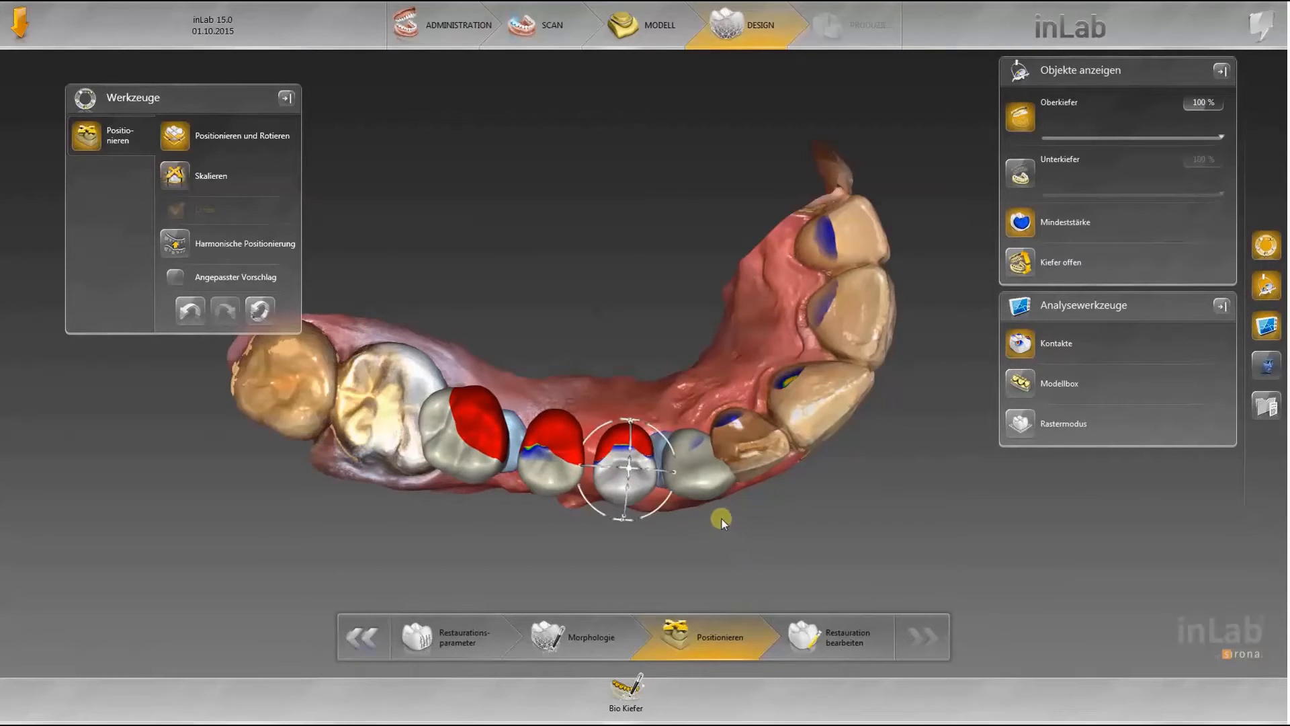
Step: Reposition teeth 23, 24, 25 and 26 one after another to line them up along the alveolar ridge
click(695, 466)
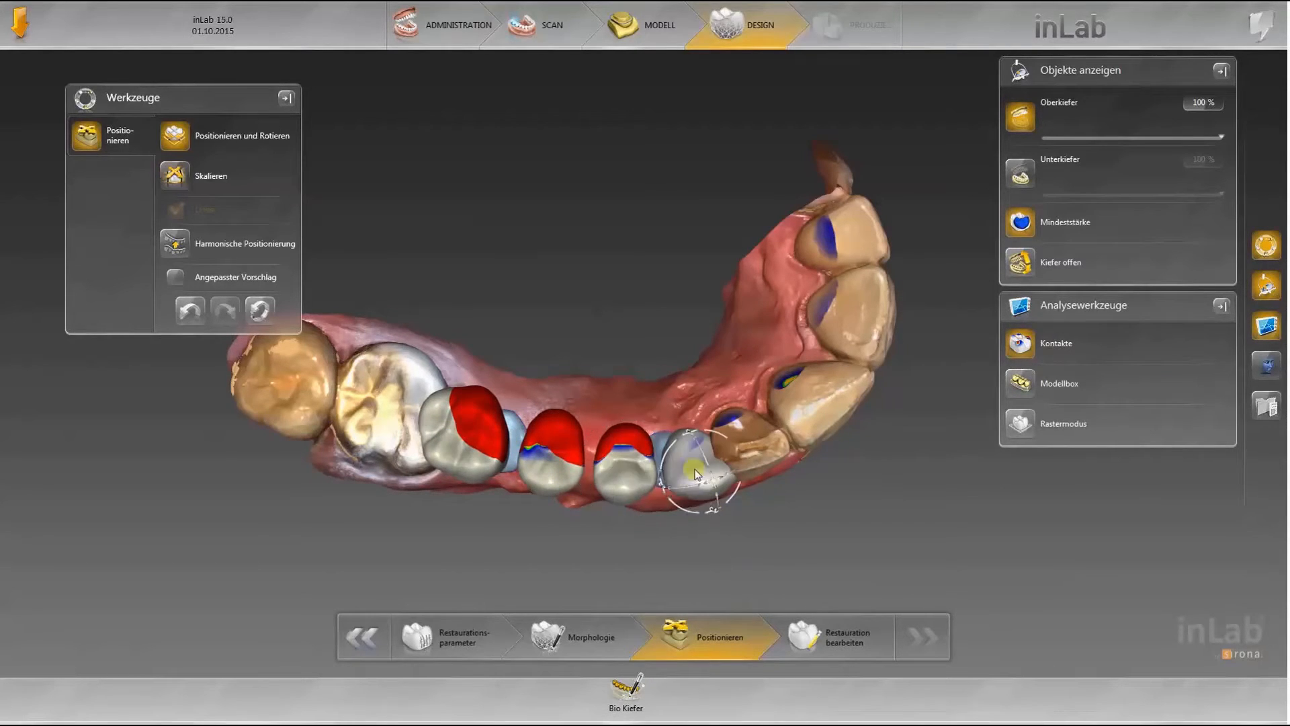
drag(687, 453, 652, 430)
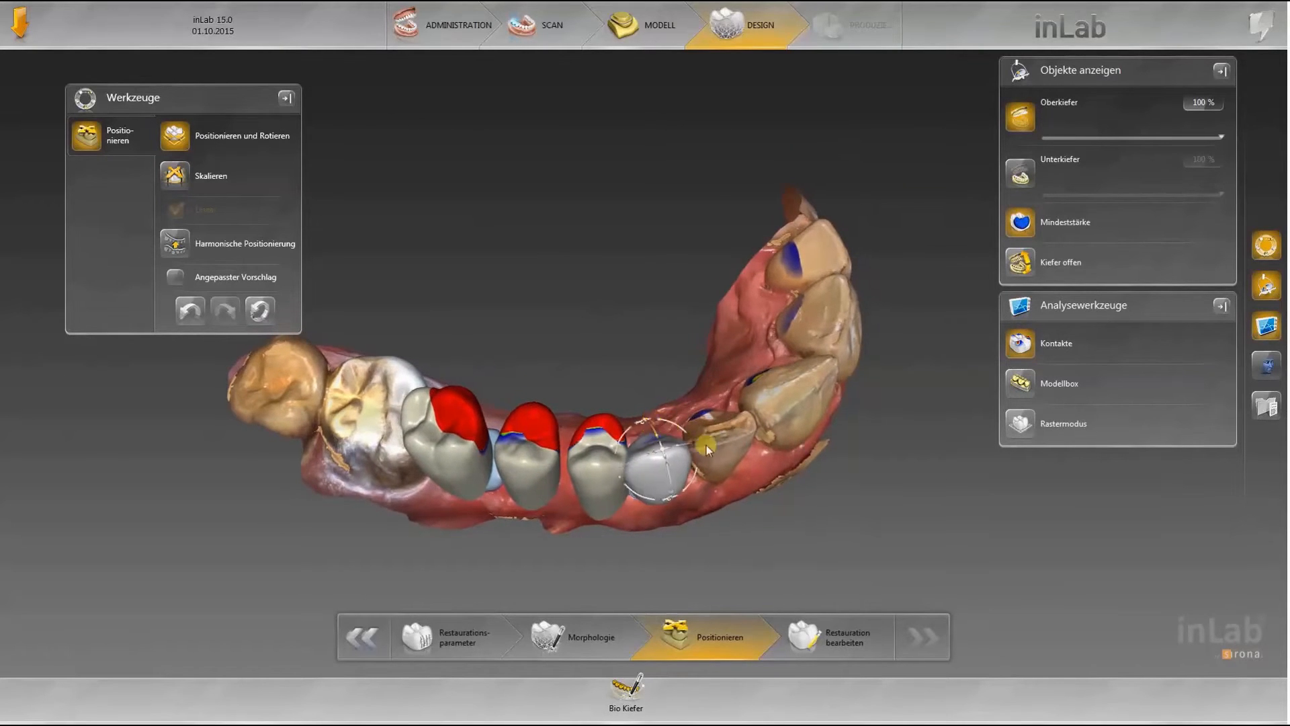
click(602, 497)
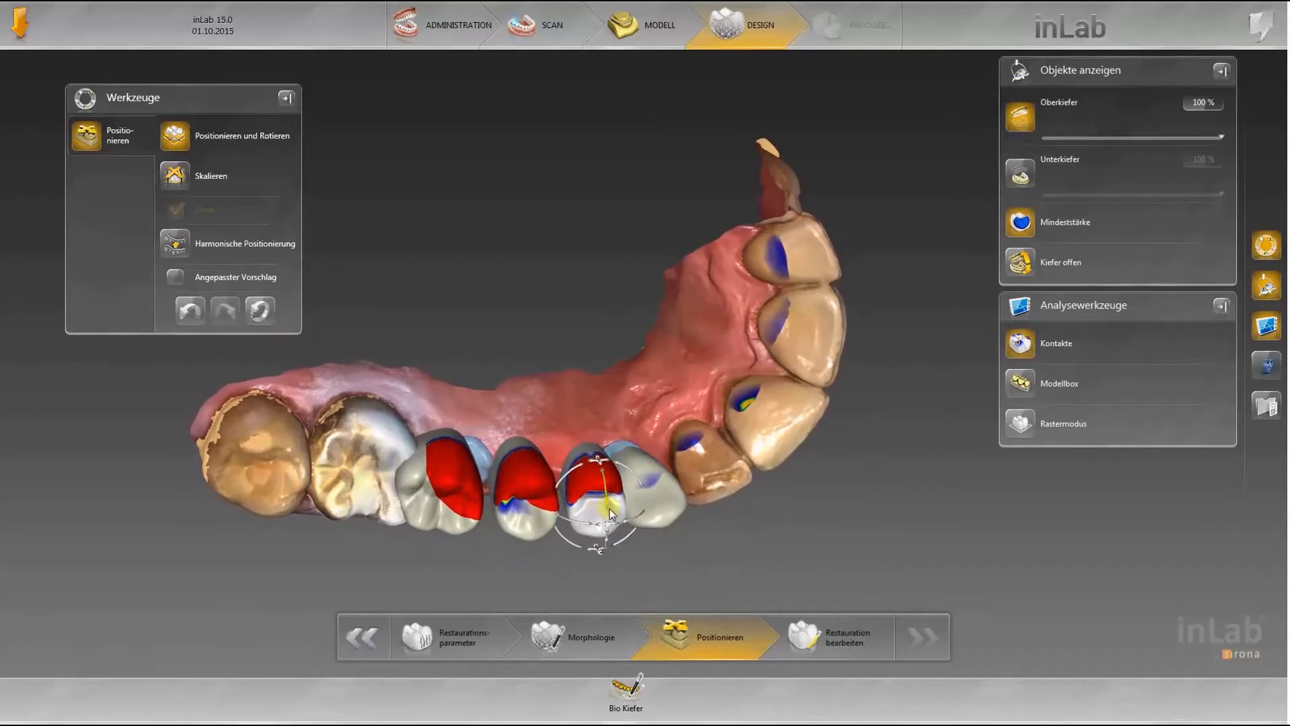
drag(600, 506, 559, 453)
click(526, 488)
click(450, 486)
drag(437, 476, 508, 452)
Step: Scale bridge teeth 26, 25, 24 and 23 to close the gaps between them
key(space)
drag(422, 466, 436, 458)
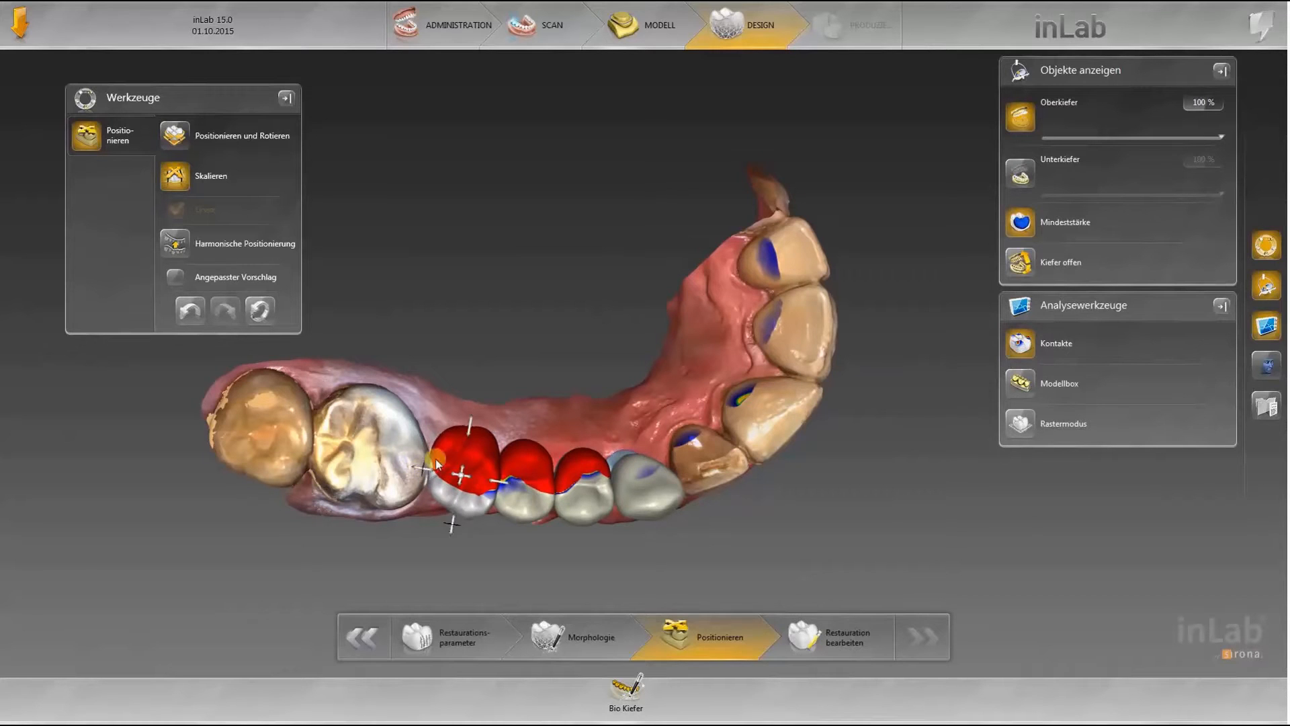
click(522, 485)
drag(503, 486, 506, 485)
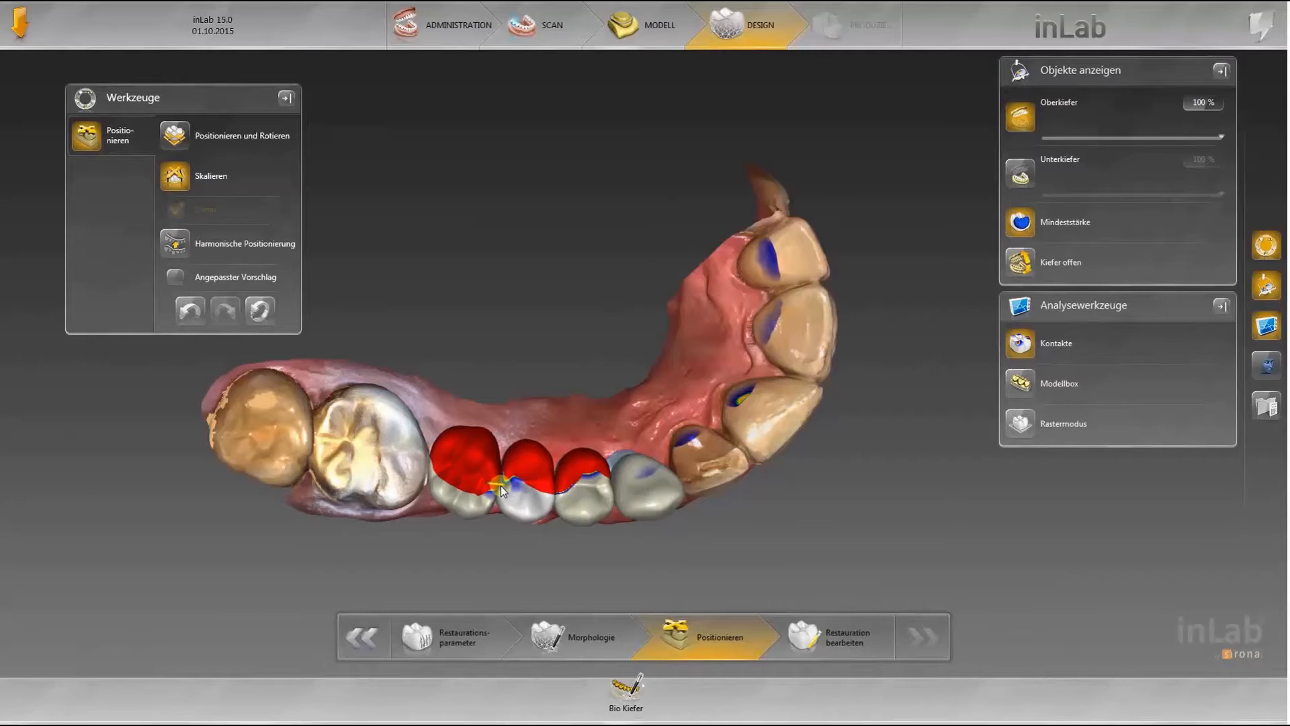
click(608, 497)
click(642, 500)
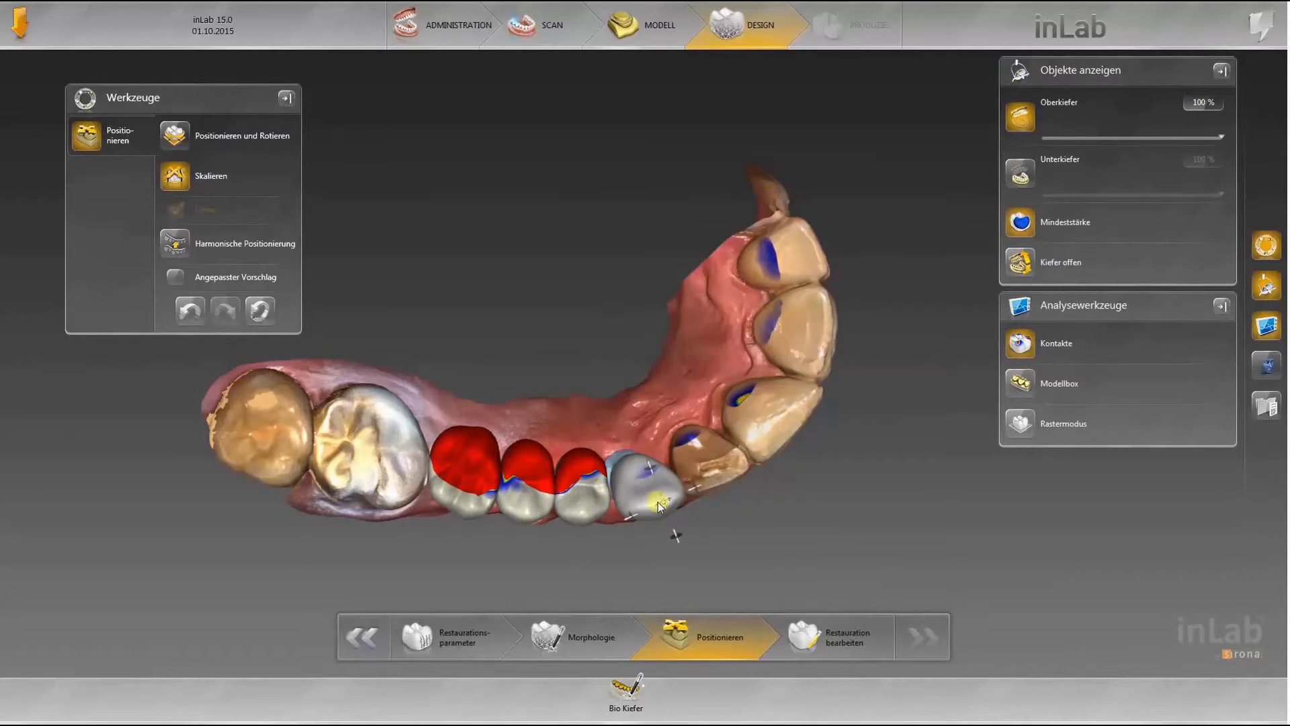
Step: Refine the position and tilt of teeth 25, 26 and 24 from the buccal and occlusal sides
middle_drag(665, 501, 532, 527)
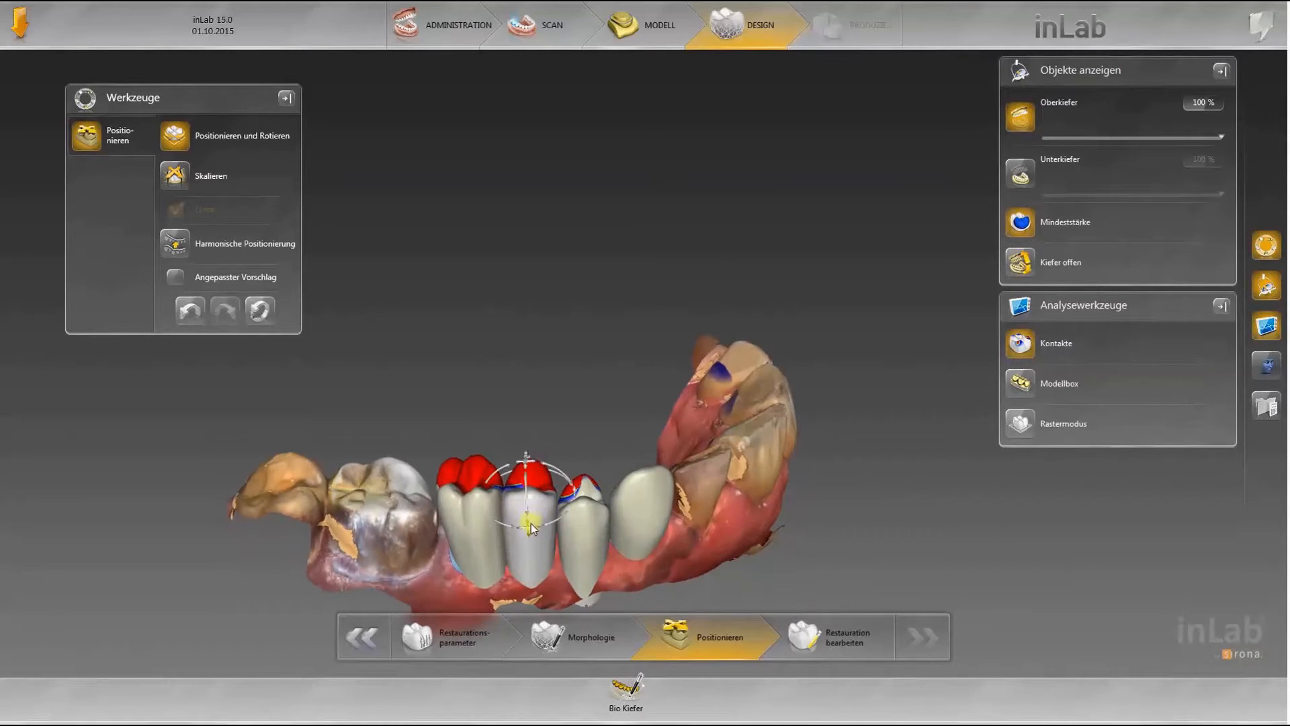
drag(527, 529, 473, 570)
click(468, 516)
middle_drag(504, 524, 464, 494)
drag(449, 505, 465, 509)
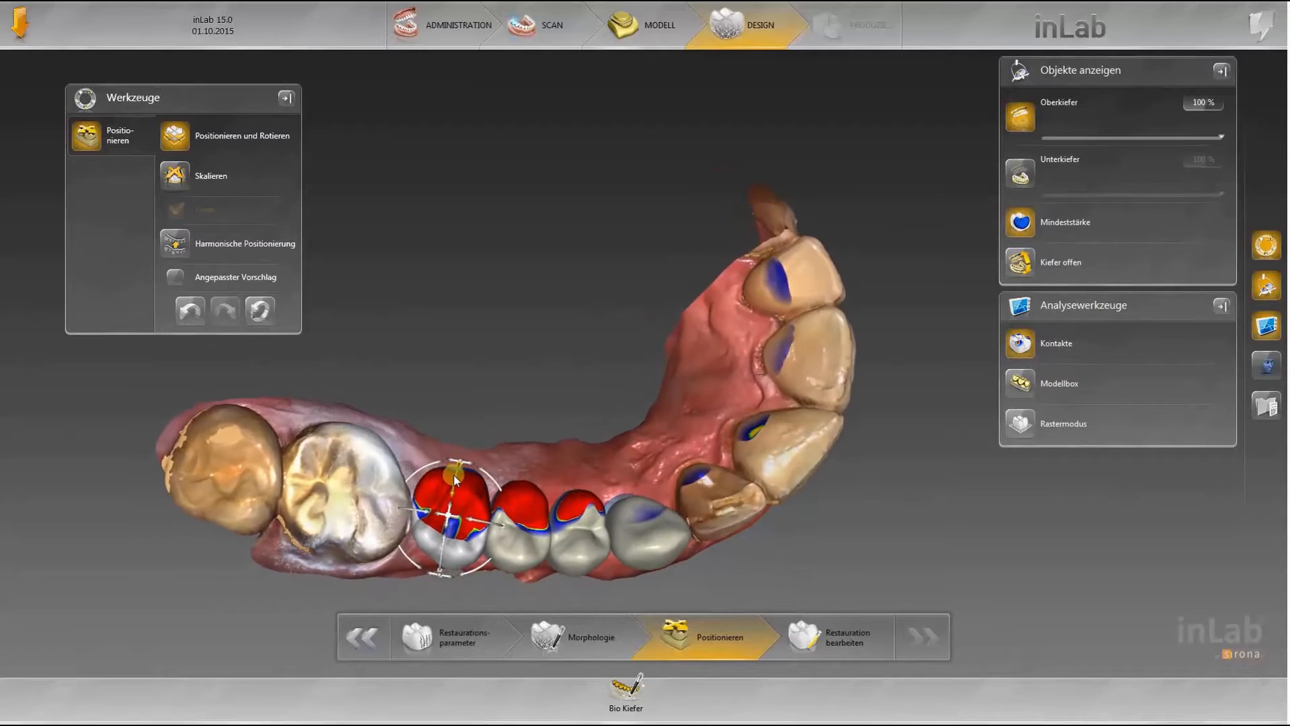
click(521, 508)
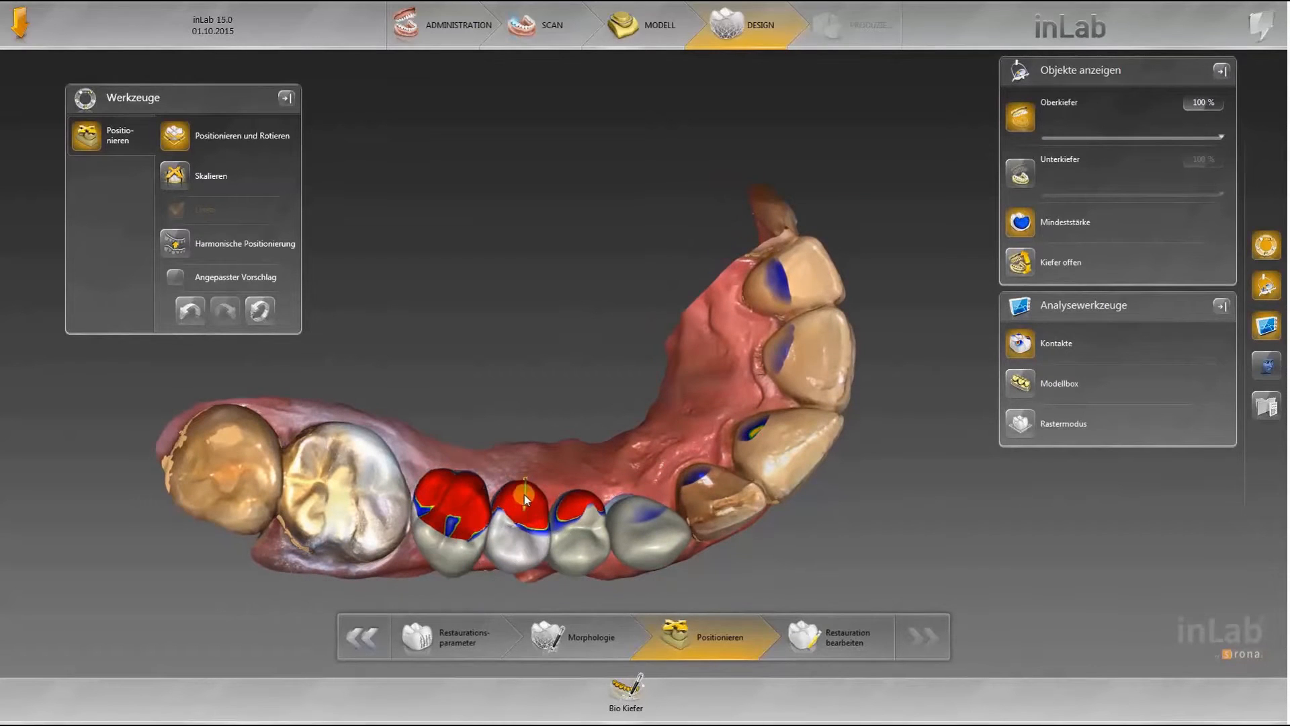
click(574, 510)
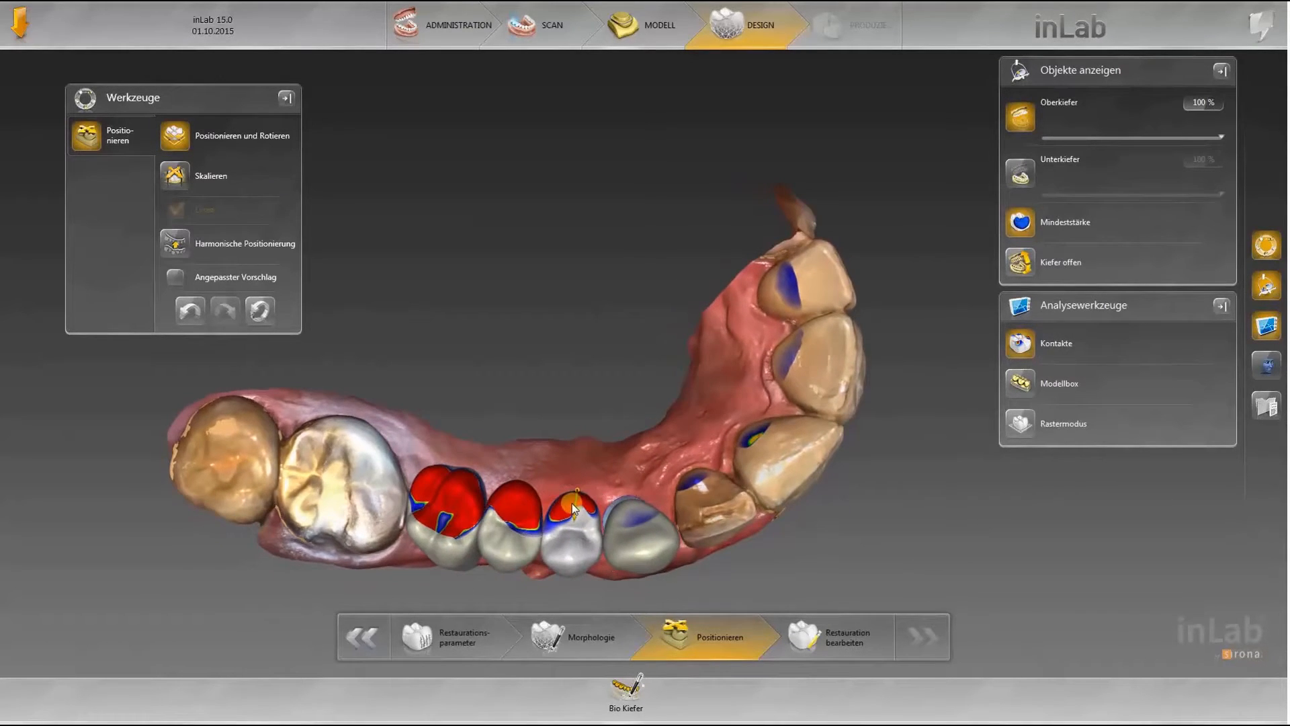
Step: Adjust the height and buccal-palatal position of teeth 25 and 26 to improve their occlusal contacts
click(523, 552)
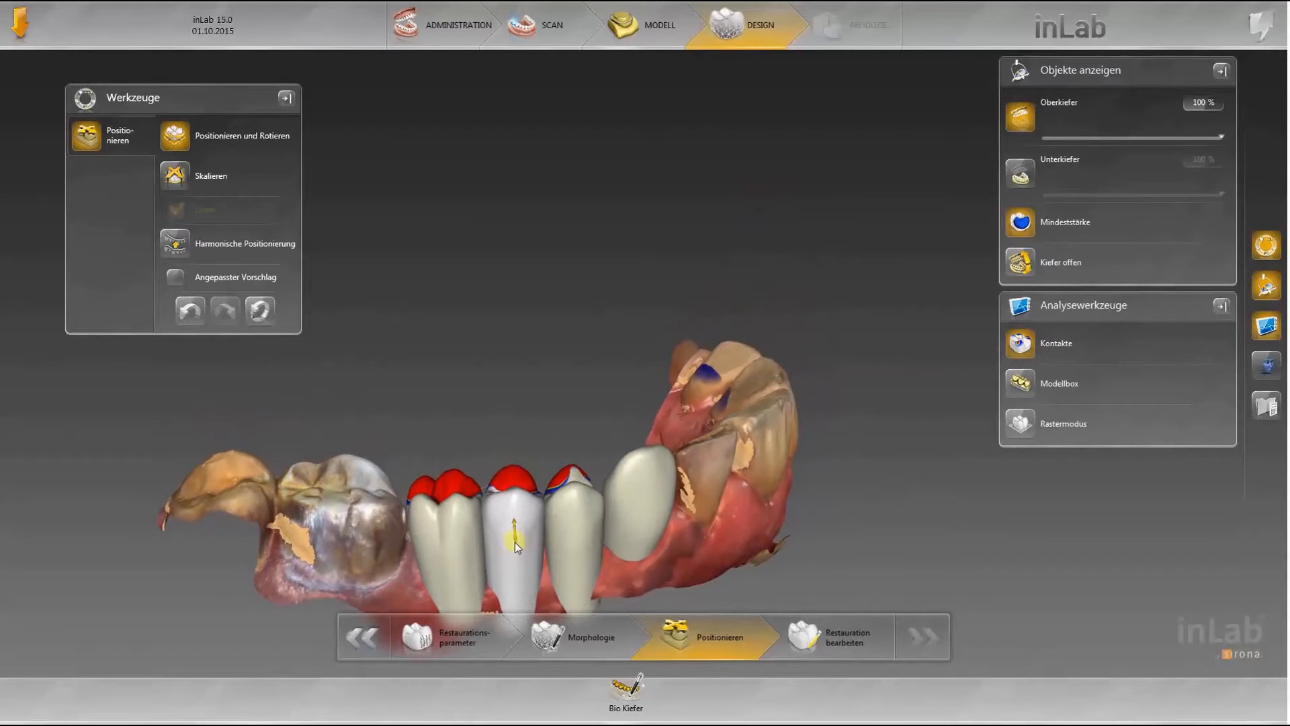
click(447, 540)
drag(445, 539, 482, 542)
click(513, 555)
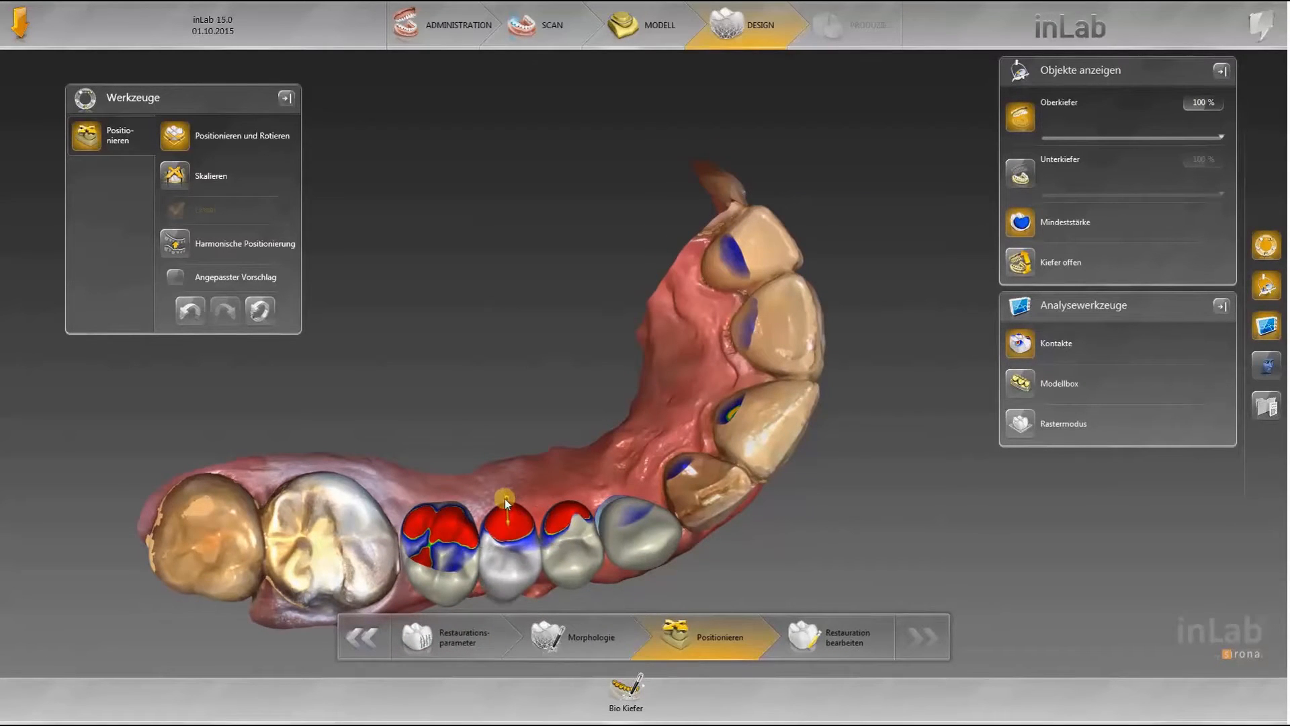
drag(505, 485, 508, 532)
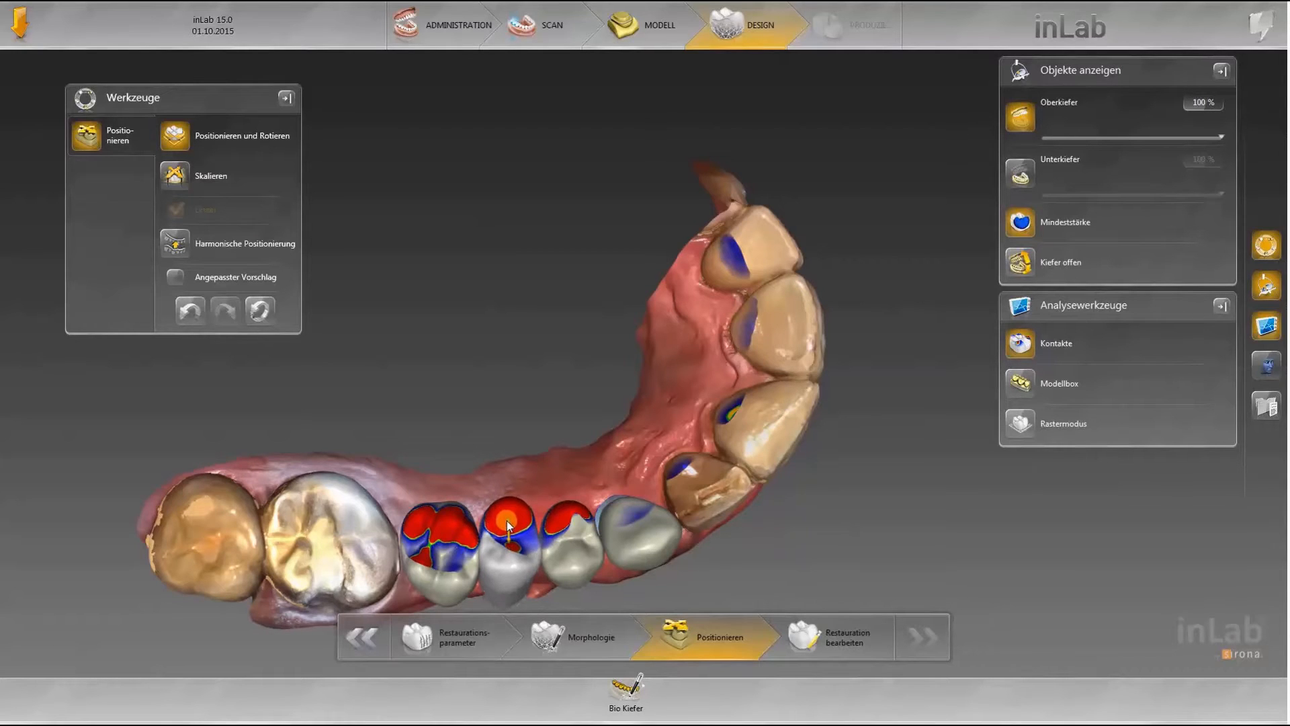
click(442, 514)
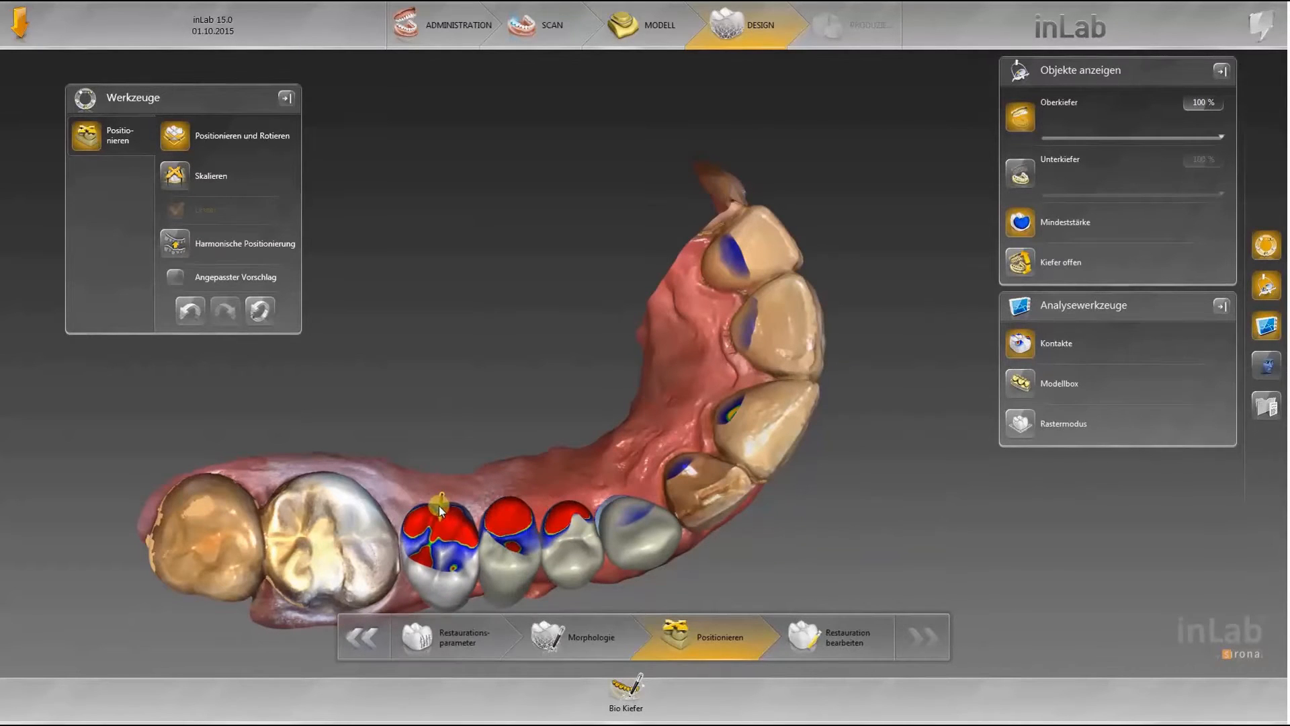
drag(439, 537, 438, 524)
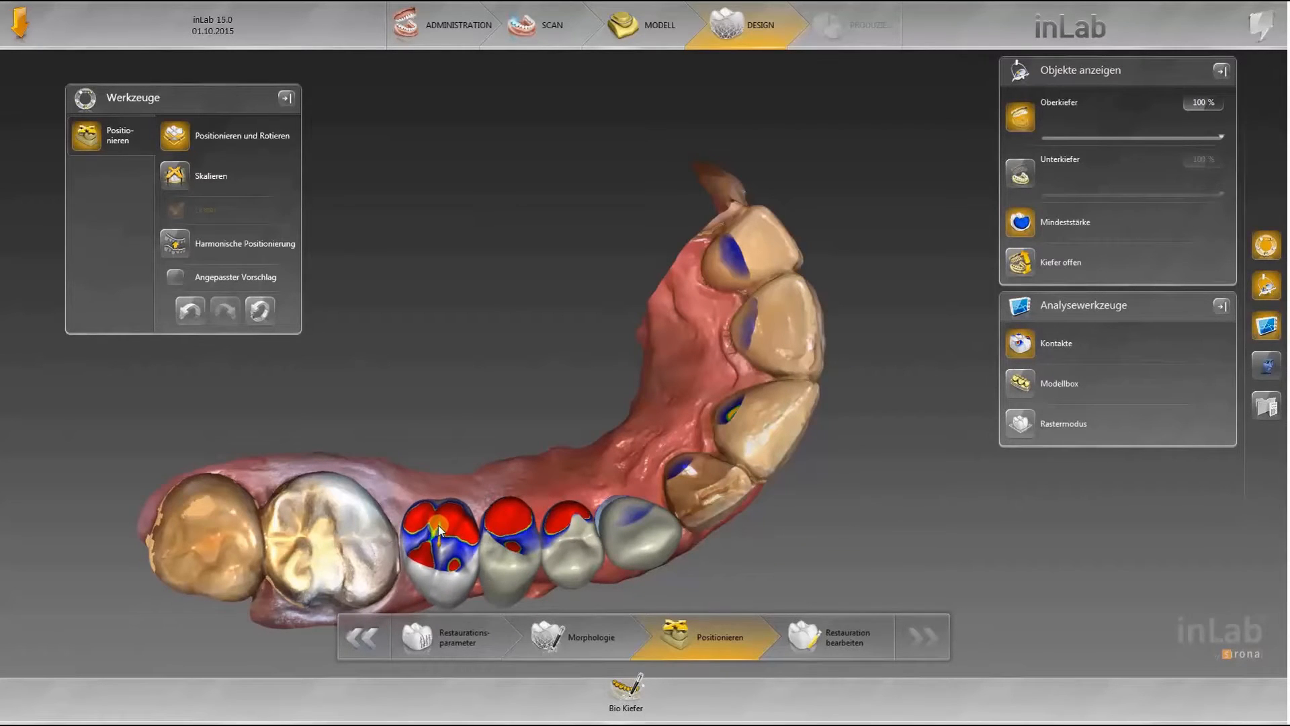
Step: Move canine 23 into line with the adjacent incisor and tooth 24
click(635, 527)
drag(639, 541, 648, 541)
click(646, 542)
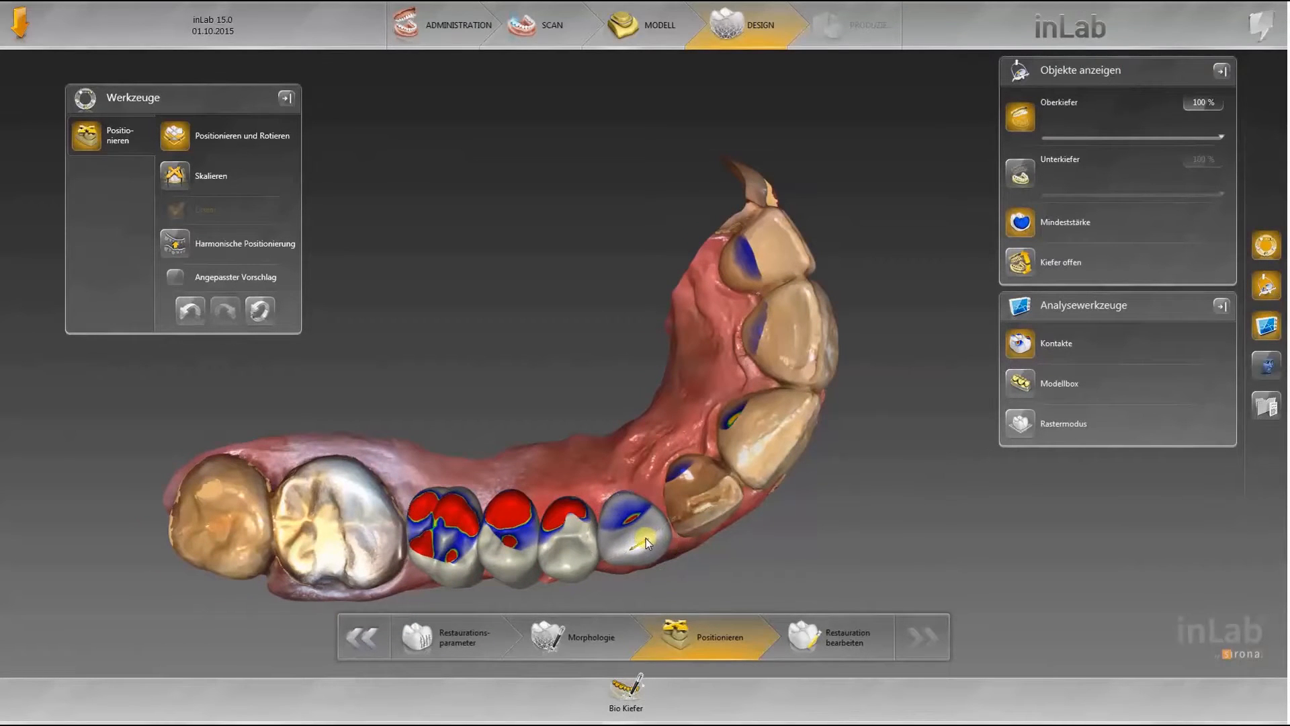
Step: Fine-tune the position of the bridge teeth against the displayed lower jaw, checking them from the buccal and occlusal sides
click(1028, 171)
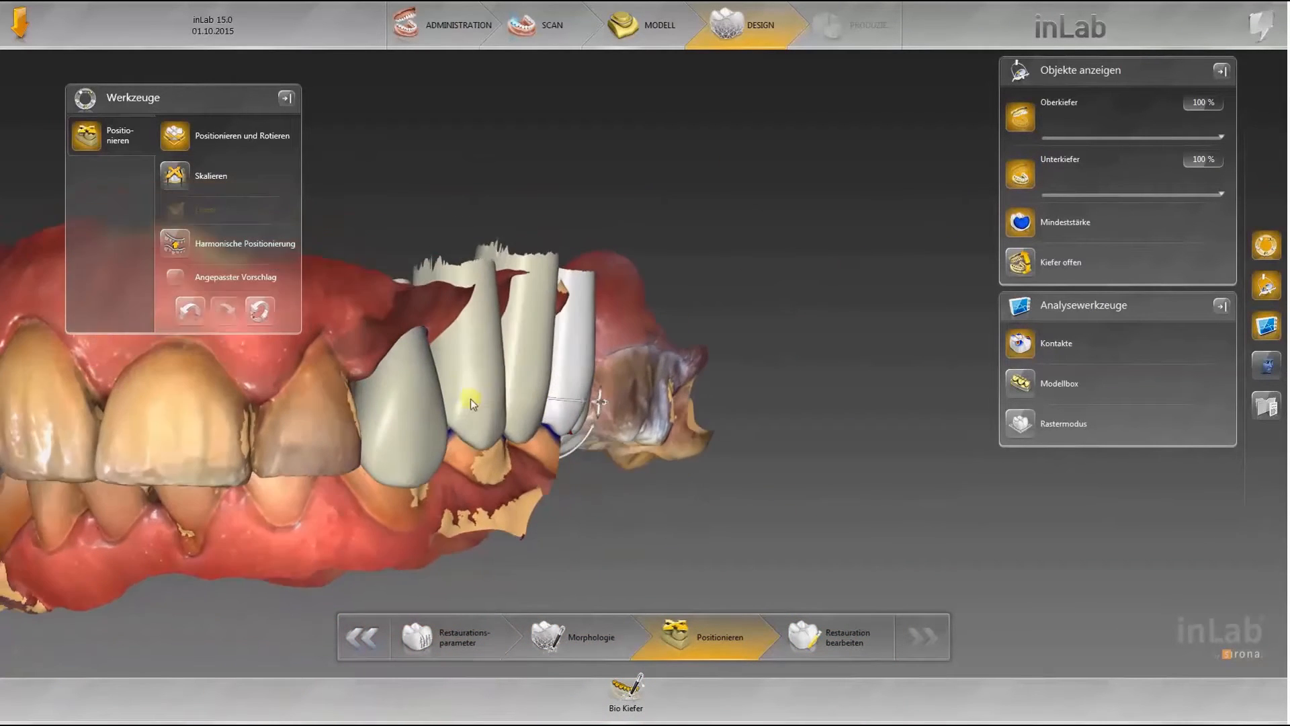
drag(400, 444, 396, 426)
middle_drag(538, 438, 466, 366)
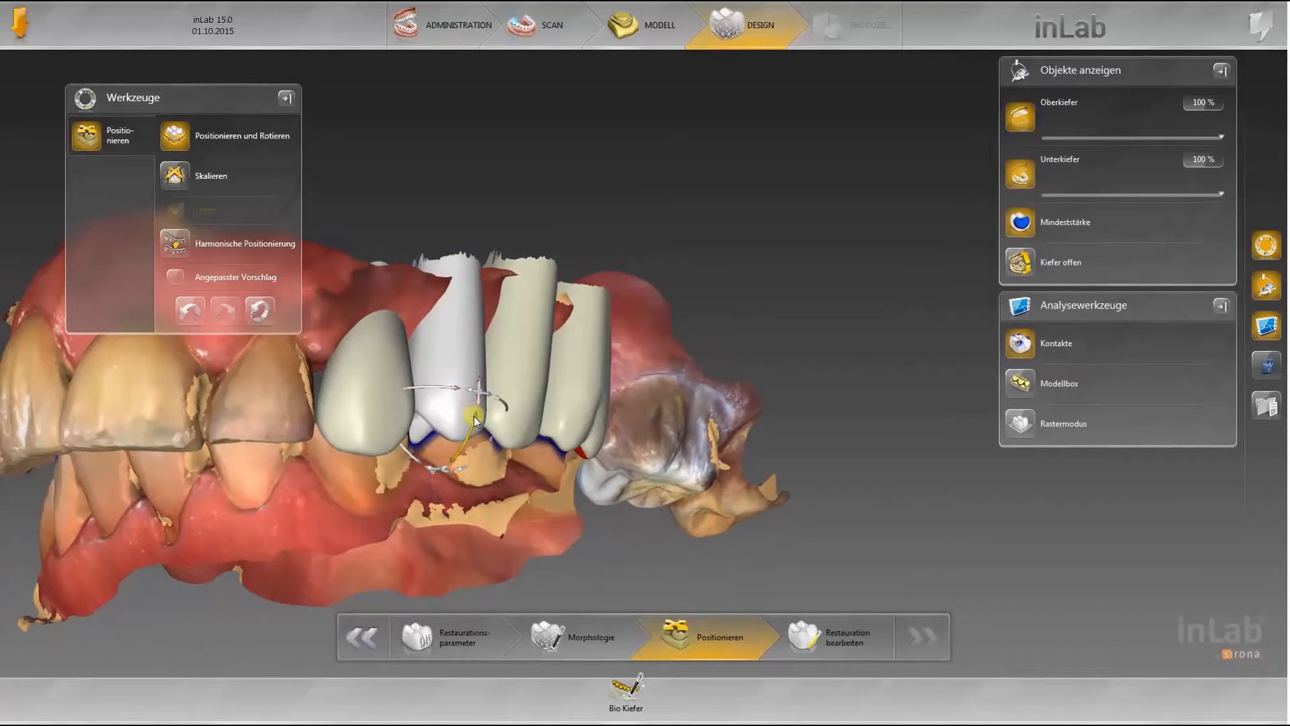
middle_drag(476, 421, 406, 398)
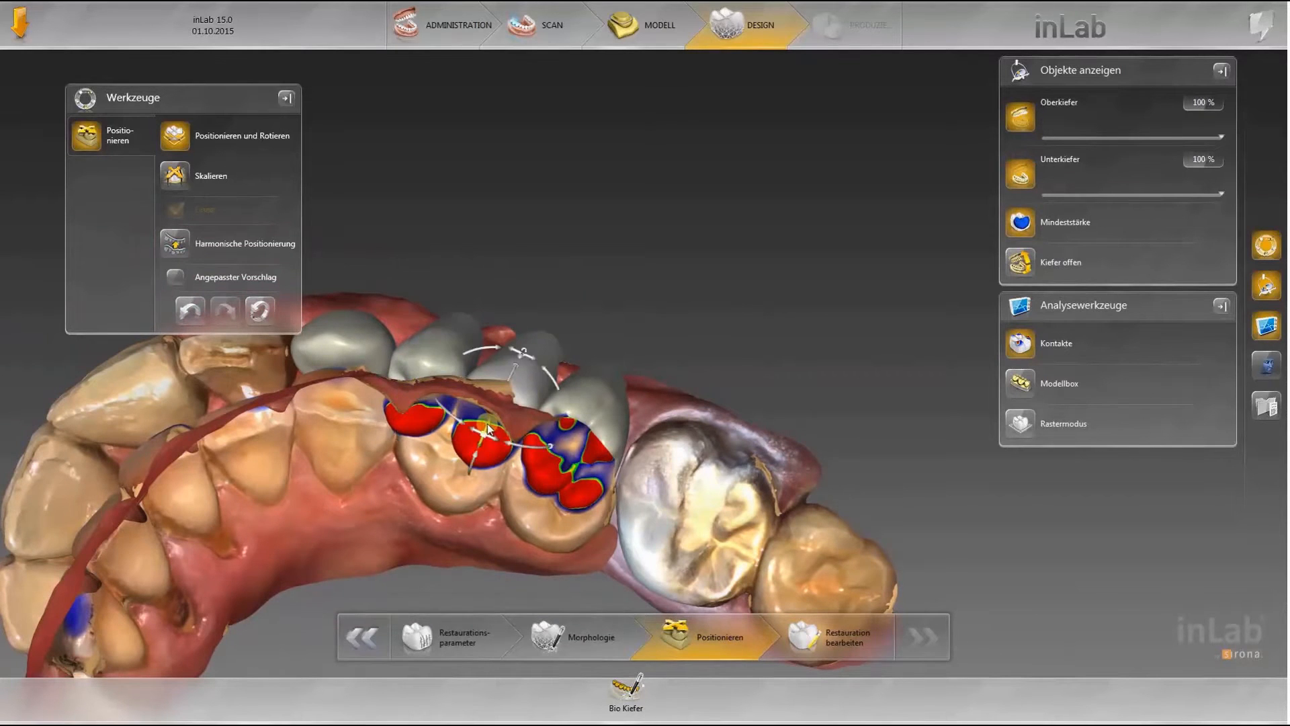
middle_drag(485, 430, 804, 524)
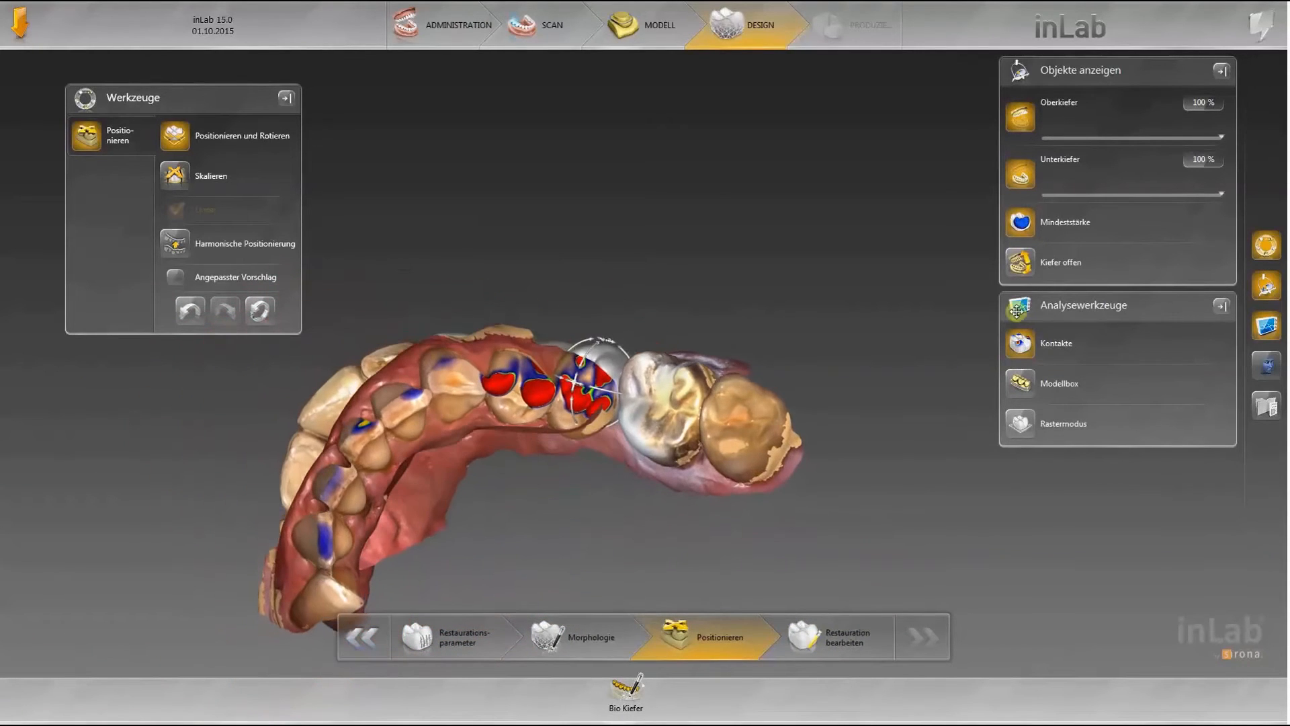
click(1026, 179)
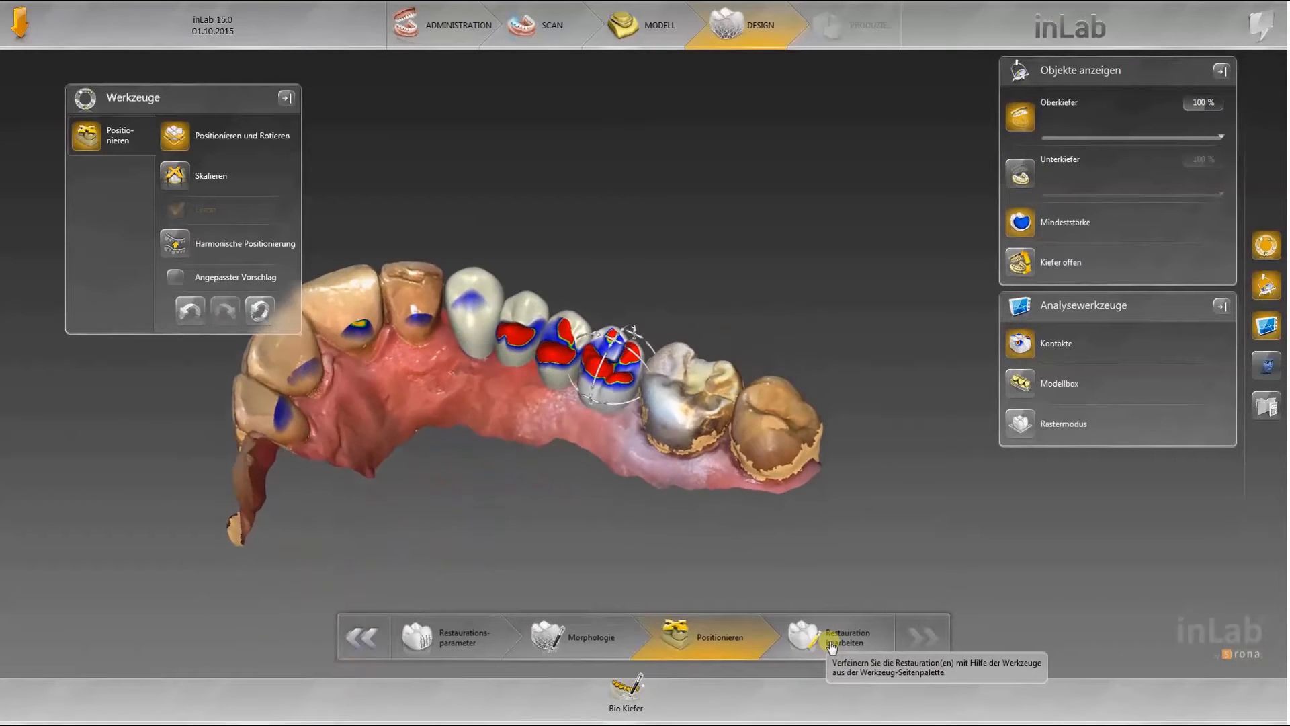
Step: Open the restoration for editing and reduce the heavy occlusal contacts on teeth 24, 25 and 26 with the circular two-direction shaping tool
click(833, 643)
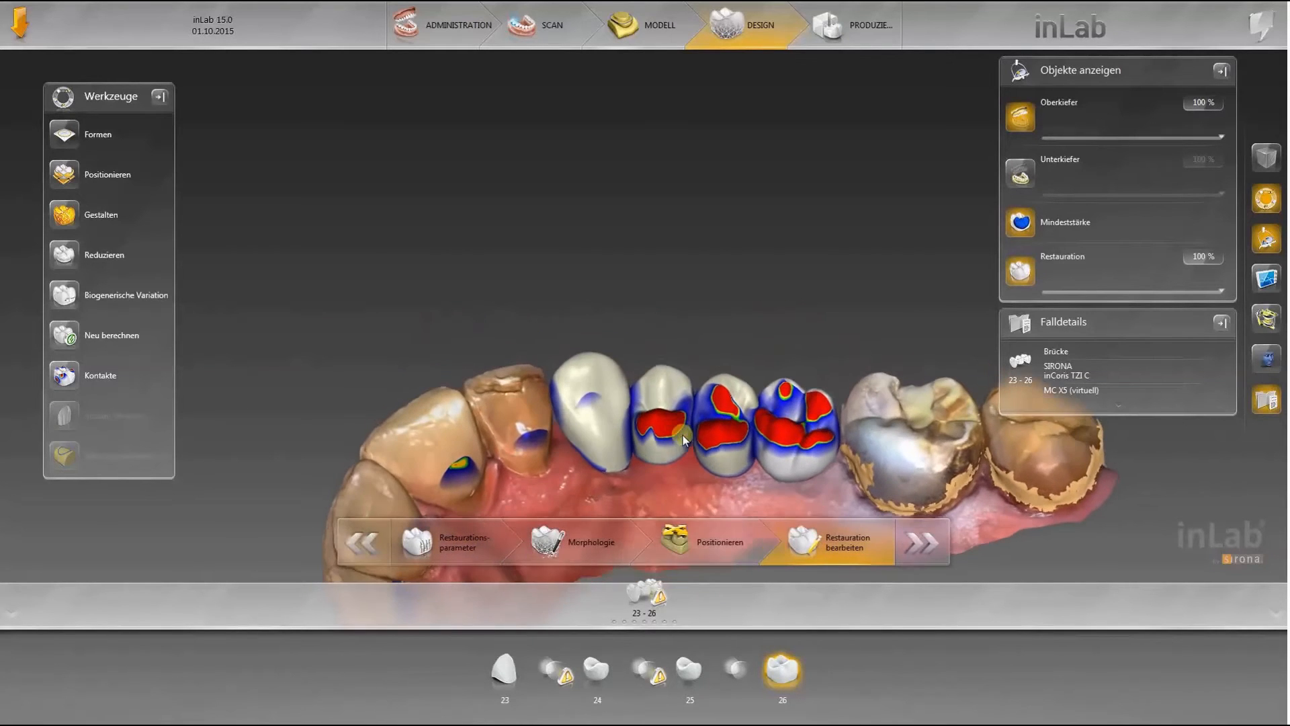
right_click(675, 411)
click(763, 443)
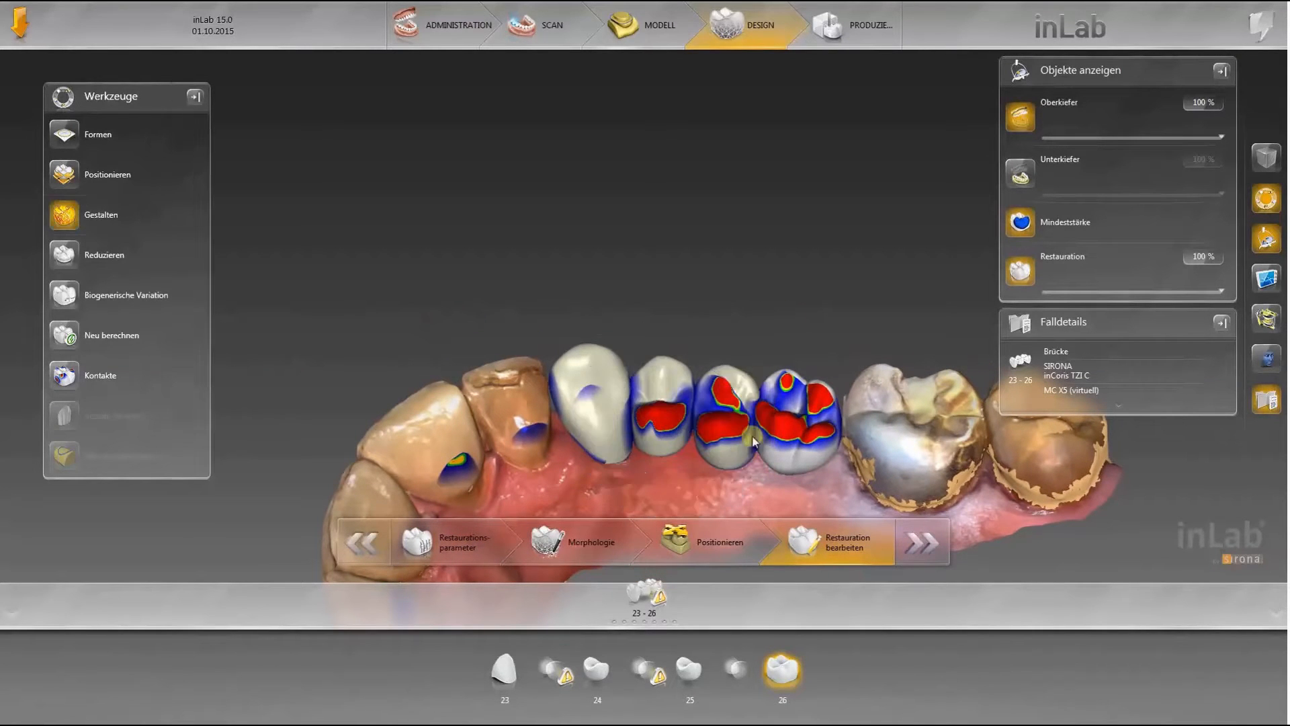
mouse_move(669, 409)
mouse_down()
mouse_move(657, 431)
mouse_move(728, 435)
mouse_move(728, 449)
mouse_move(728, 395)
mouse_up()
click(718, 426)
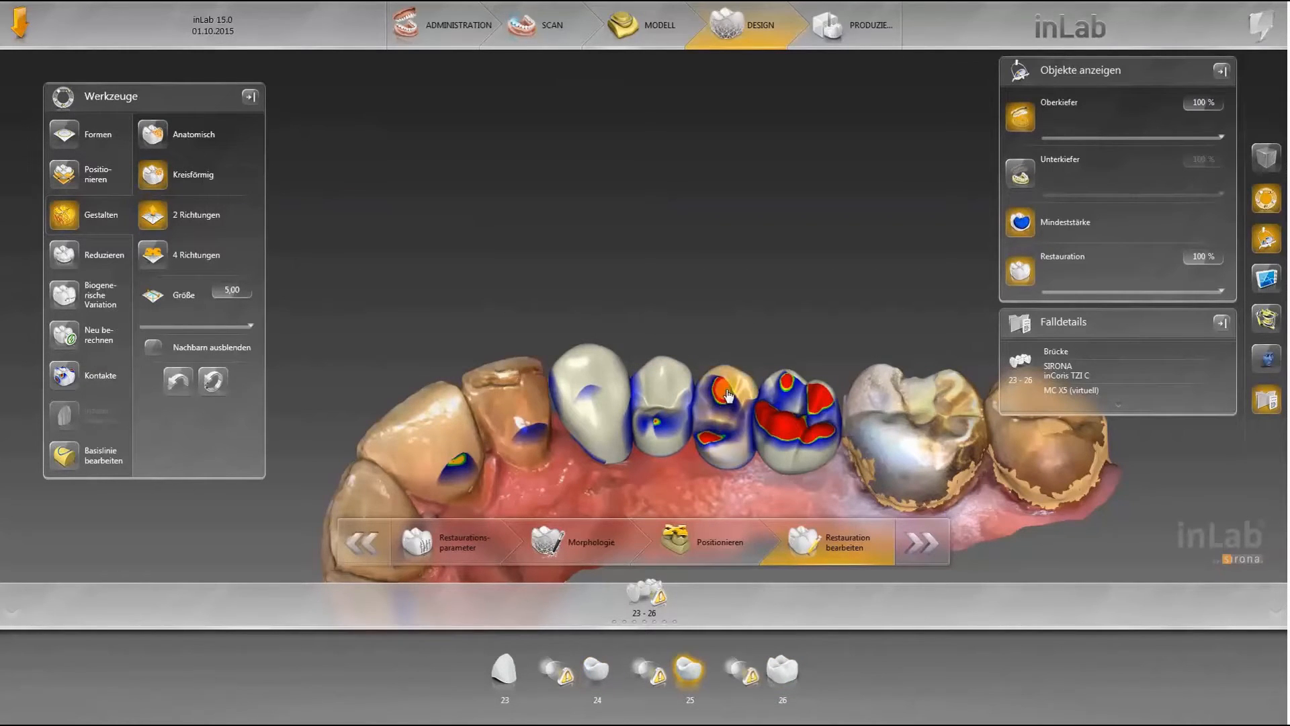
click(785, 416)
mouse_move(786, 433)
mouse_down()
mouse_move(786, 458)
mouse_move(831, 437)
mouse_move(825, 403)
mouse_up()
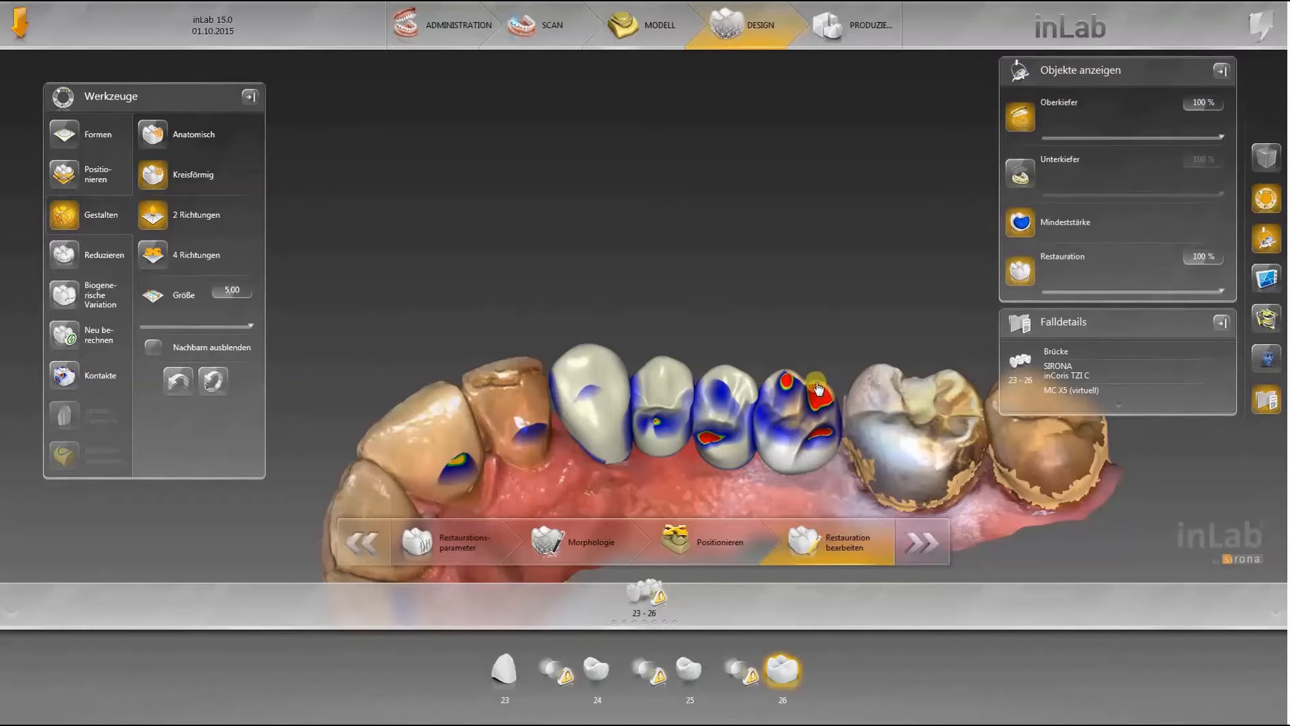
Step: Shape the buccal surfaces and gingival margins of bridge teeth 26, 25, 24 and 23 with the circular shaping tool
drag(912, 330, 814, 367)
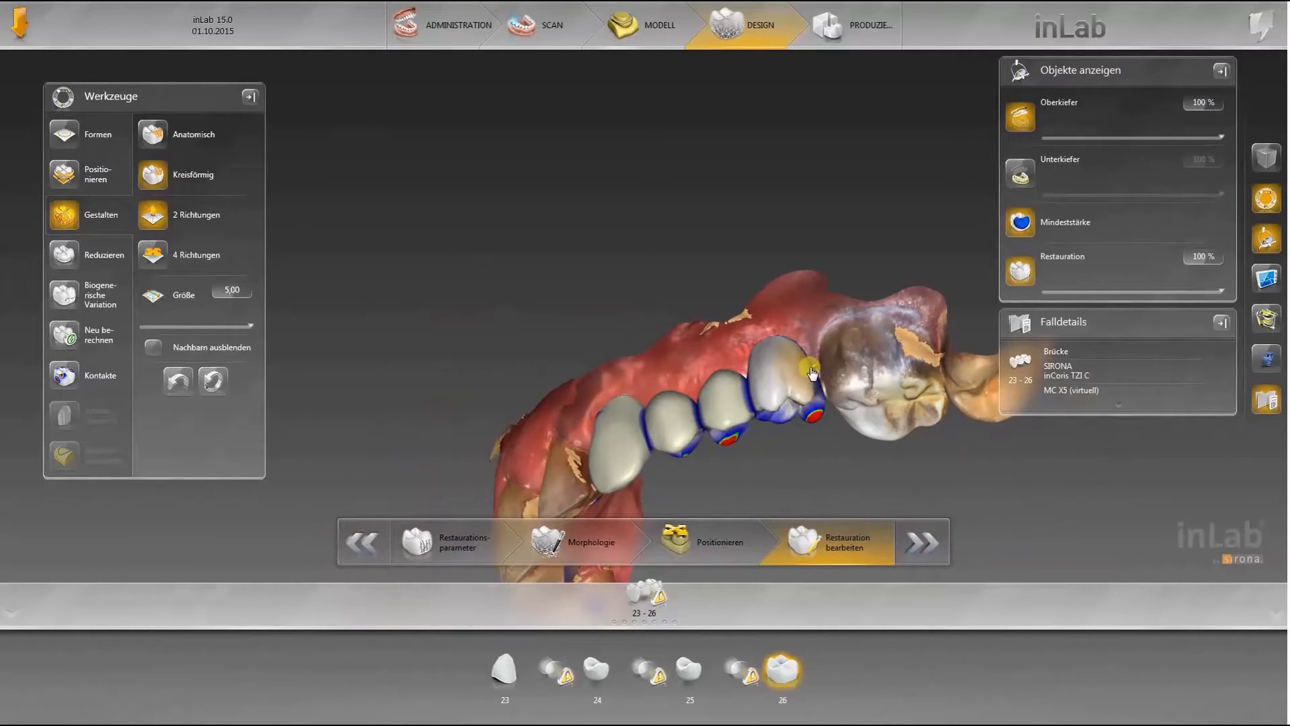
click(727, 379)
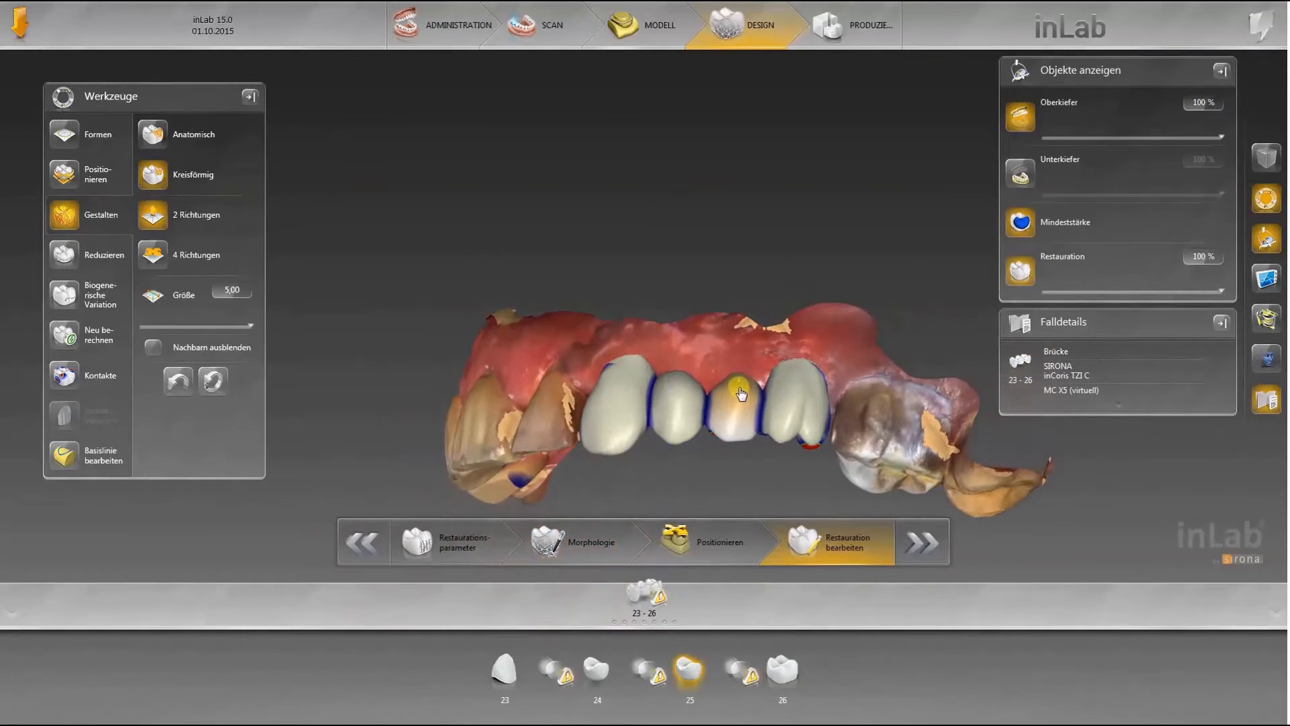
drag(742, 376, 752, 479)
click(752, 479)
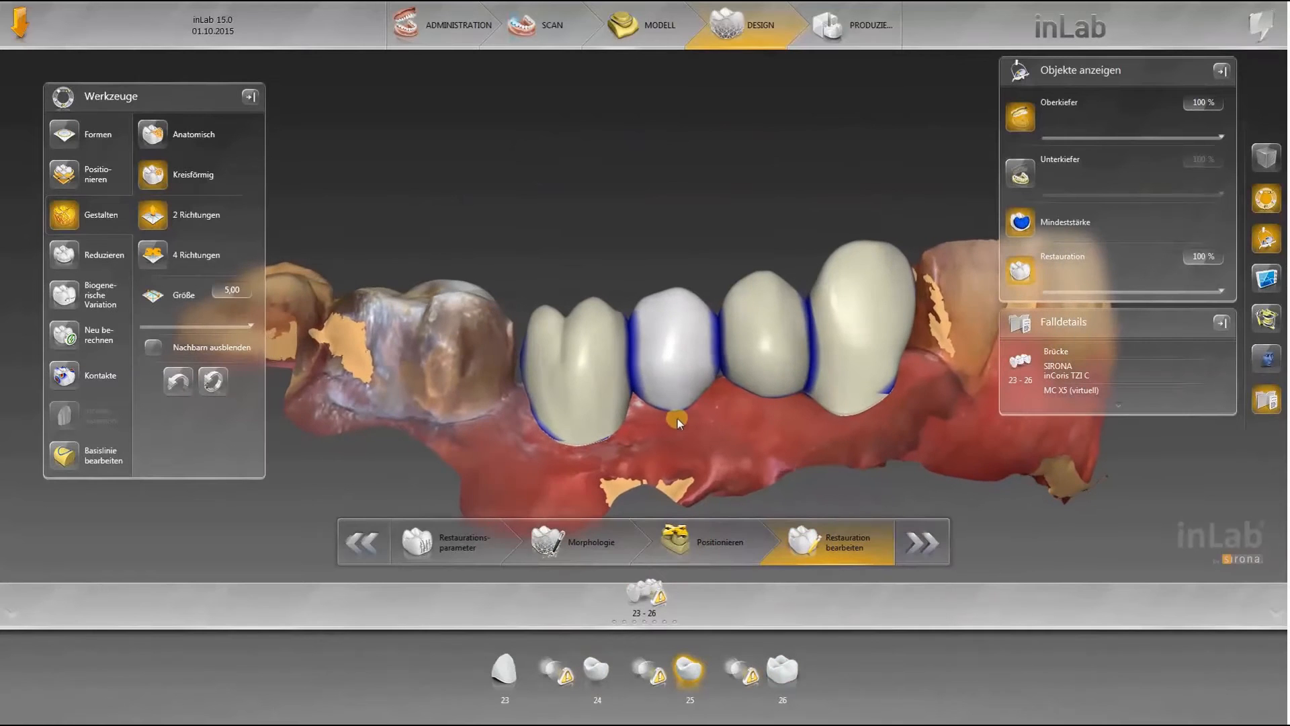
click(770, 399)
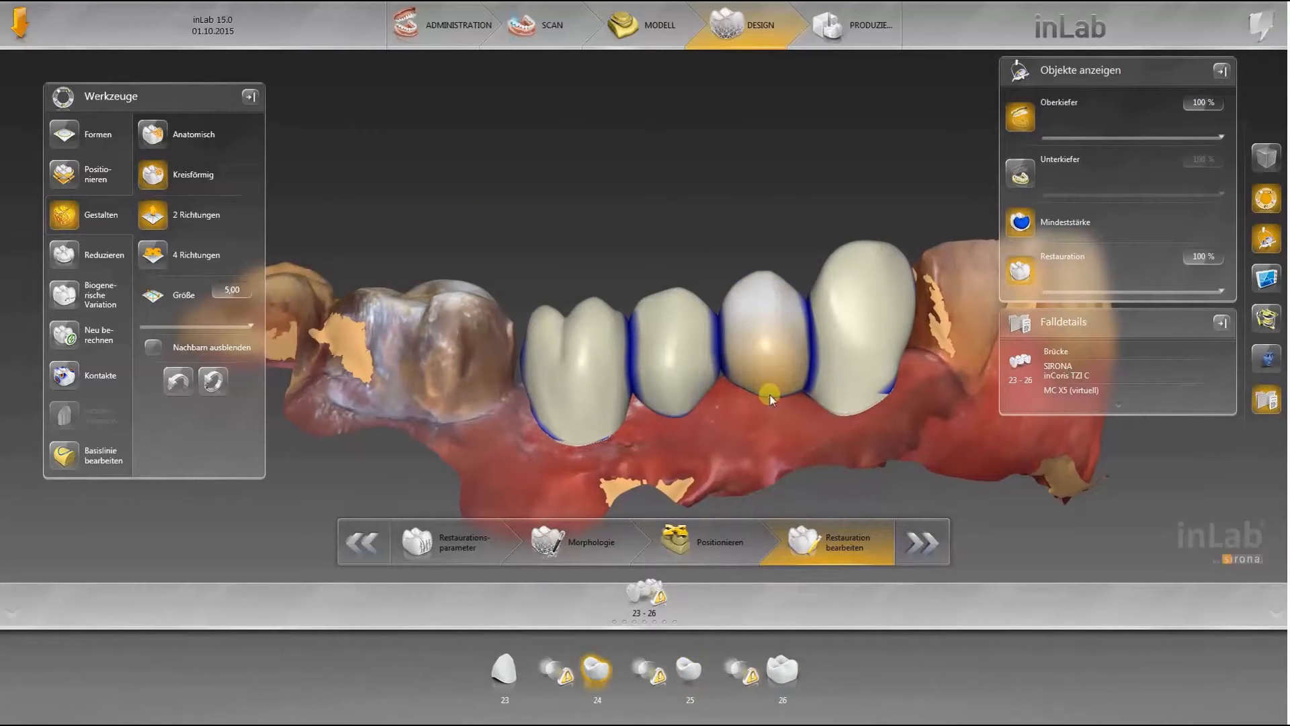
click(831, 382)
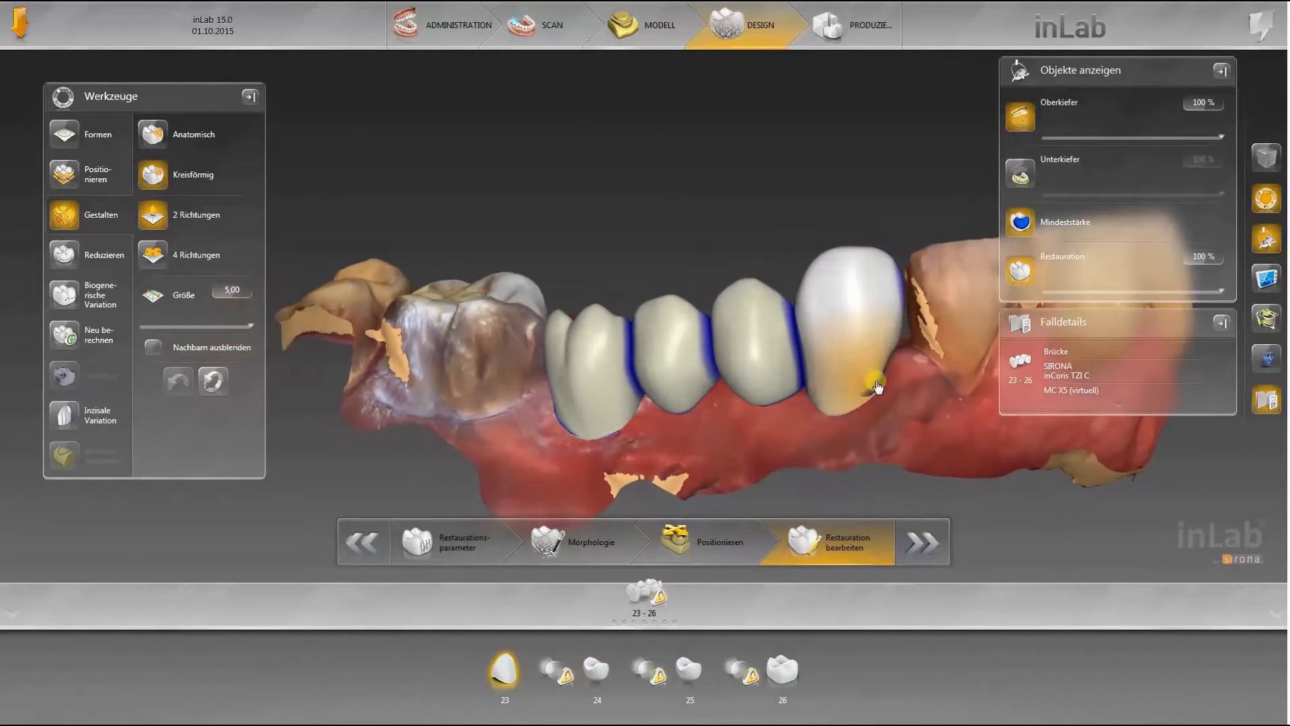
click(834, 276)
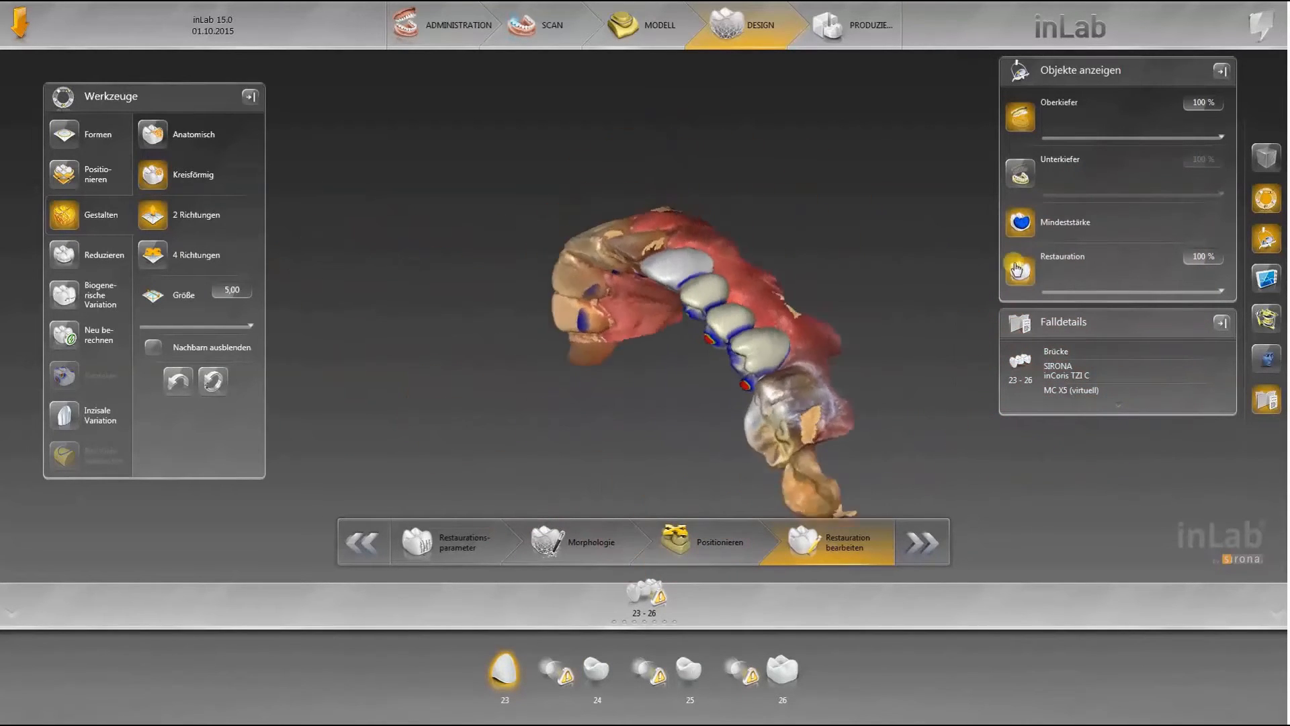
Step: Check the shaped bridge against the lower jaw and inspect its occlusal contacts with the lower jaw hidden
click(1020, 176)
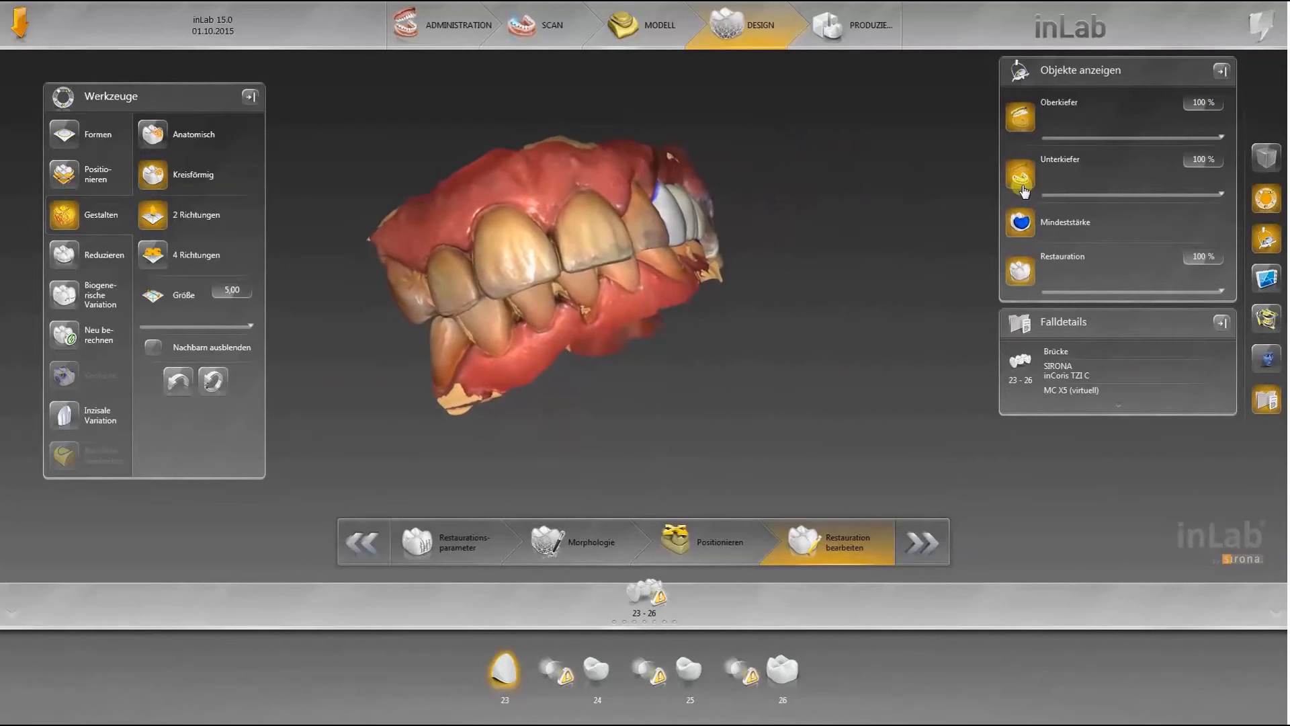
click(698, 250)
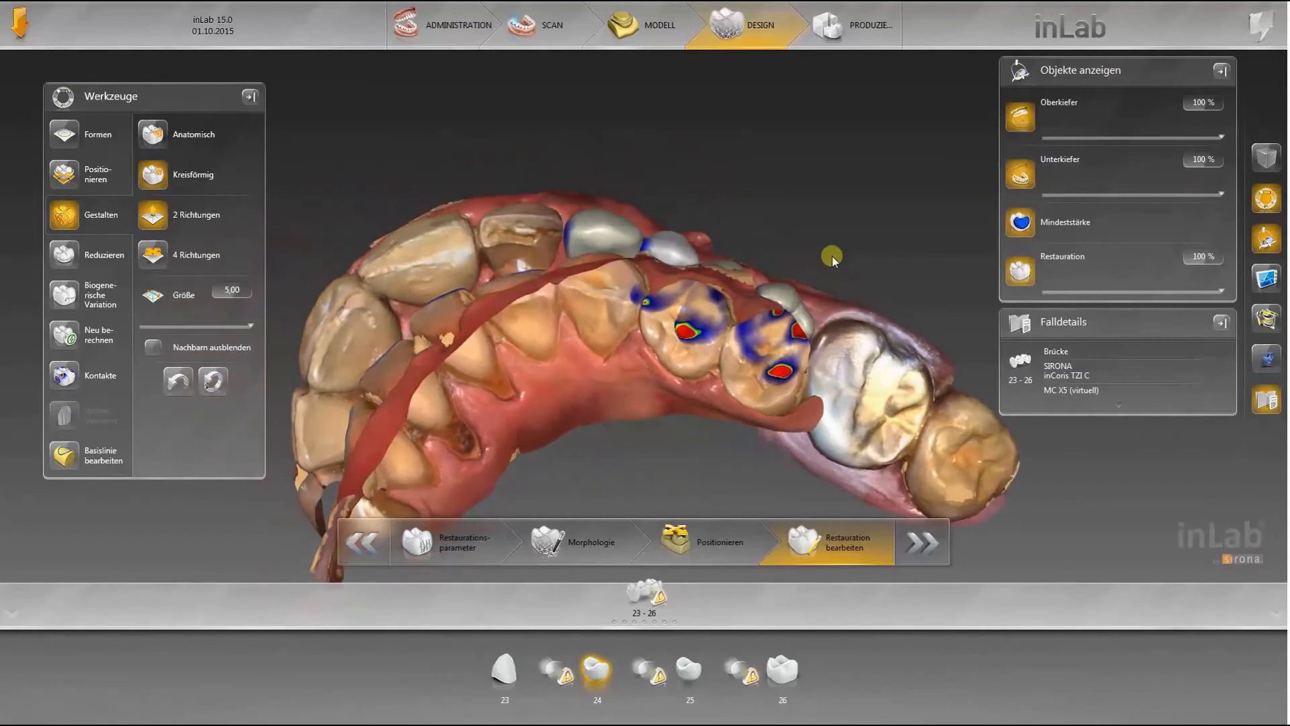
click(1020, 173)
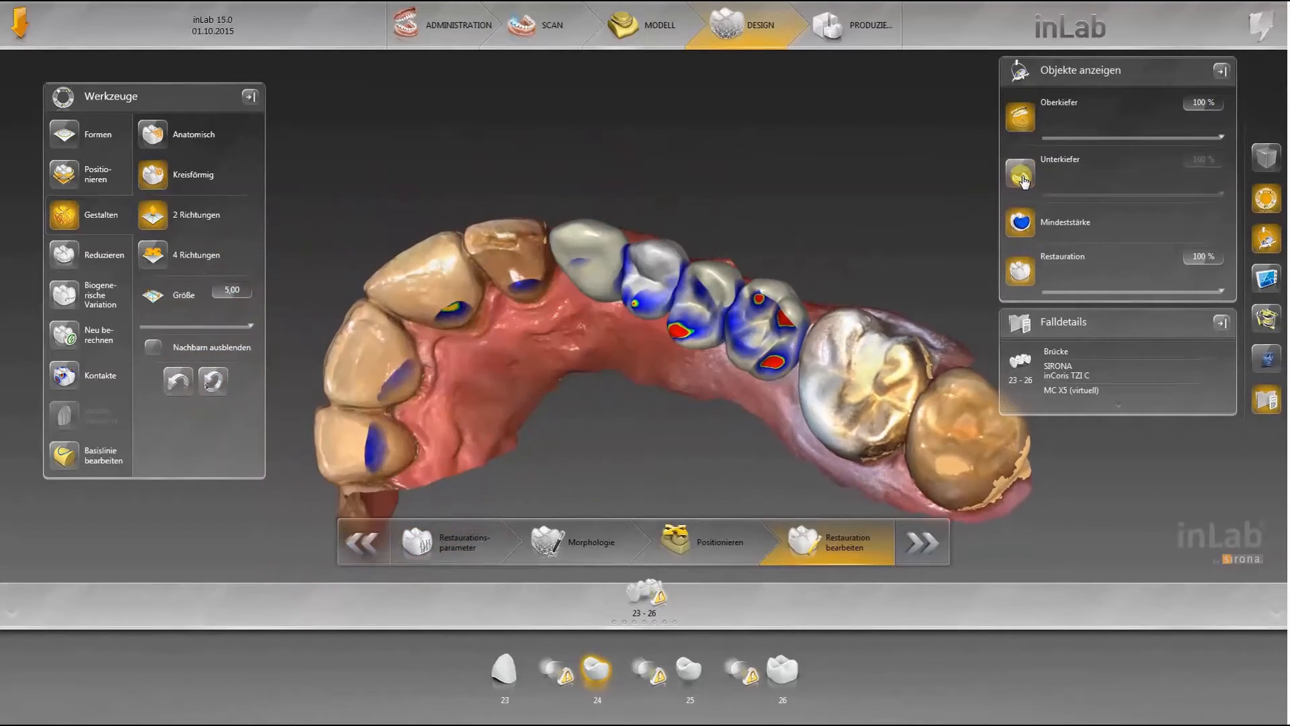
click(756, 317)
click(594, 280)
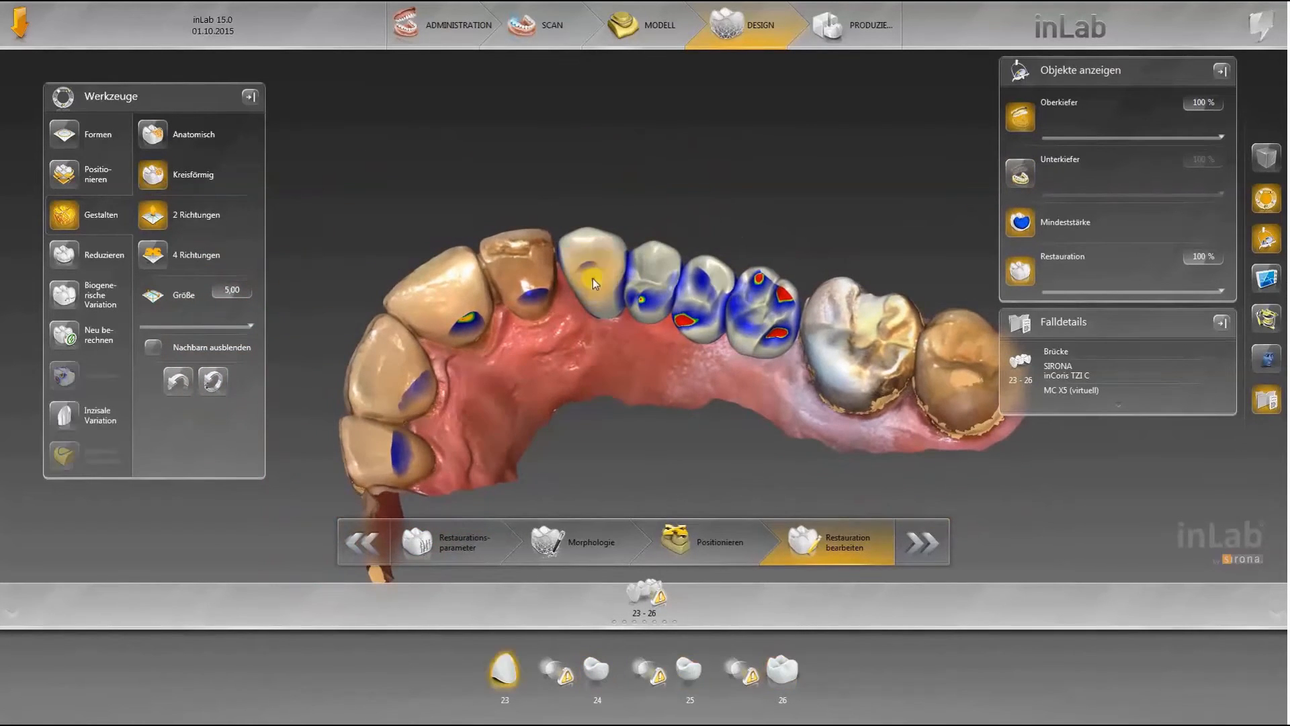
Step: Finish the design and export the case to the Bohrschablone folder as the GALILEOS file 2015-10-06_B23-26_FDI.ssi
click(921, 555)
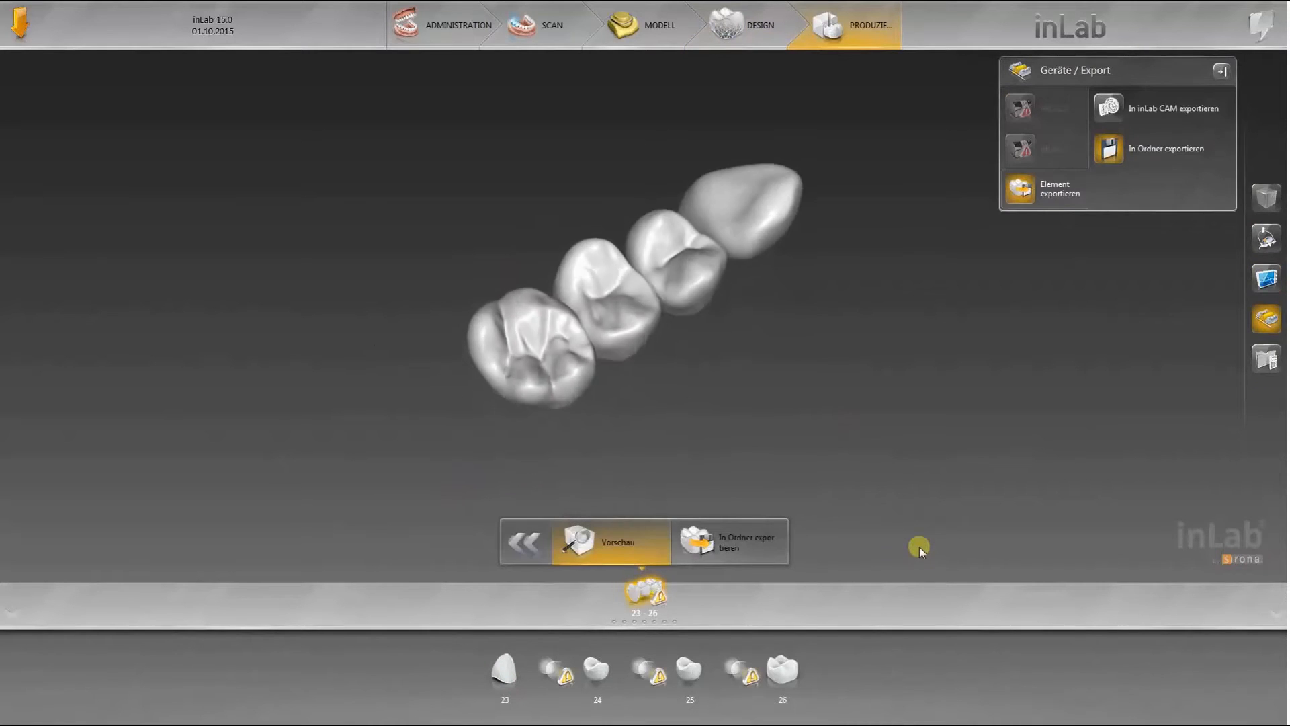
click(15, 27)
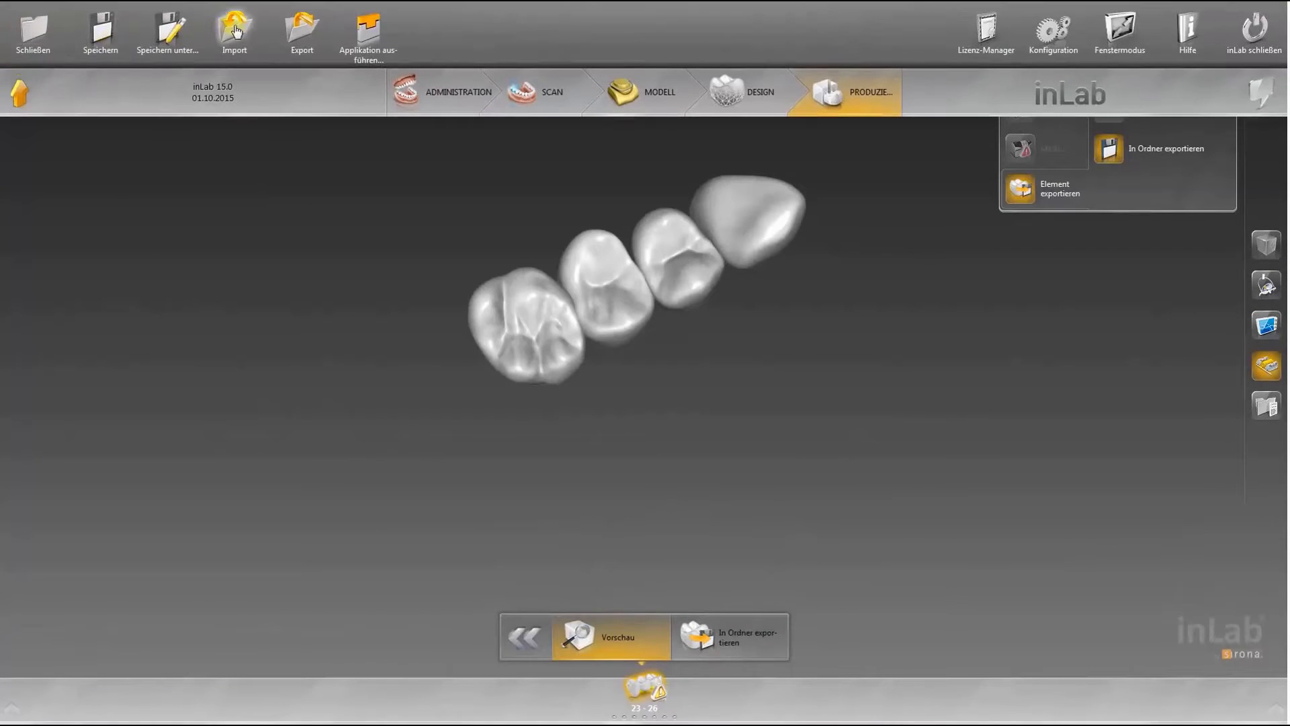
click(300, 35)
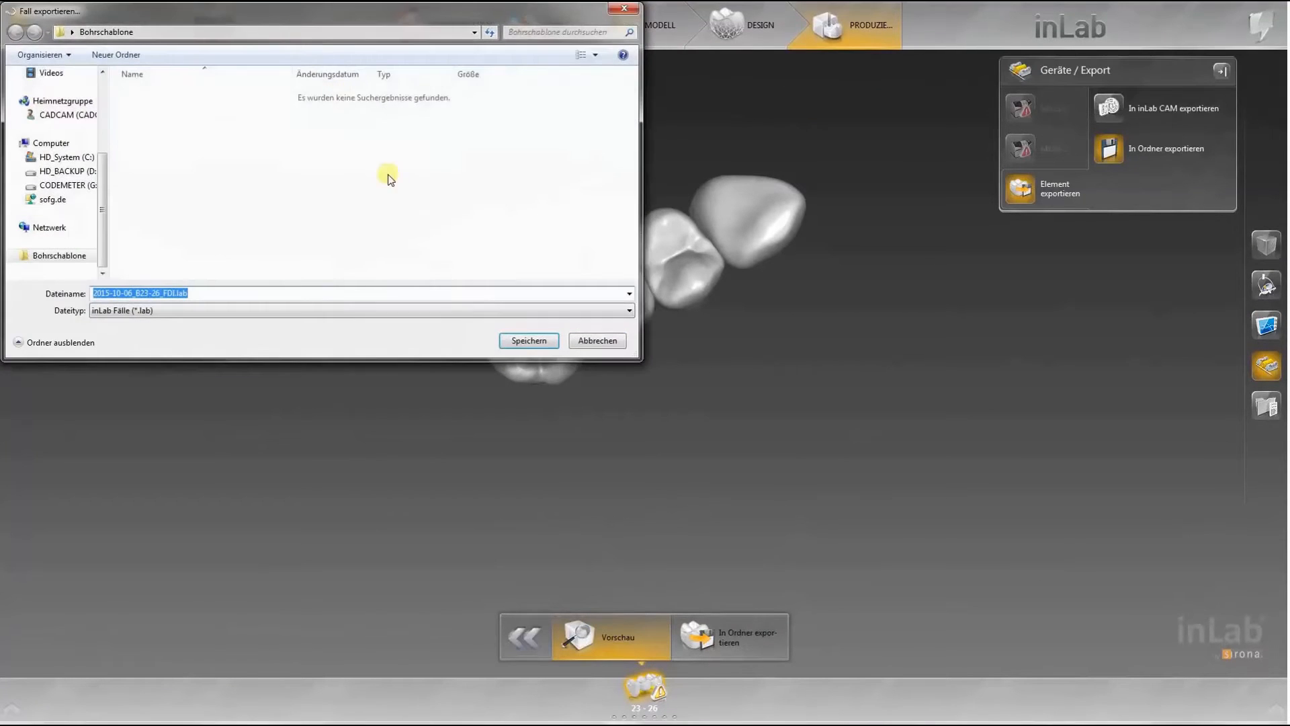
click(315, 311)
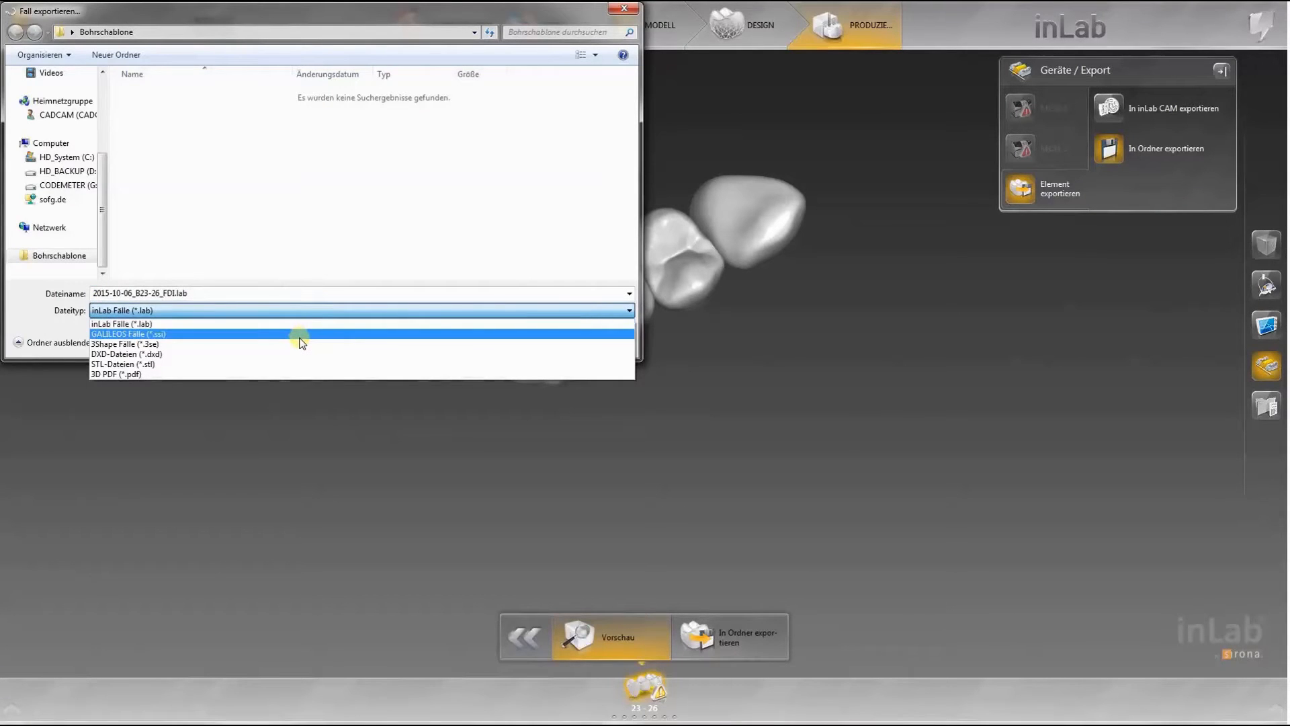
click(296, 333)
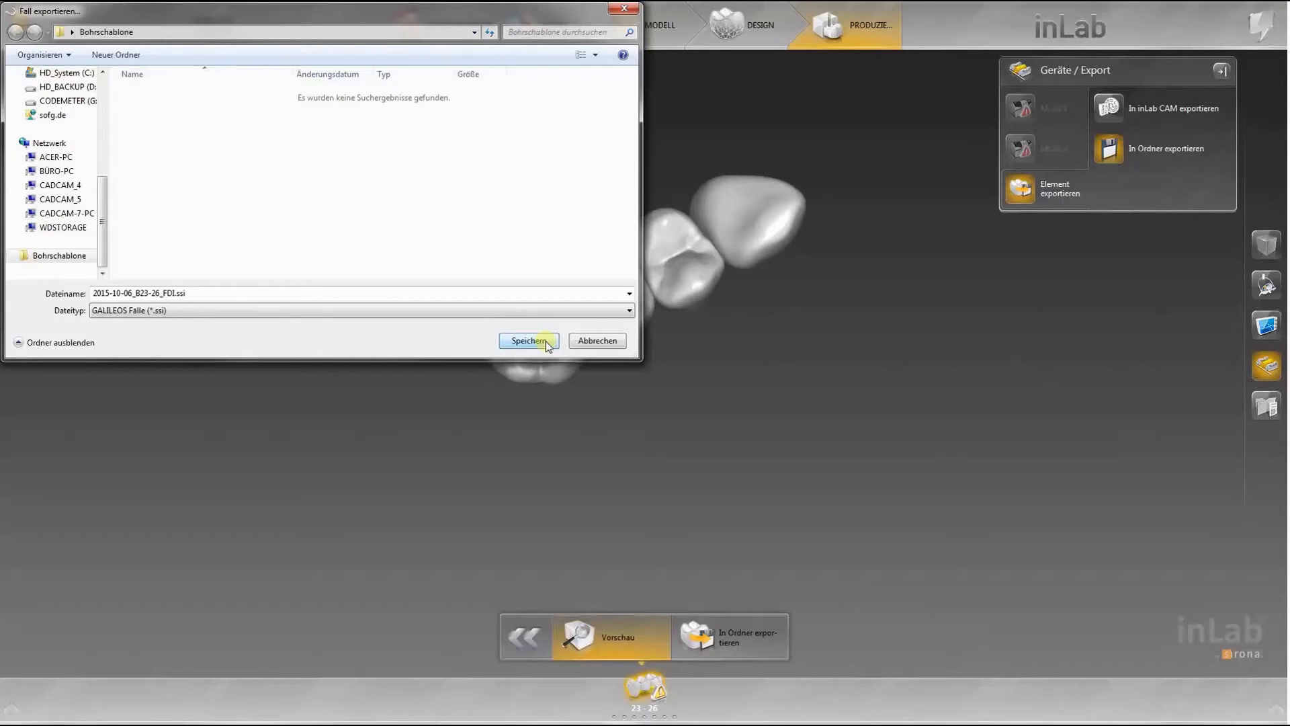
click(552, 343)
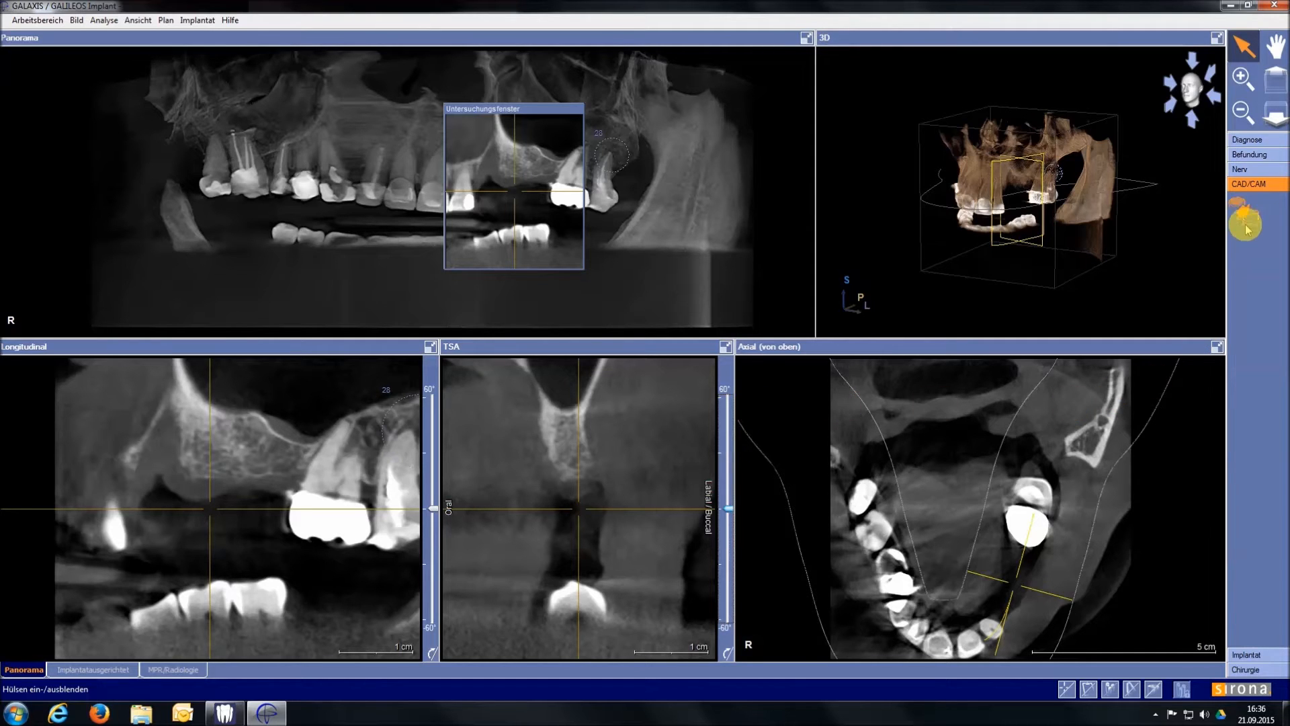
Step: In GALAXIS / GALILEOS Implant, import the CAD/CAM file 2015-06-04_B23-26_FDI.ssi and proceed to its registration
click(1246, 215)
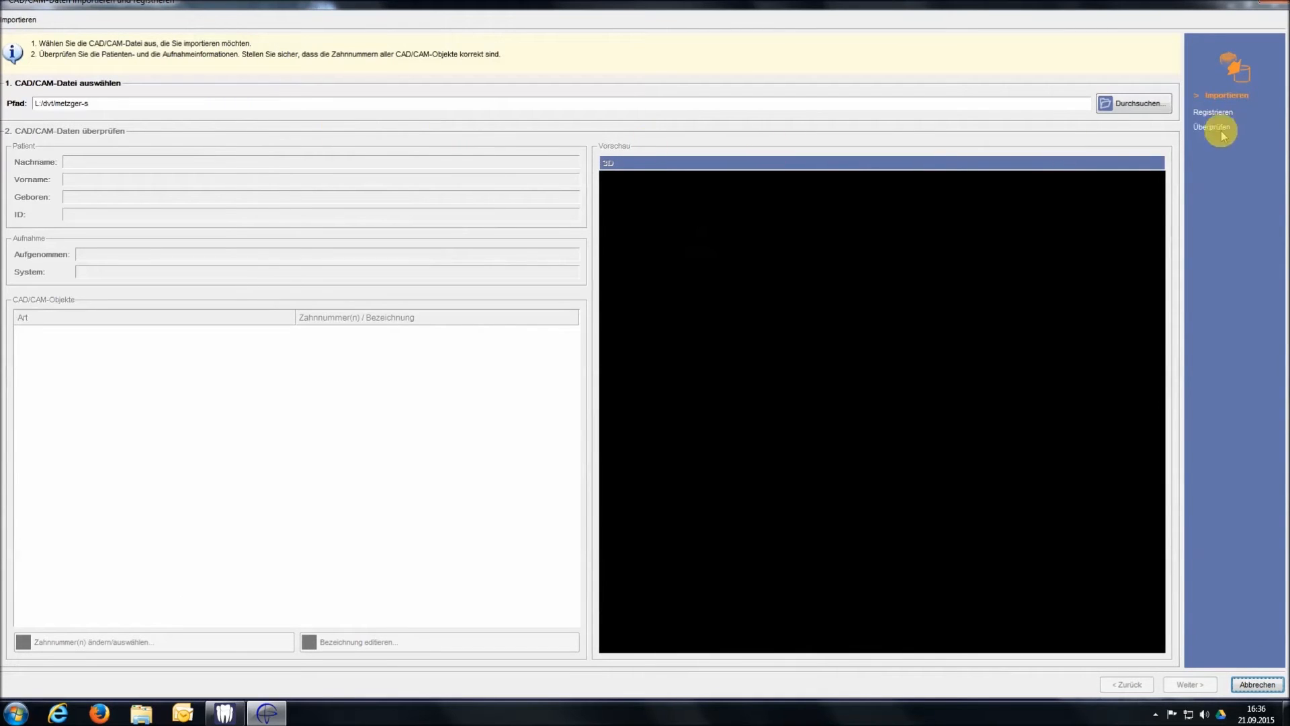
click(1141, 106)
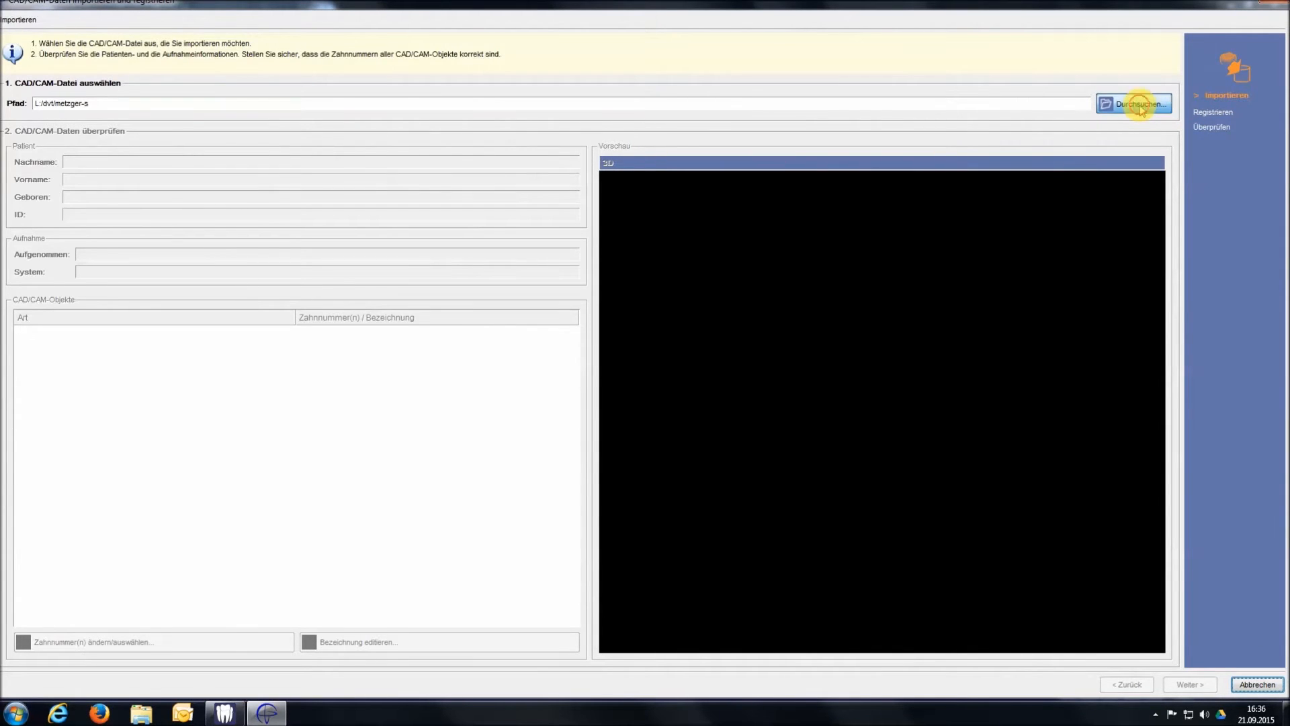
click(252, 173)
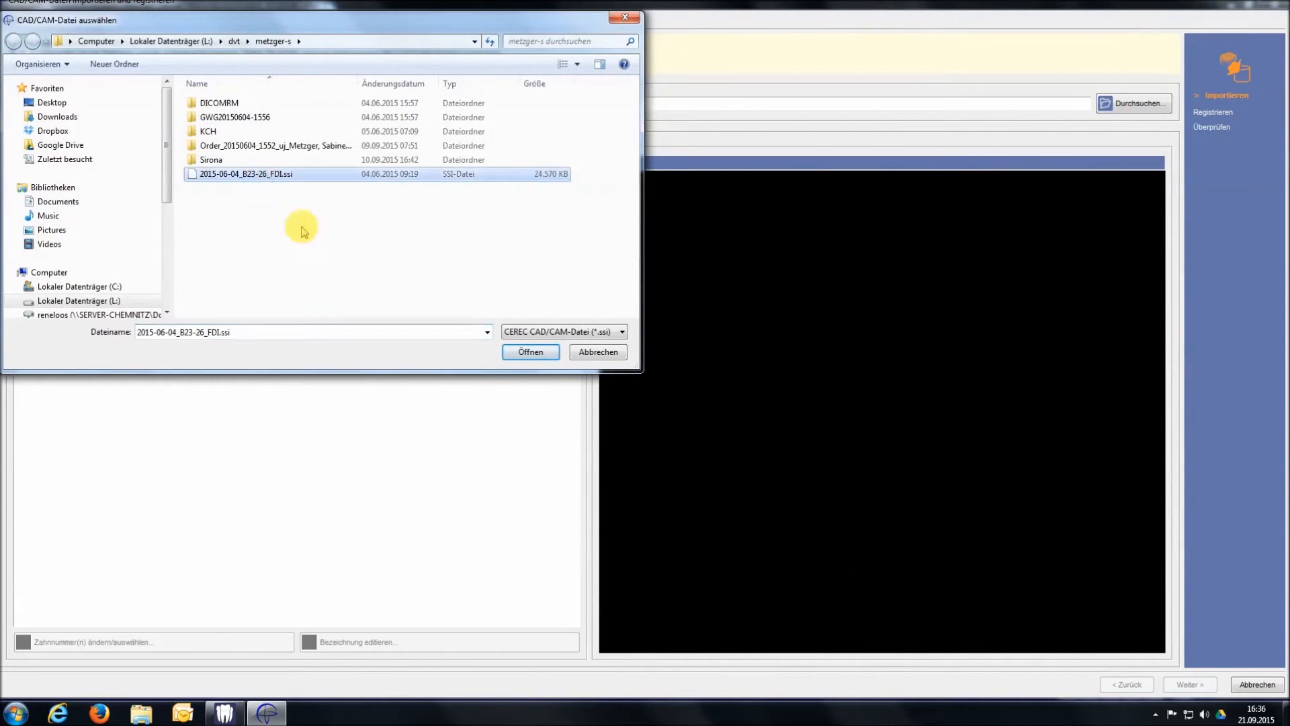
click(530, 352)
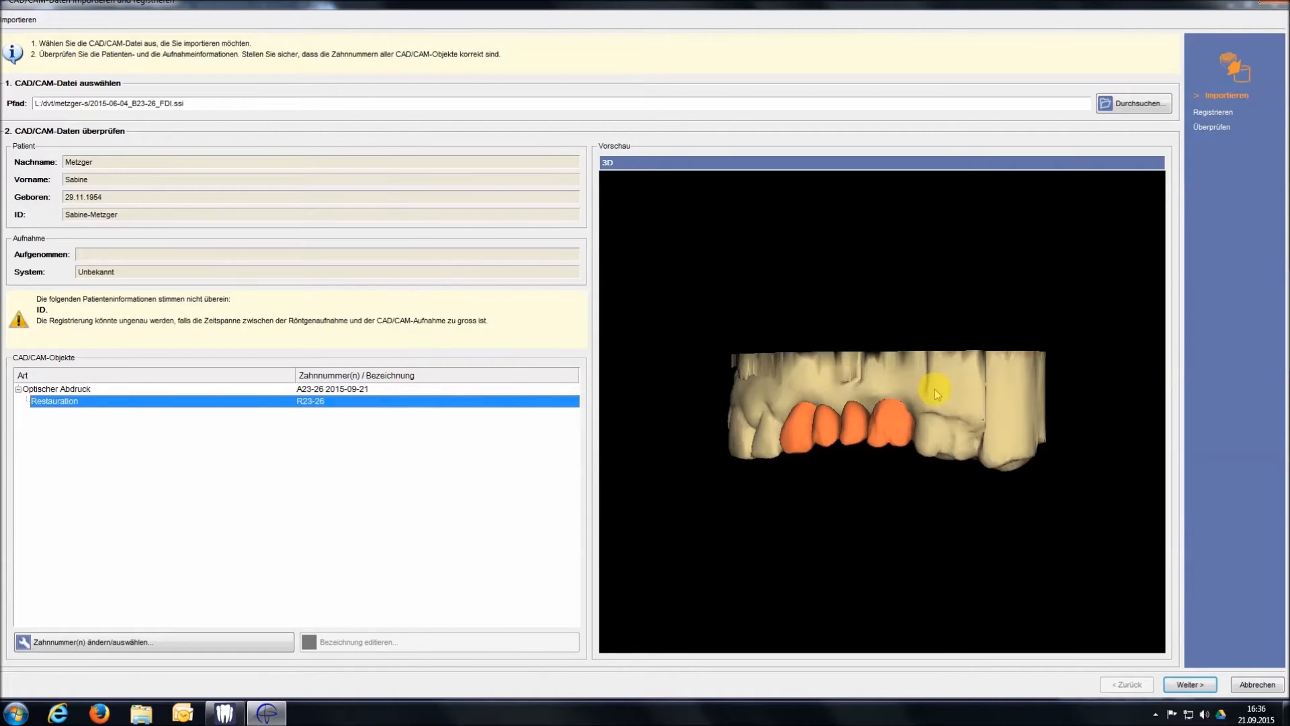
click(1202, 692)
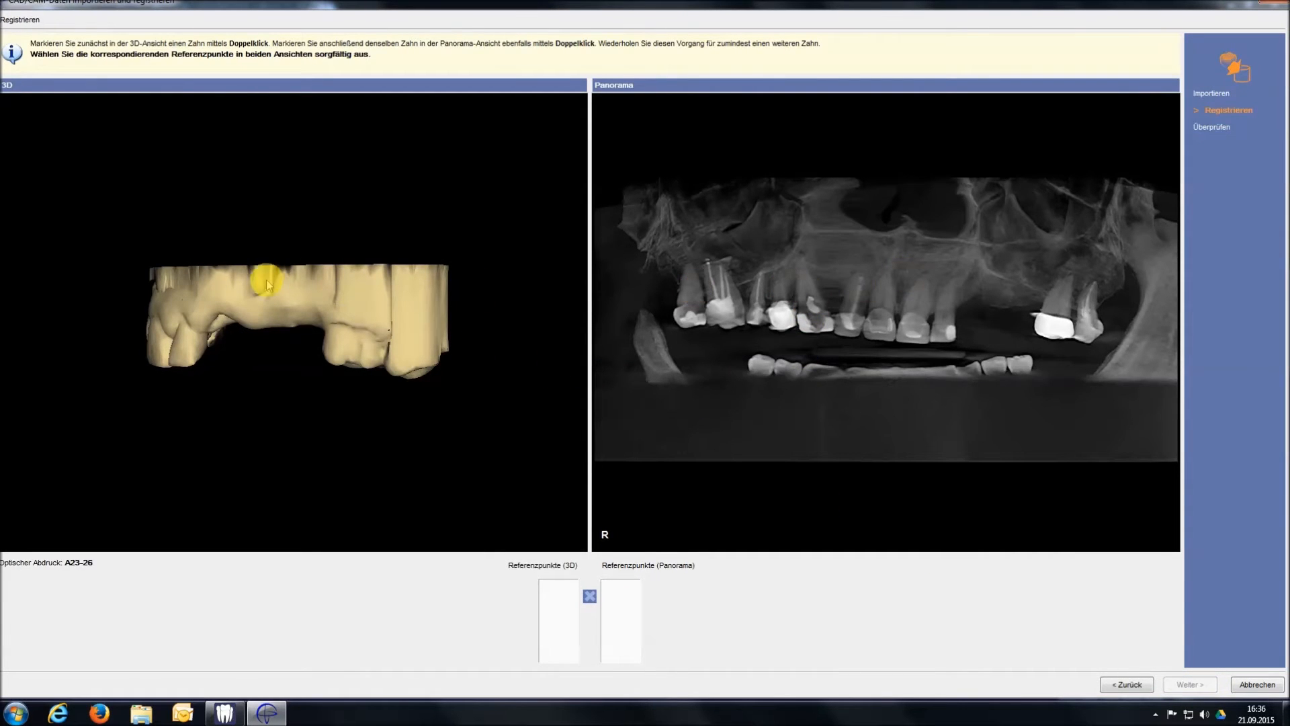
Step: Mark three matching reference points in the 3D and panorama views, on the crowned molar and two upper front teeth, and proceed with the registration
drag(201, 280, 300, 277)
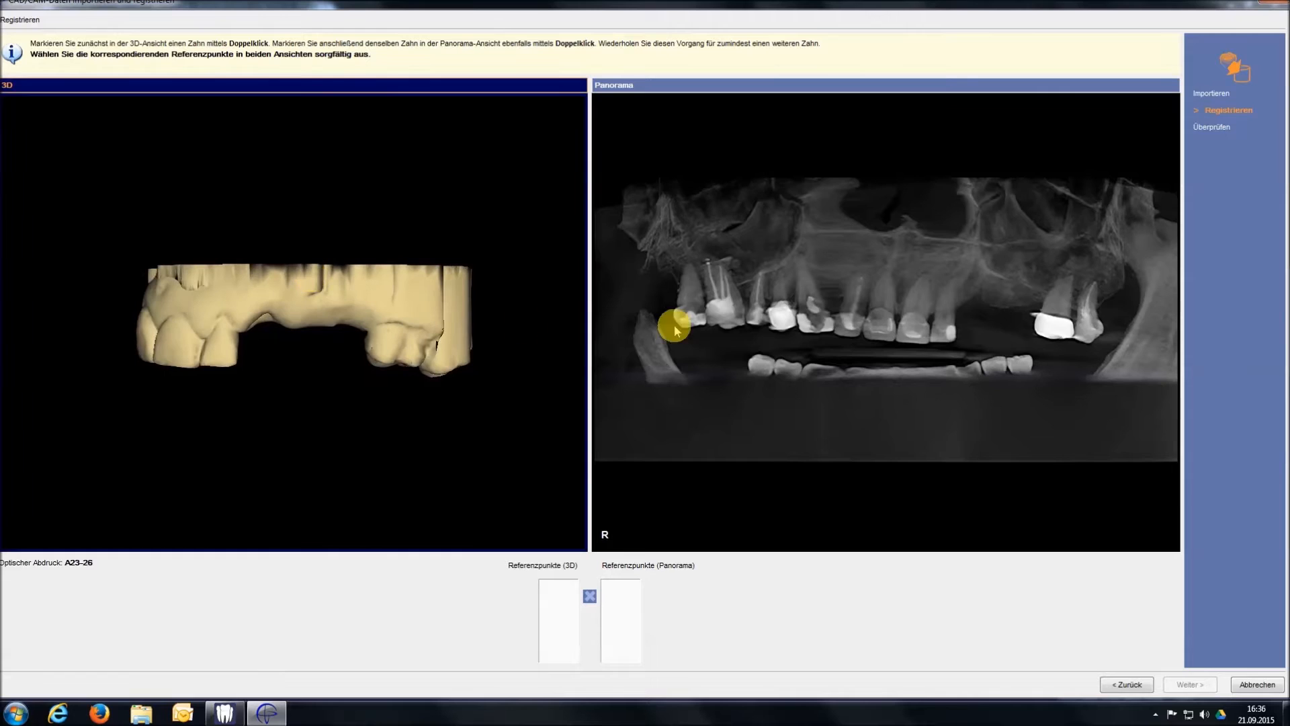
click(1057, 334)
double_click(1057, 334)
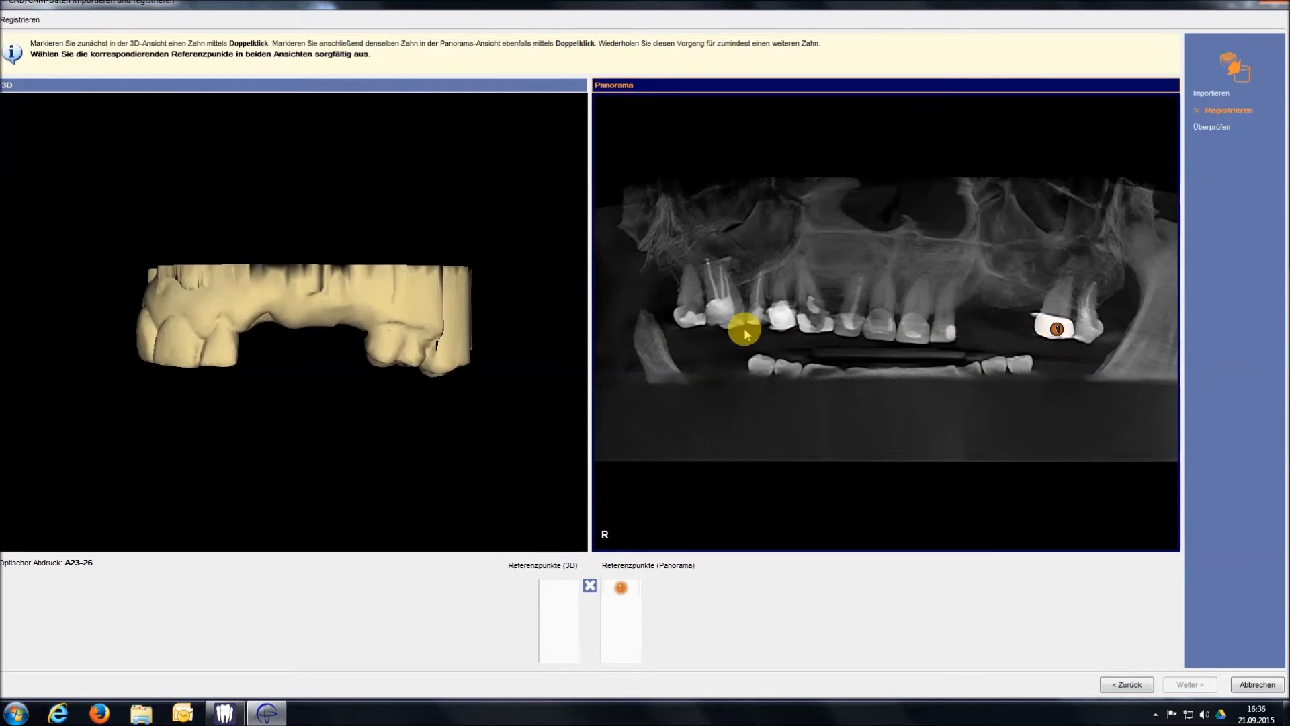
double_click(398, 336)
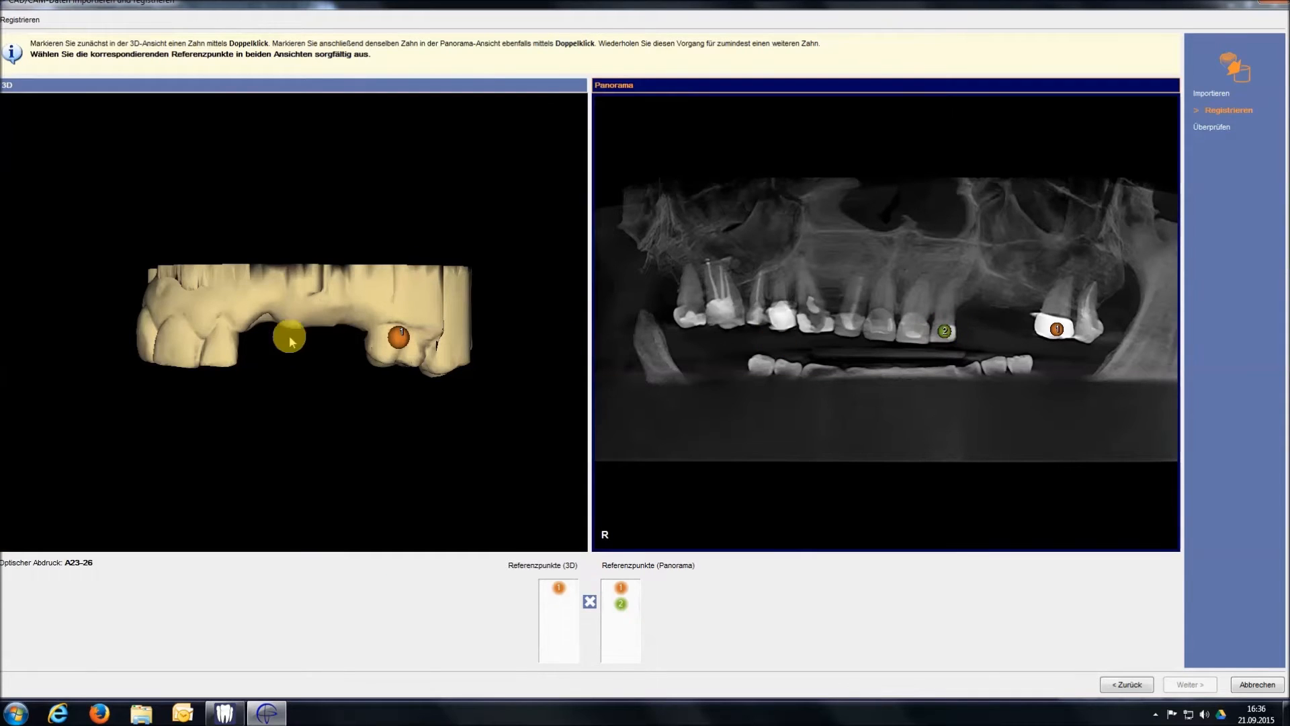
double_click(216, 343)
drag(235, 299, 374, 302)
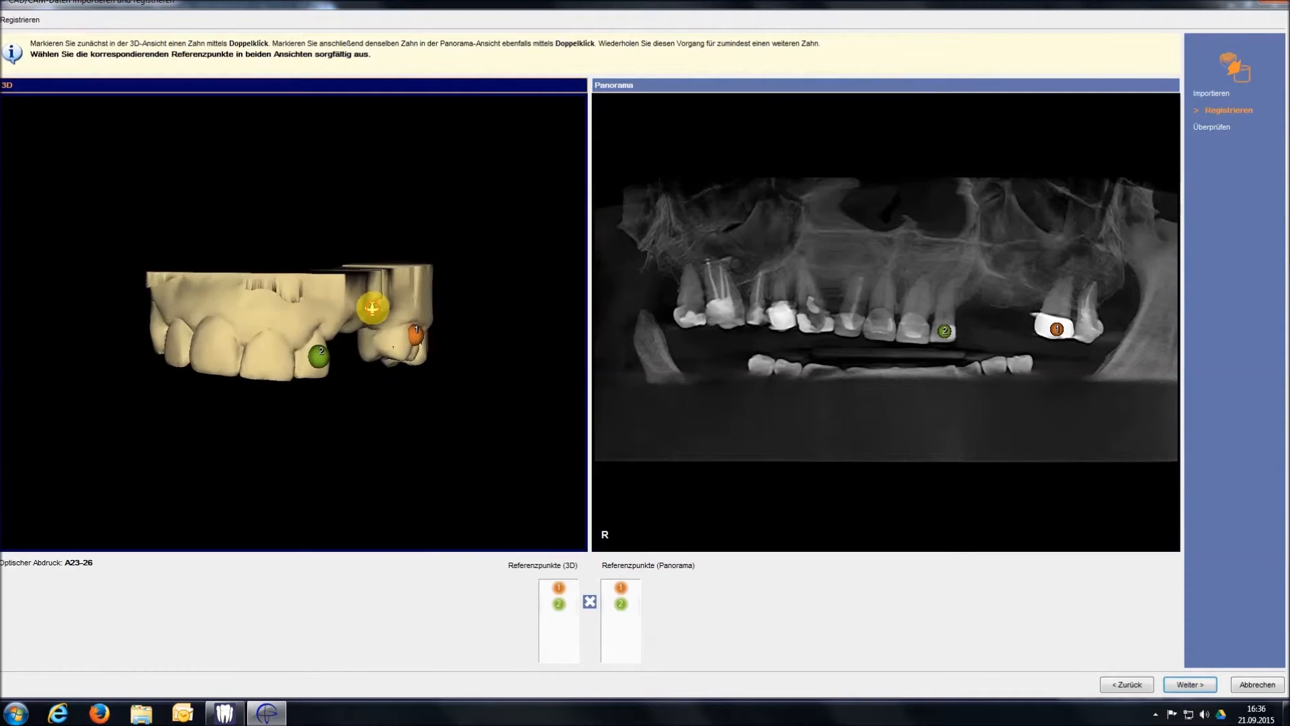
double_click(881, 327)
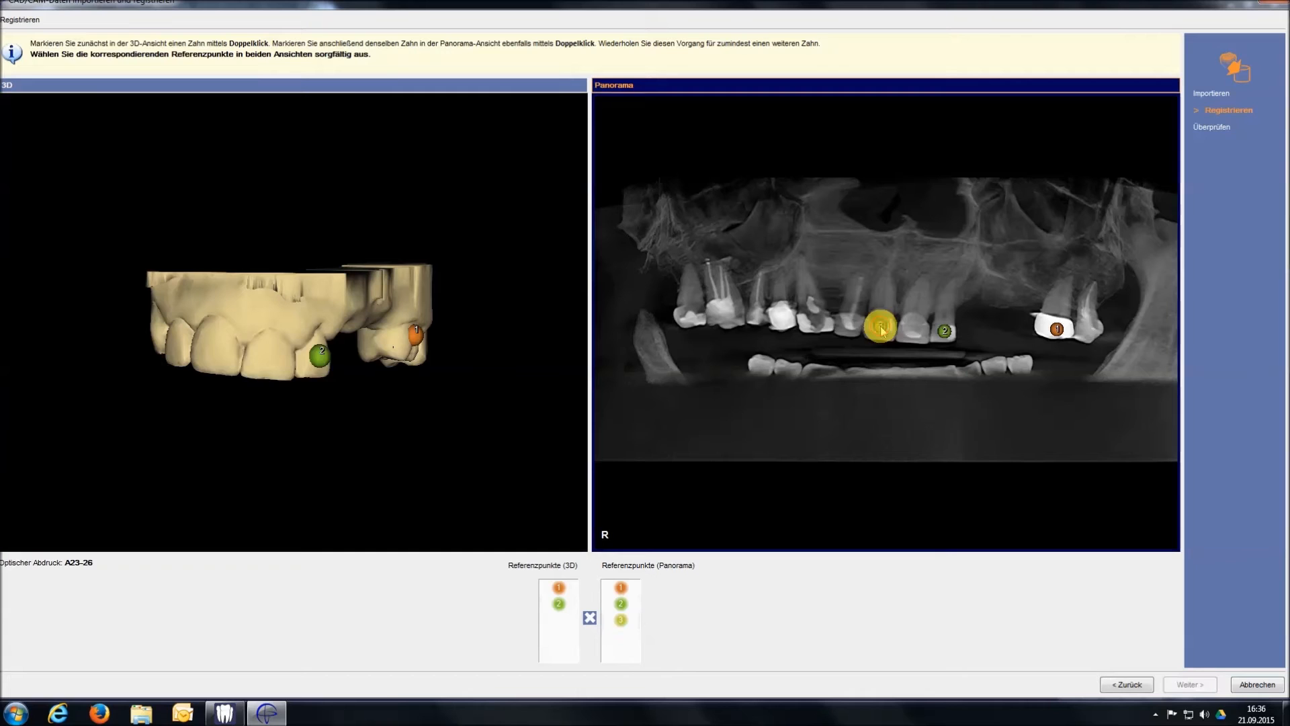
double_click(209, 347)
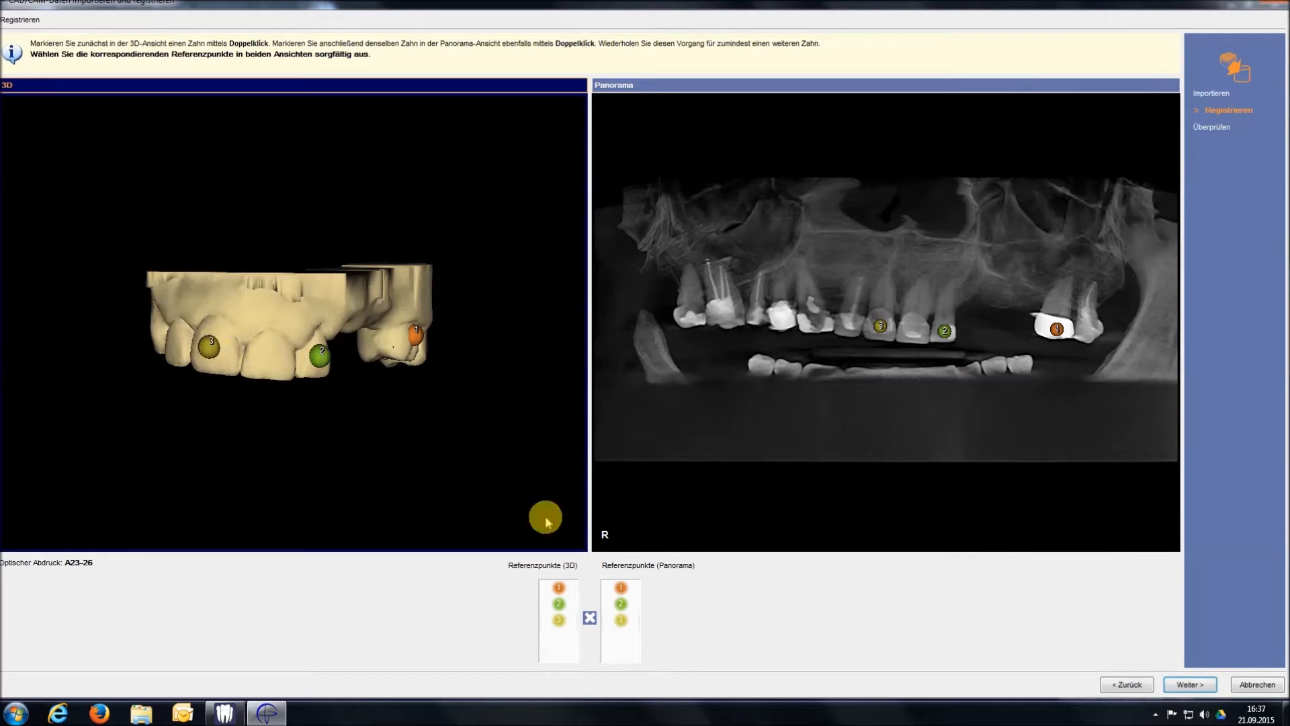
click(1177, 683)
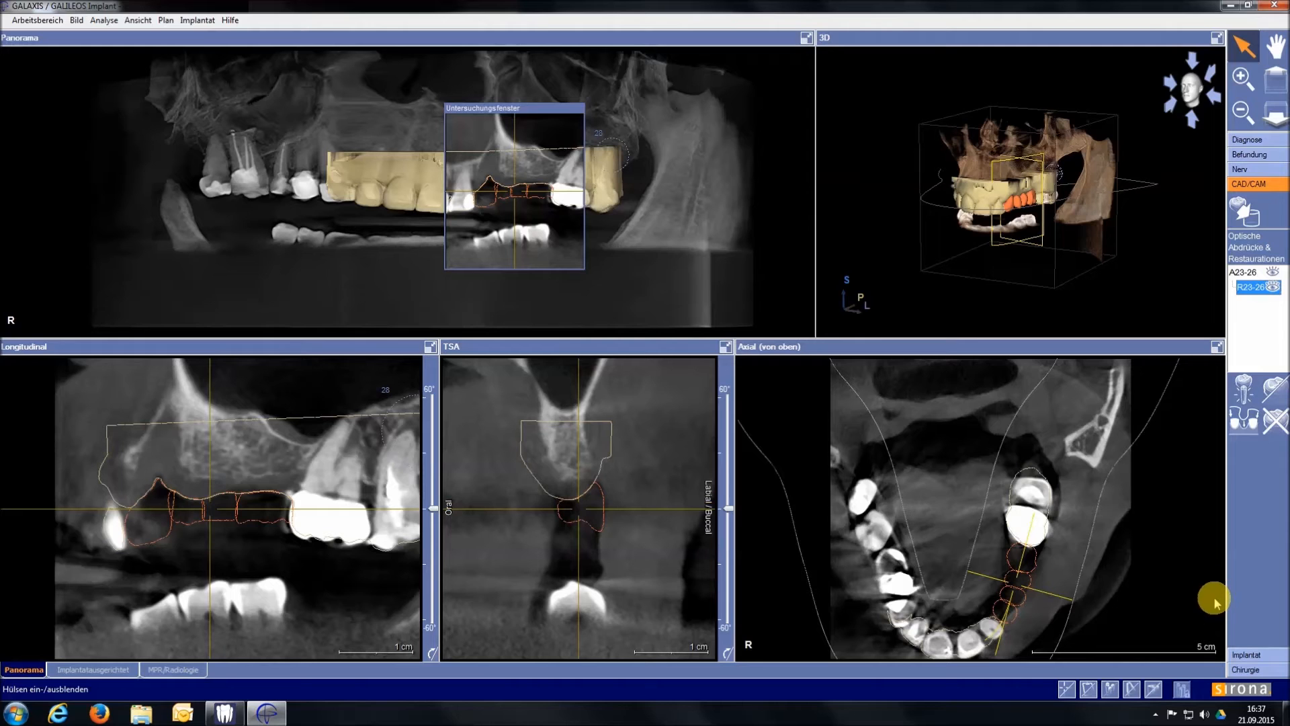
Step: Add a CAMLOG SCREW-LINE Promote plus implant, 3.8/3.8 mm diameter and 11.0 mm long, at position 23 and place it in the longitudinal view
click(1247, 657)
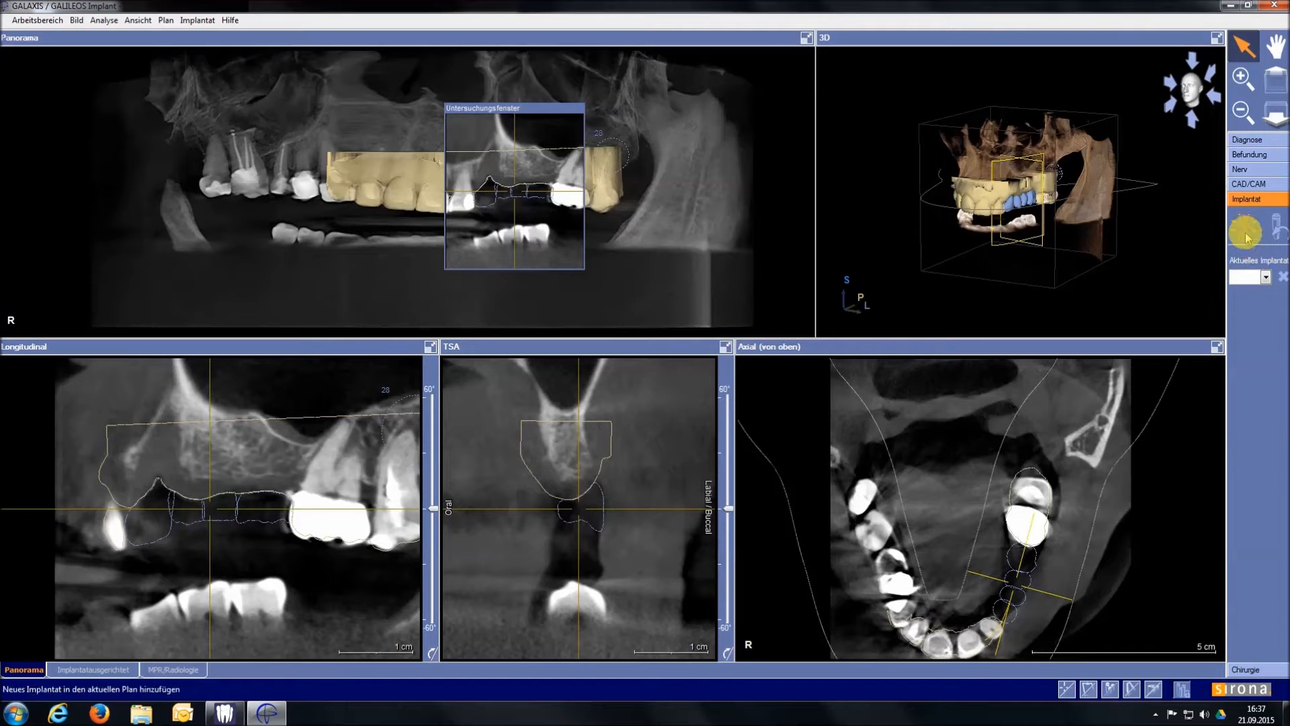
click(1247, 234)
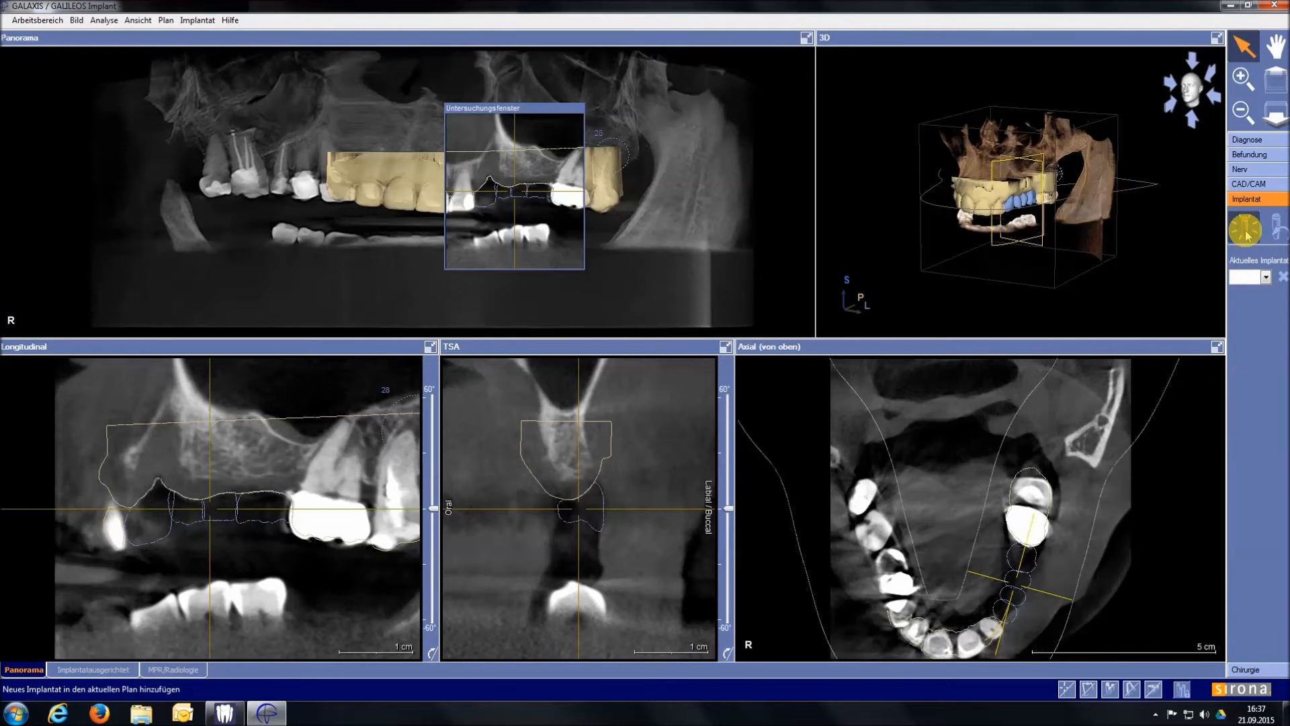
click(751, 296)
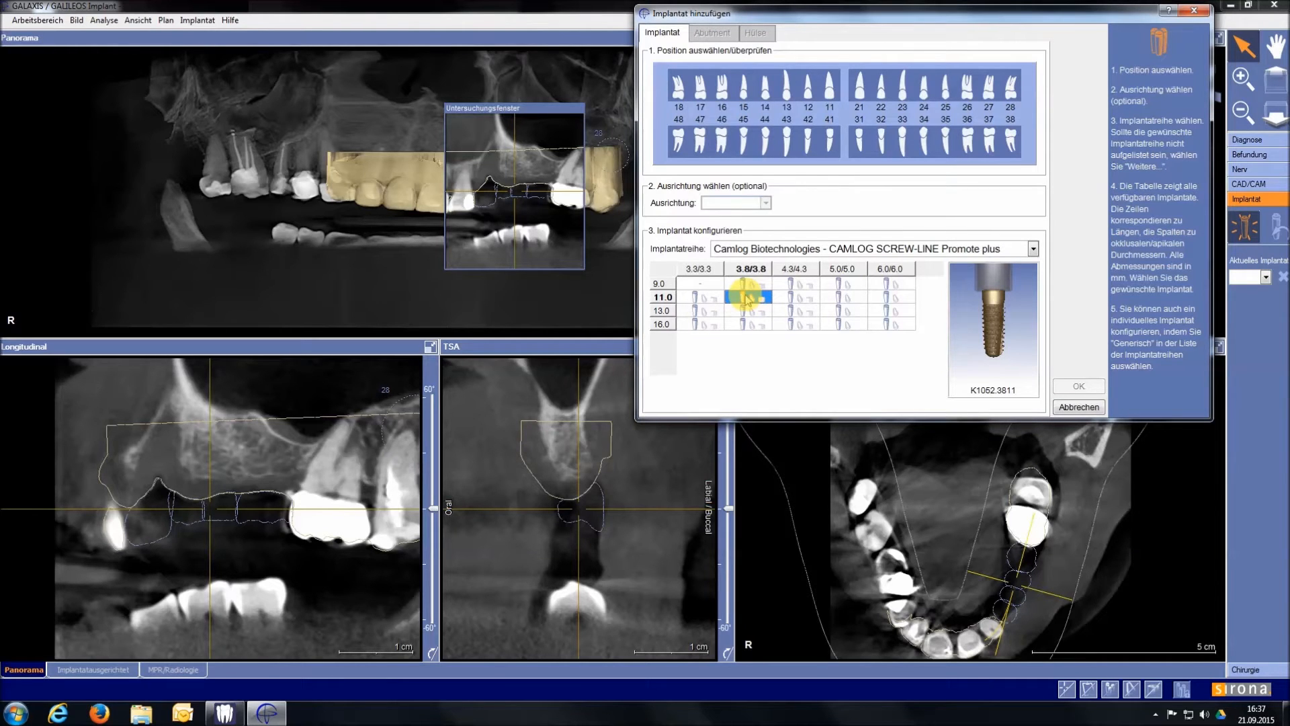
click(904, 94)
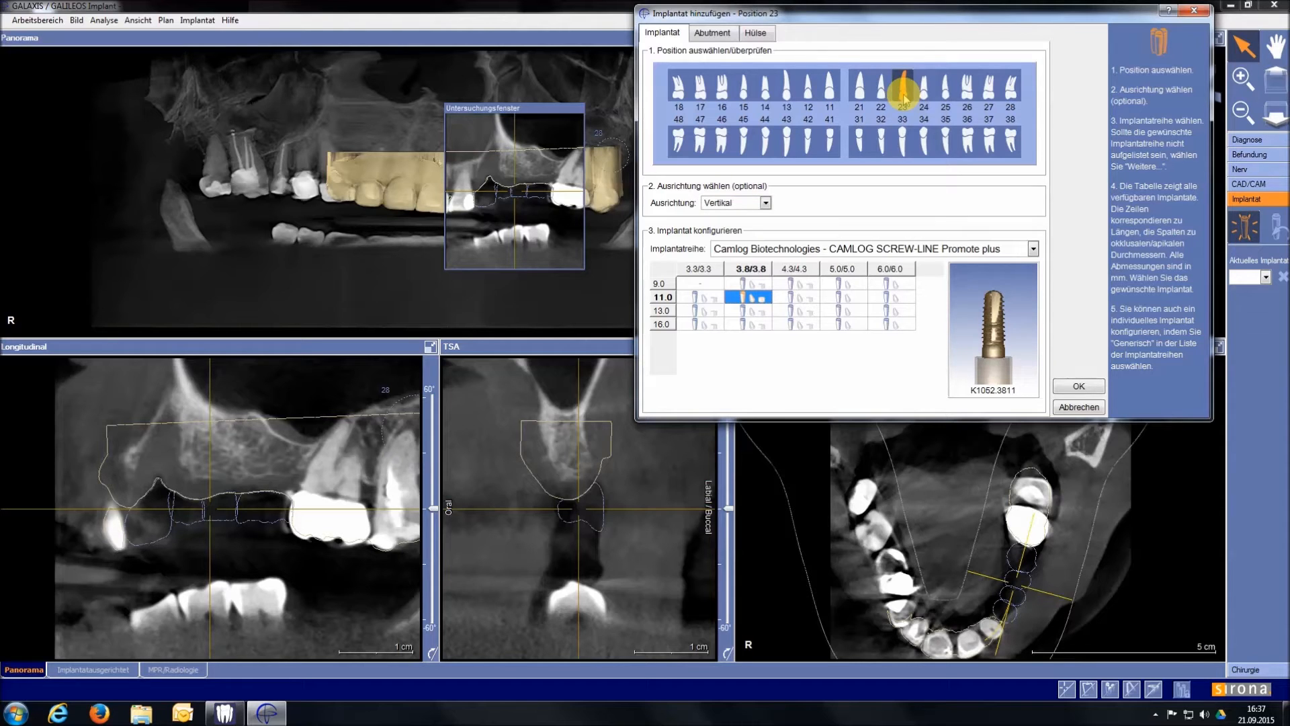
click(1080, 389)
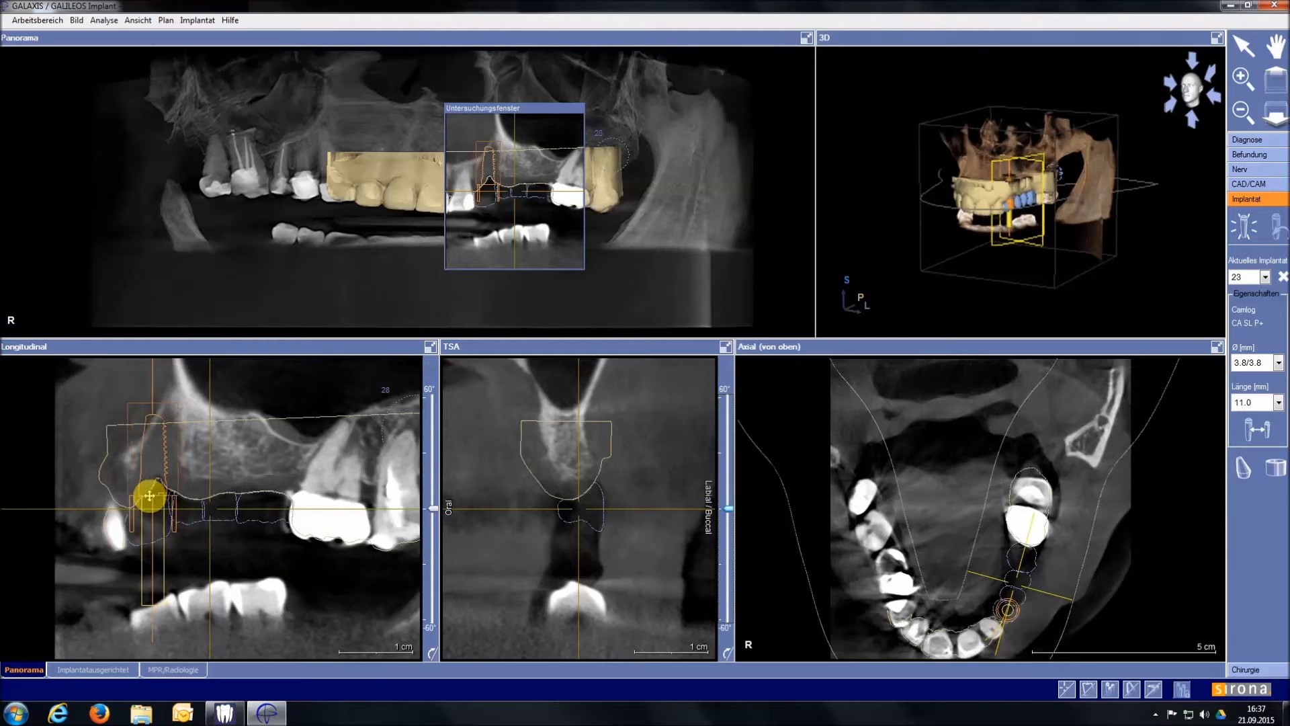
click(149, 495)
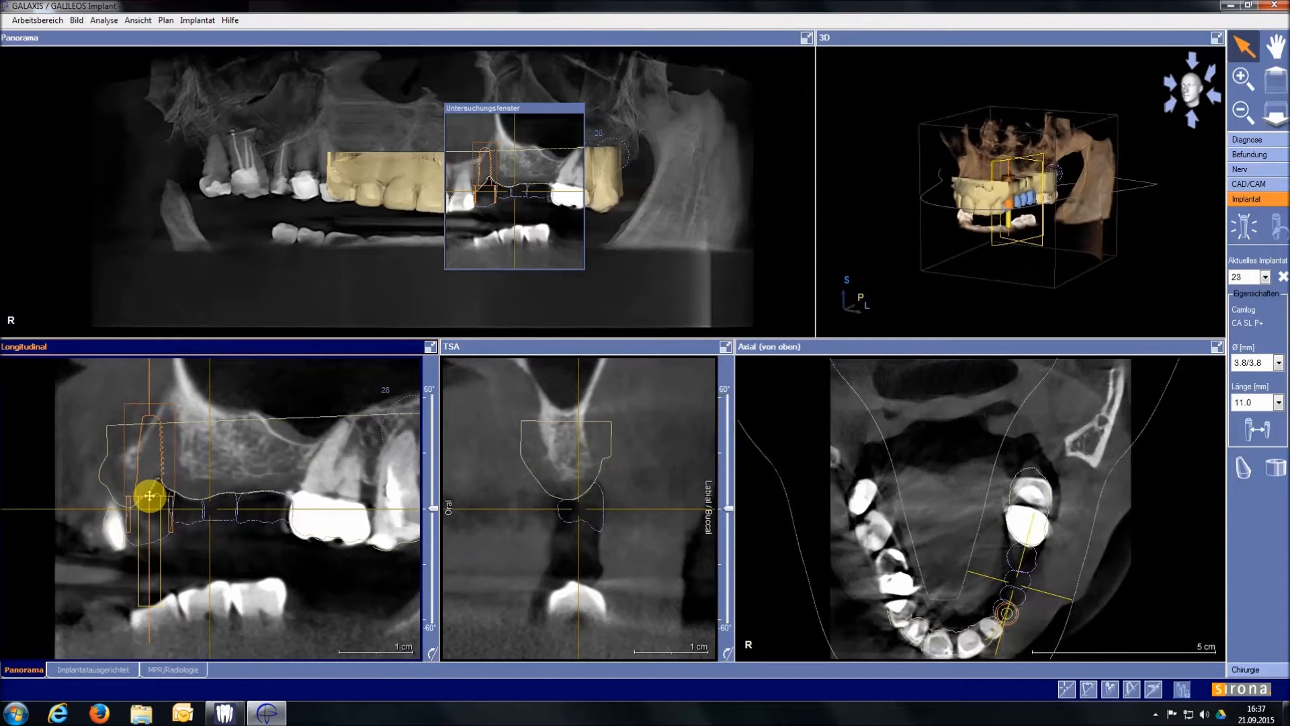
Step: Align the implant at position 23 within the jawbone in the implant-aligned longitudinal and TSA views
click(88, 670)
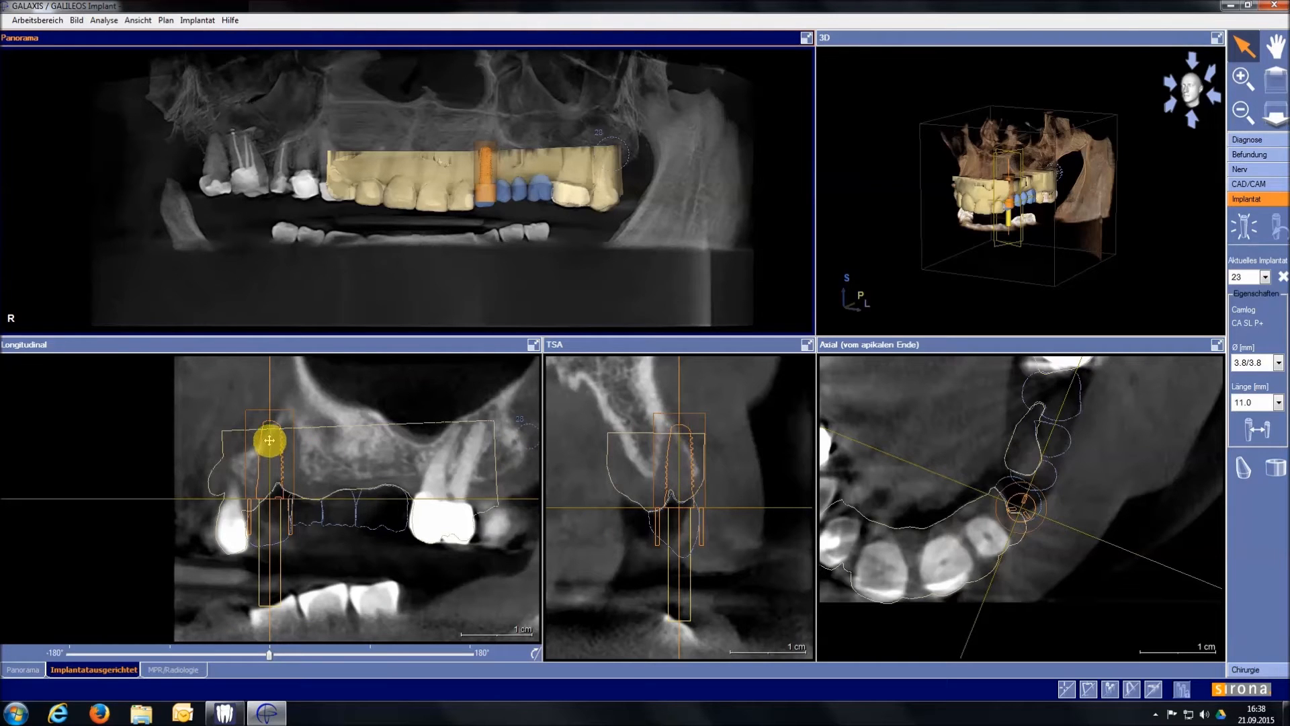
drag(270, 427, 274, 414)
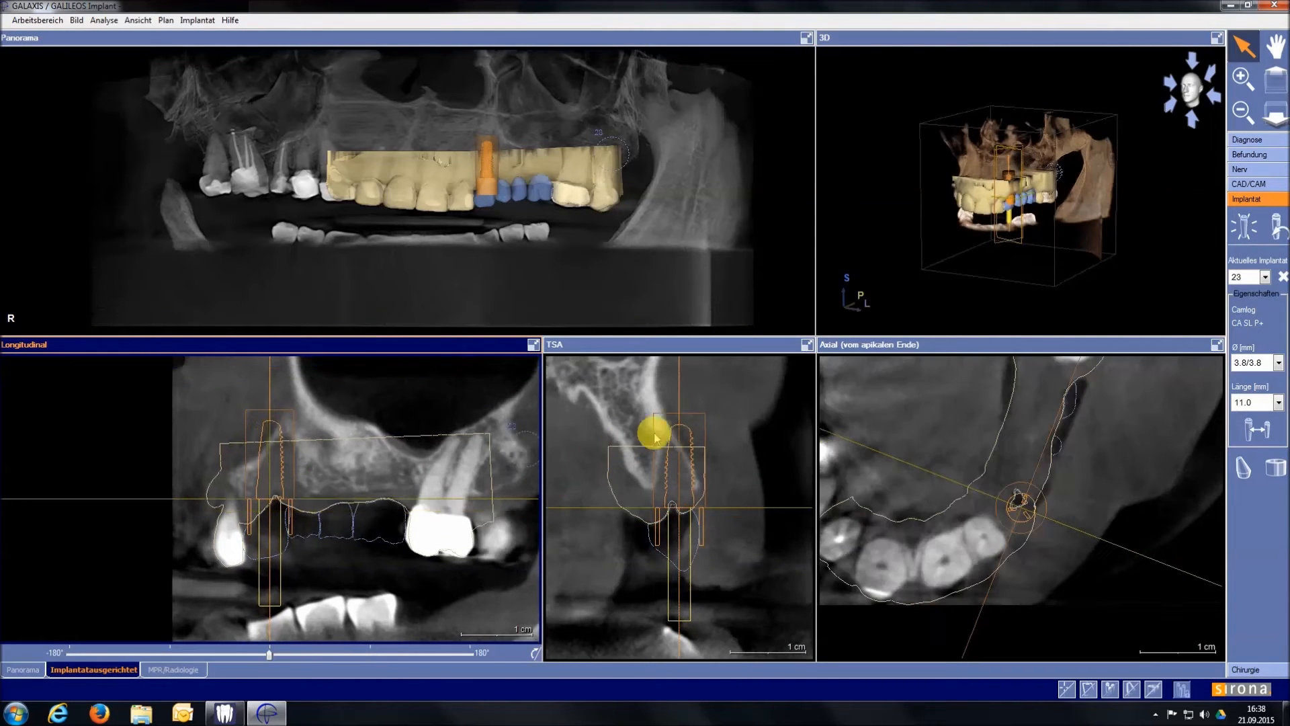
click(674, 415)
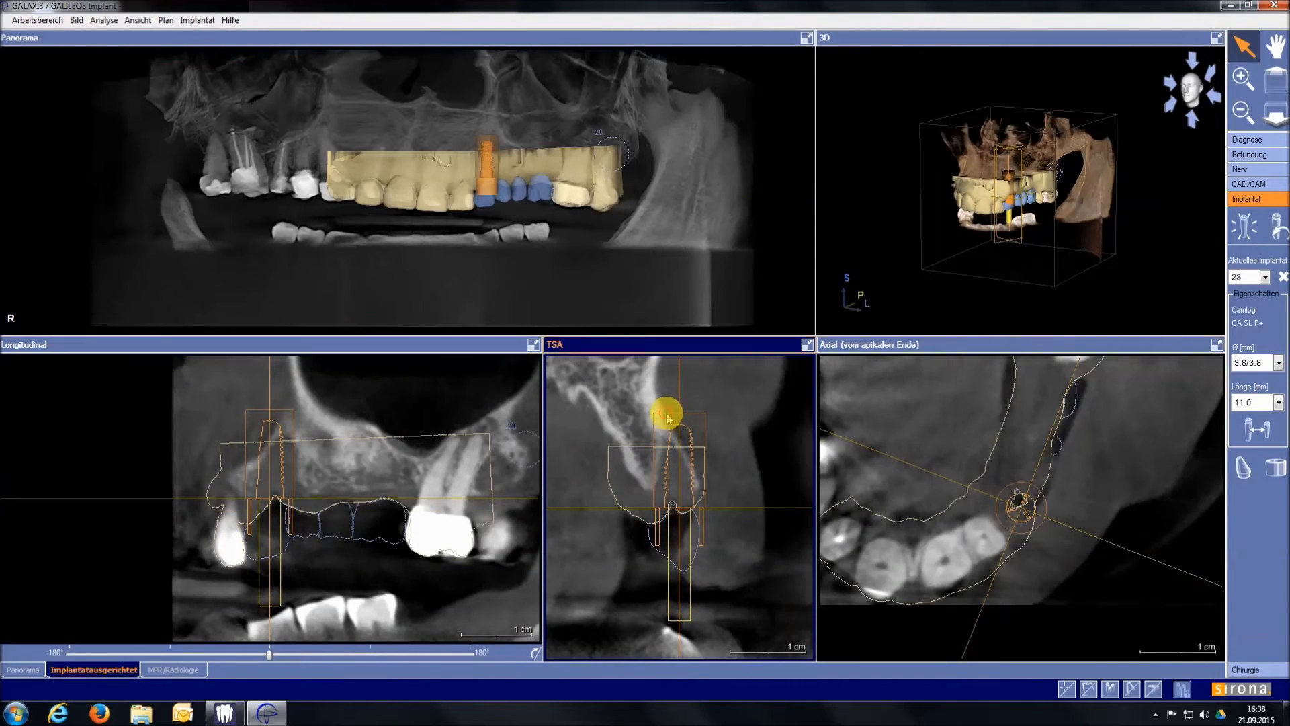
mouse_move(677, 406)
mouse_down()
mouse_move(622, 409)
mouse_move(682, 511)
mouse_move(674, 392)
mouse_up()
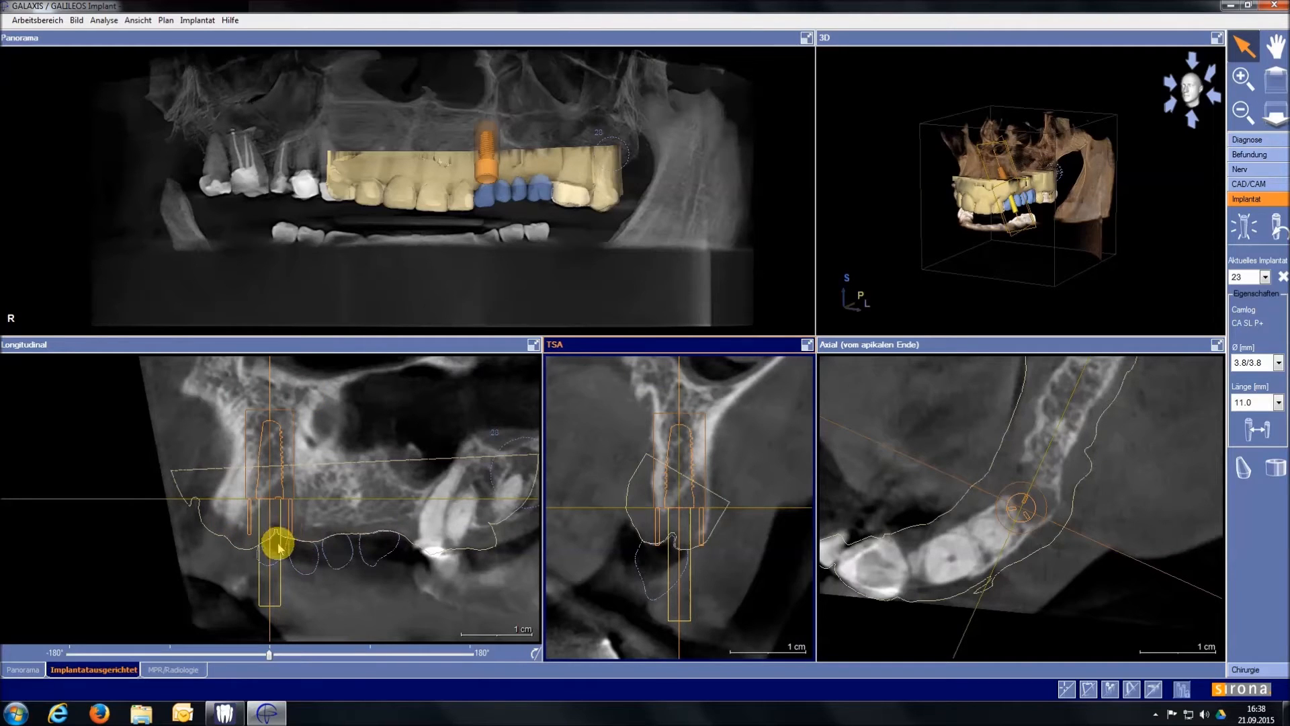
Step: Assign the 5.5/4.5 Drill Key S sleeve to implant 23 and set its position to D1 4.9 mm and D2 20.9 mm
click(1276, 475)
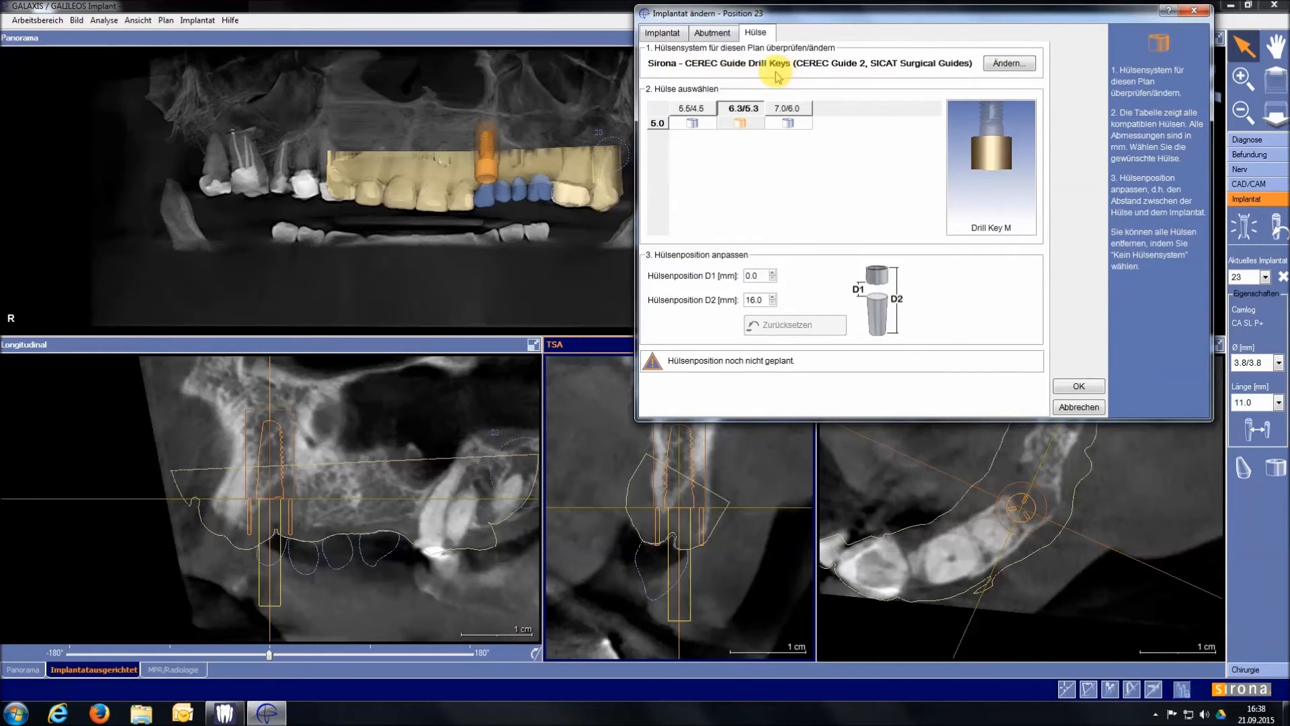
click(693, 123)
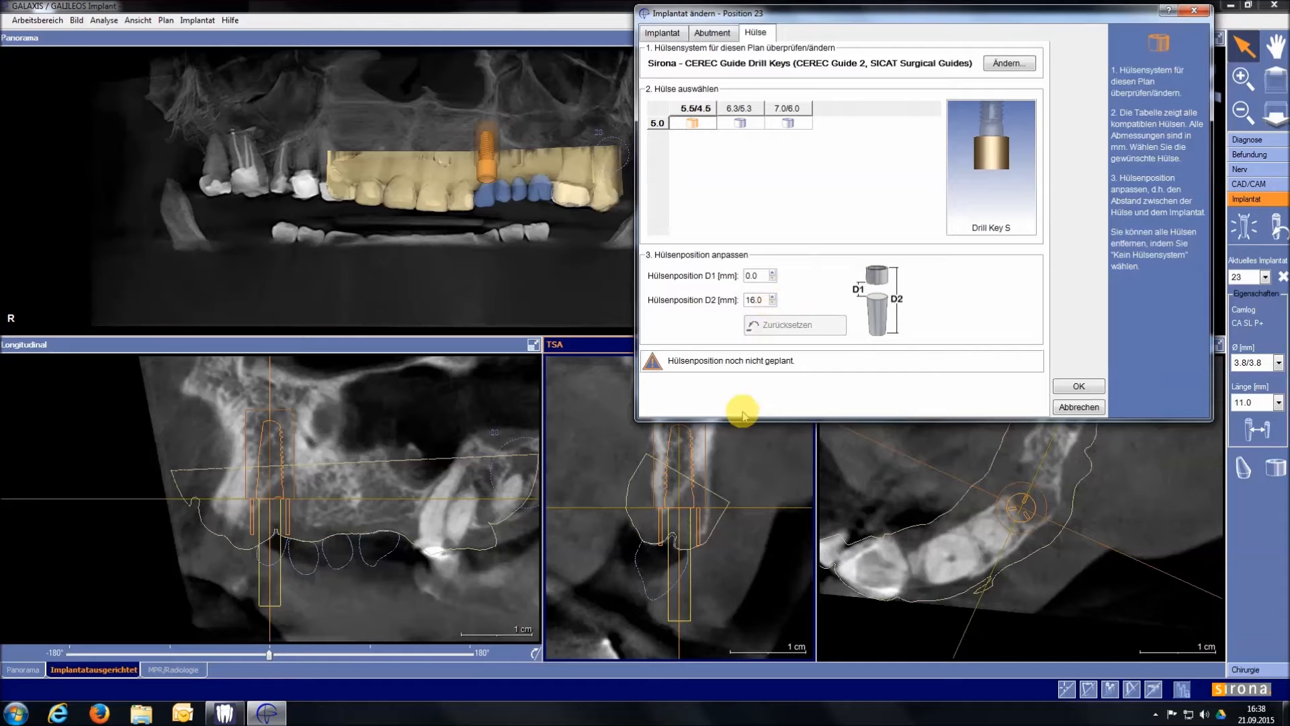
click(772, 297)
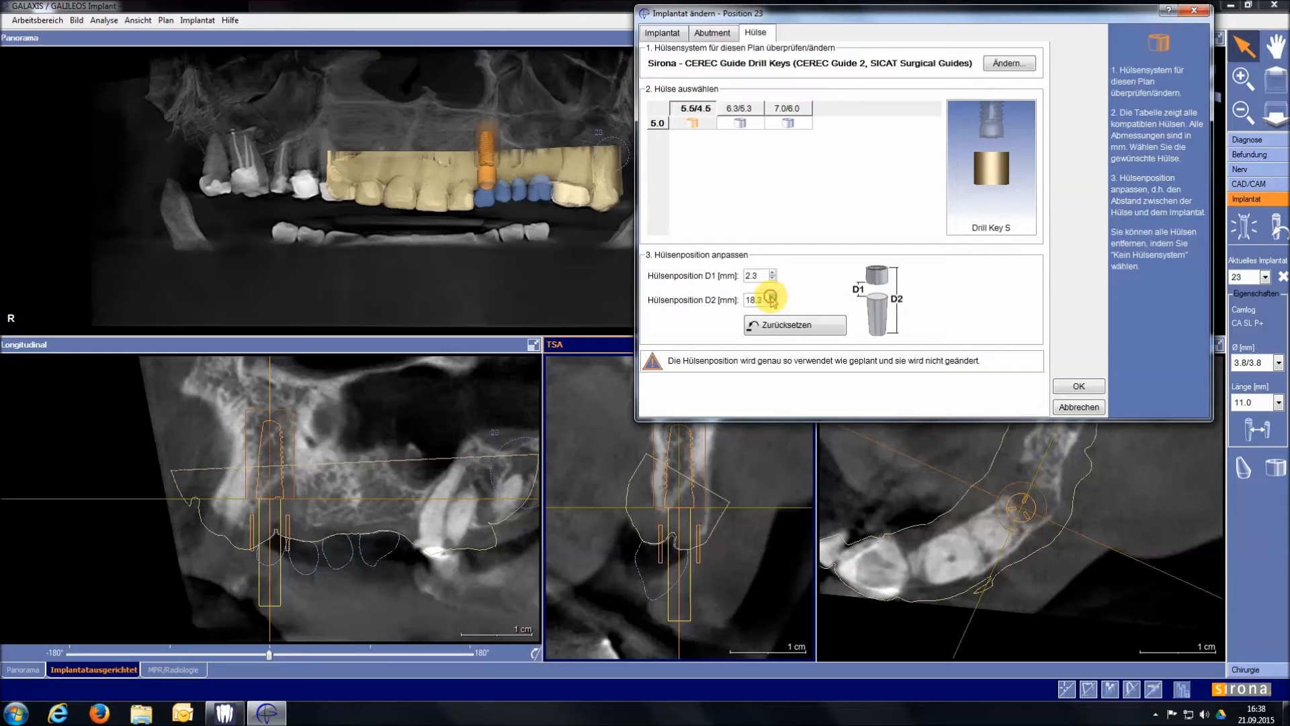
click(772, 297)
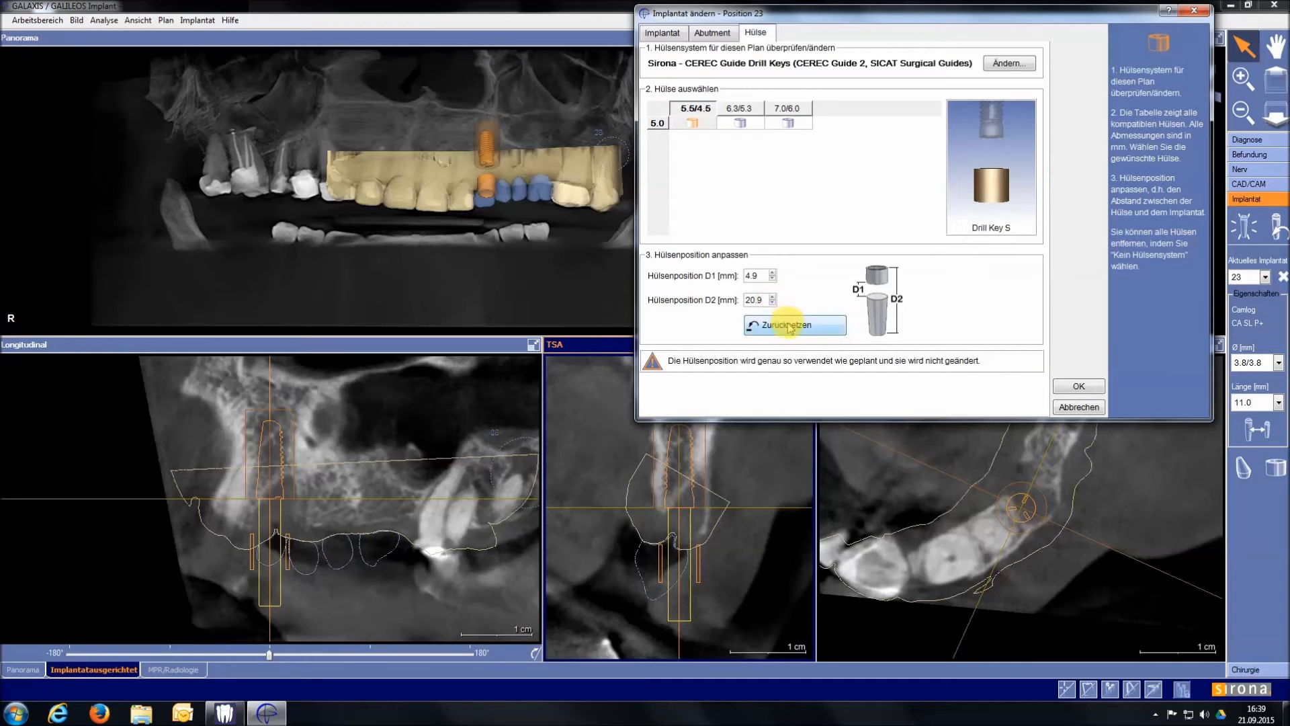
click(1074, 388)
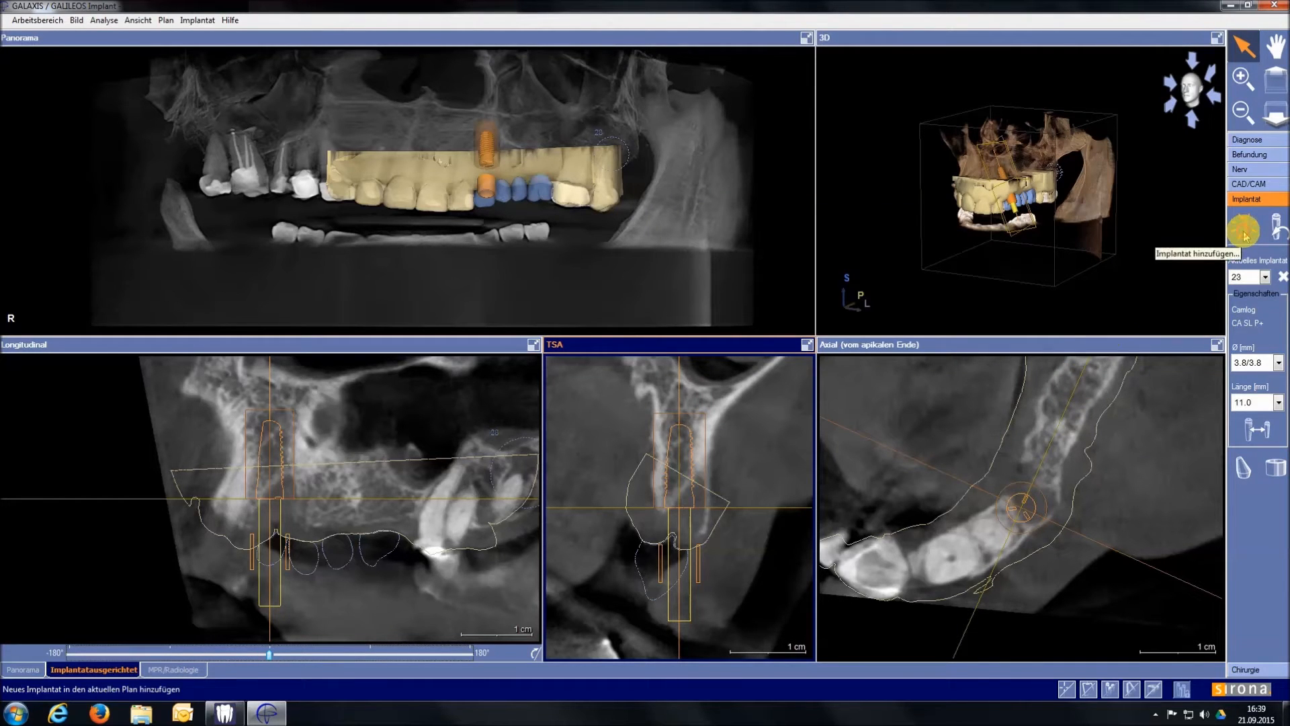
Step: Add a CAMLOG SCREW-LINE Promote plus implant, 4.3/4.3 mm diameter and 11.0 mm long, at position 26 and align it within the jawbone
click(1245, 230)
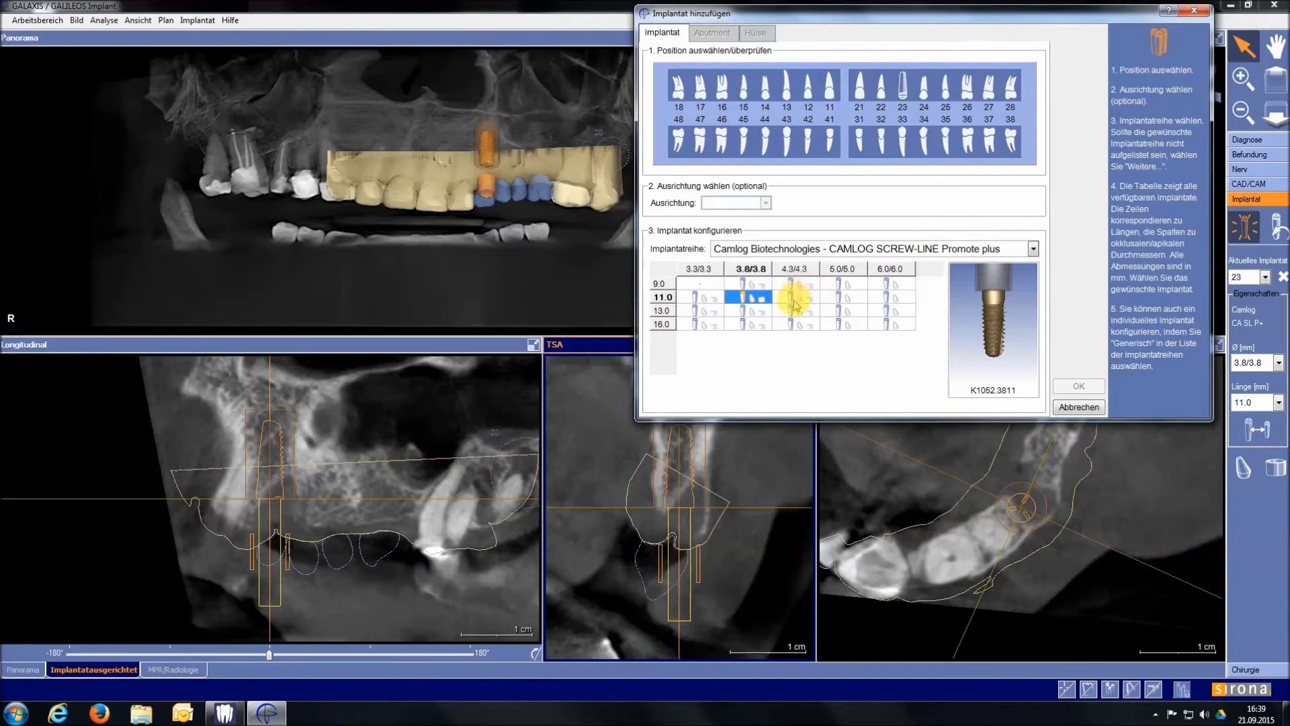
click(796, 296)
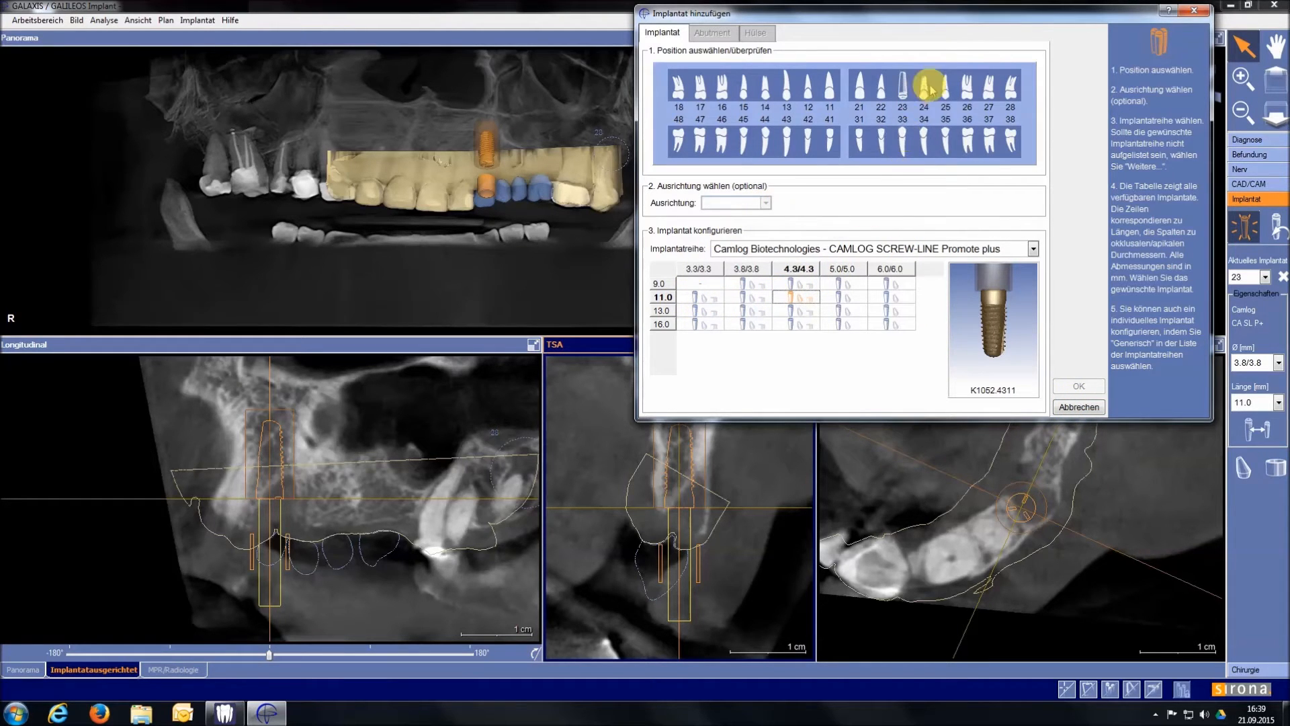
click(967, 90)
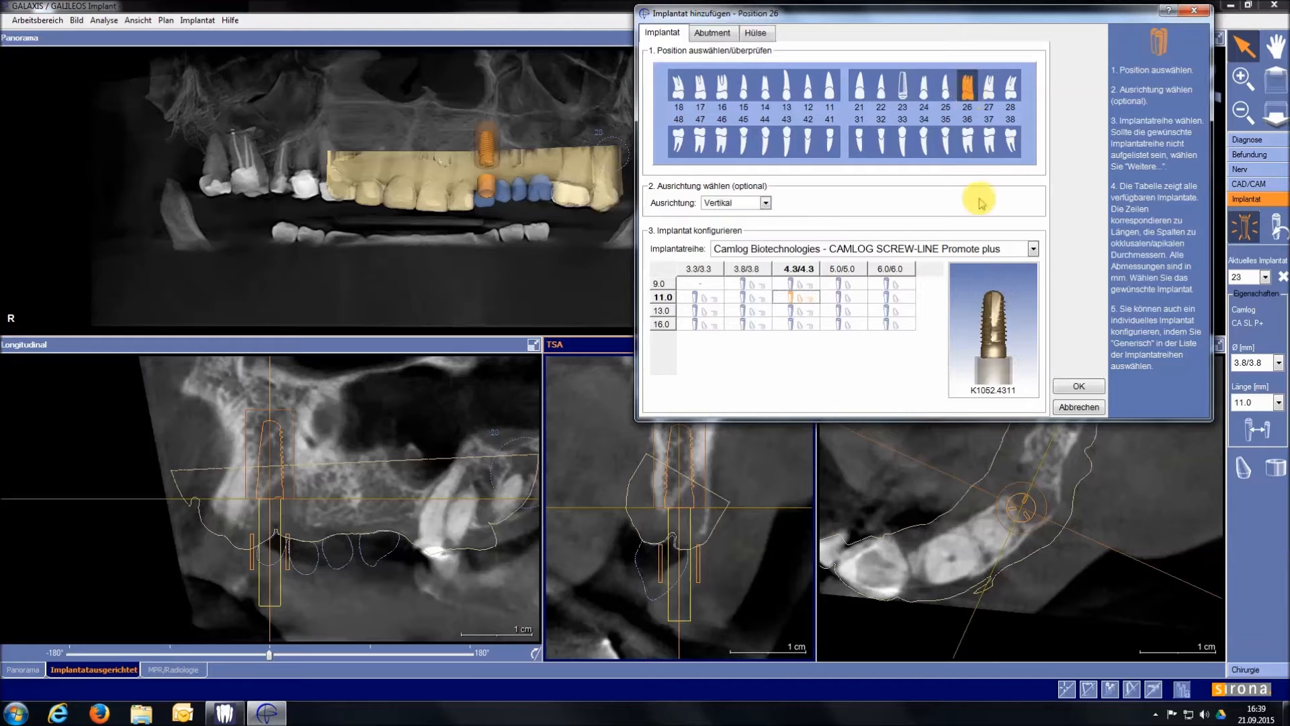
click(1078, 387)
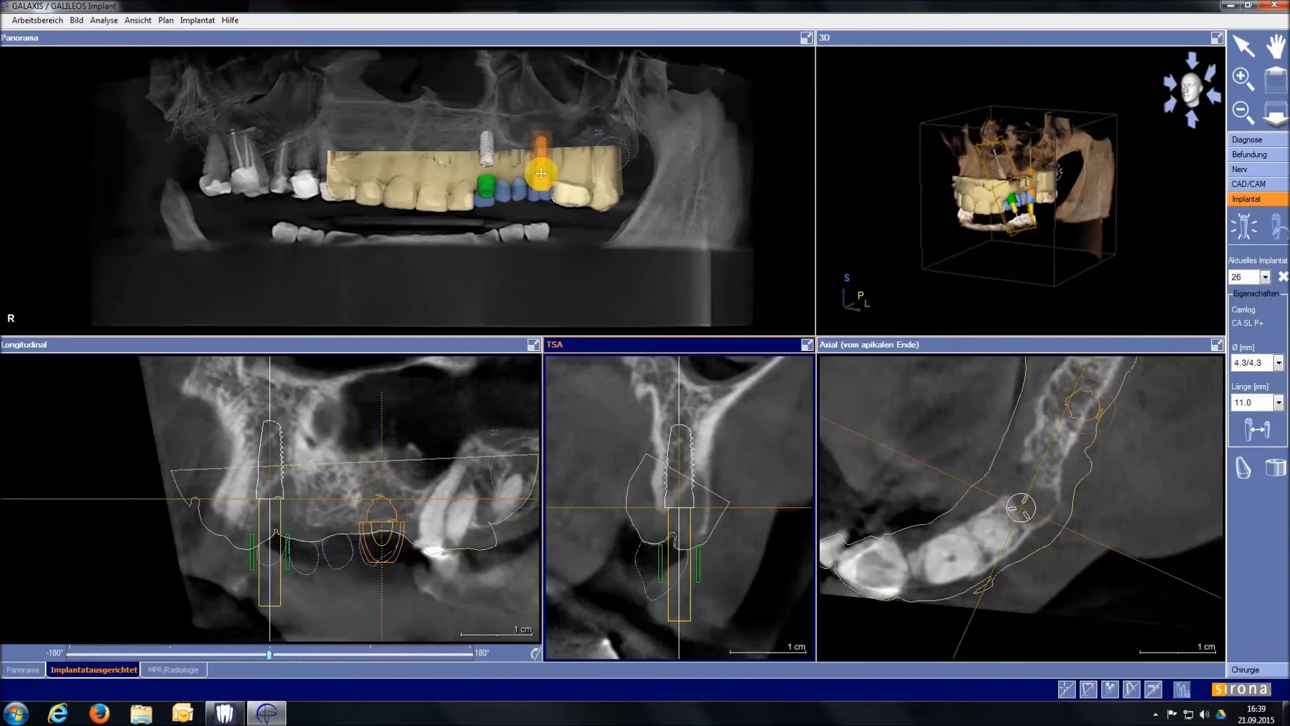
click(539, 176)
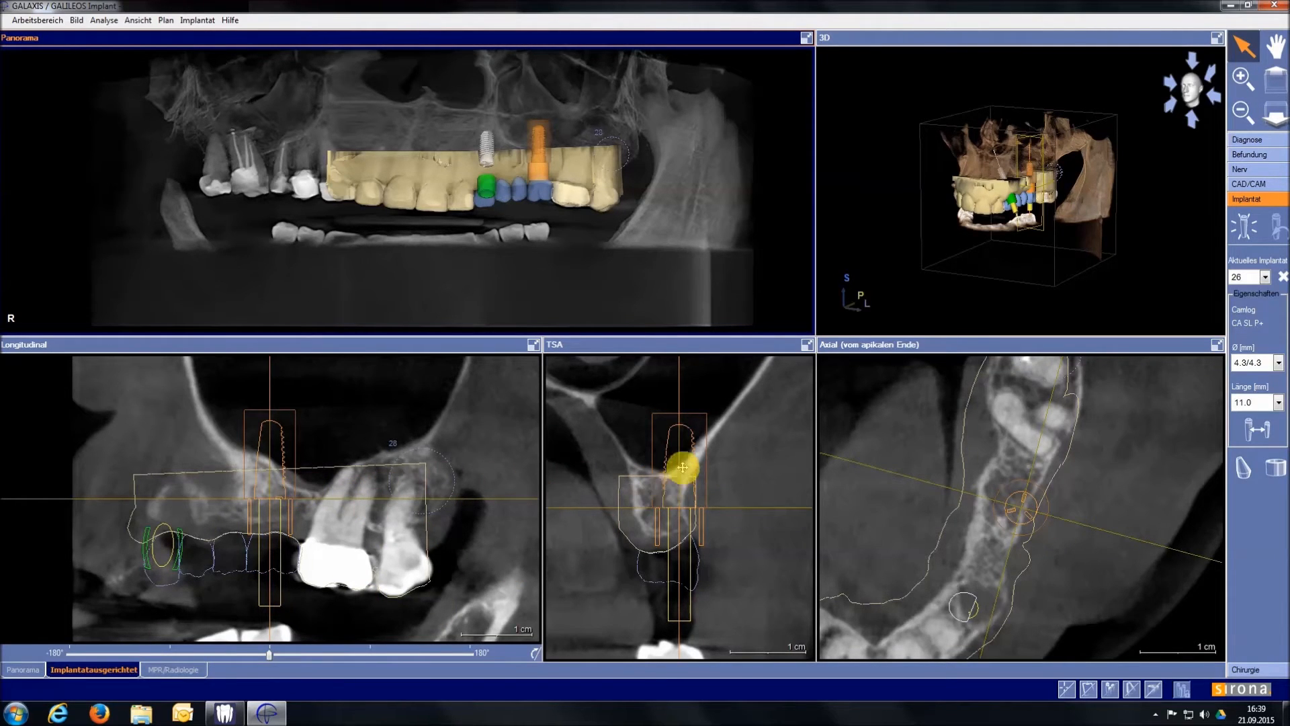
drag(678, 447, 662, 477)
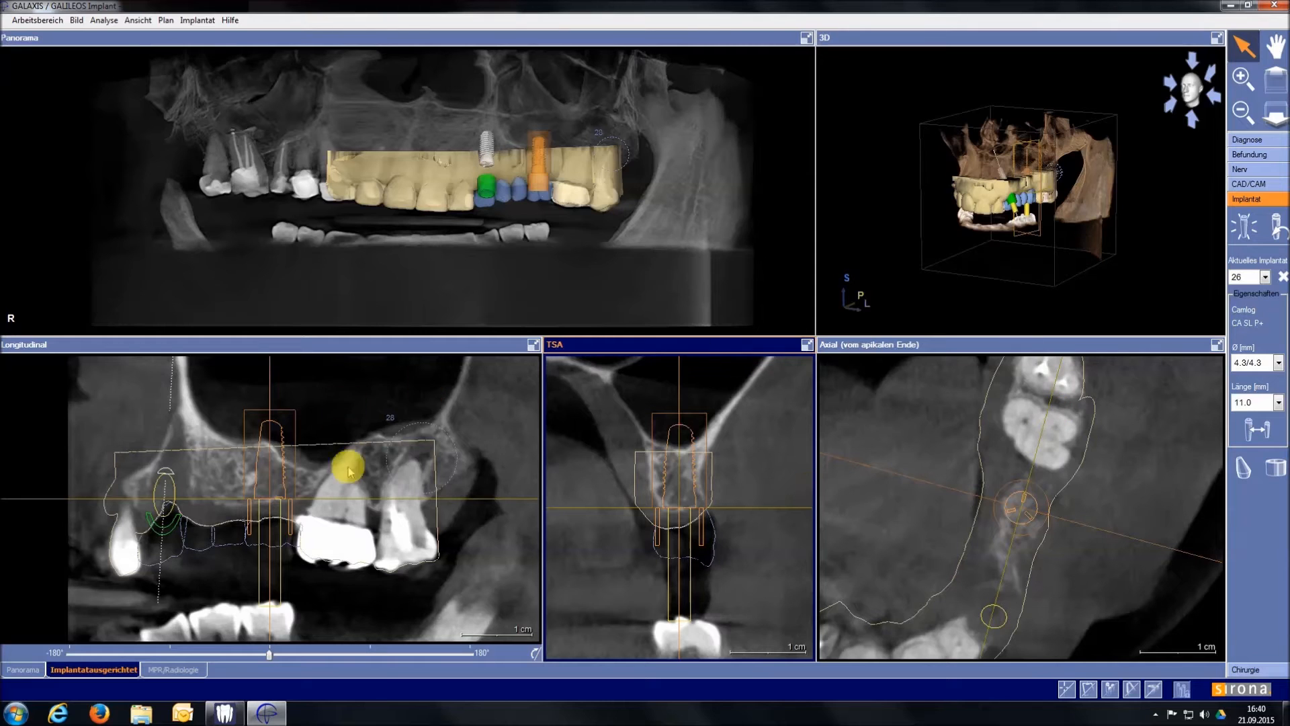
Step: Assign the 5.5/4.5 Drill Key S sleeve to implant 26 and set its position to D1 2.3 mm and D2 18.3 mm
click(1279, 470)
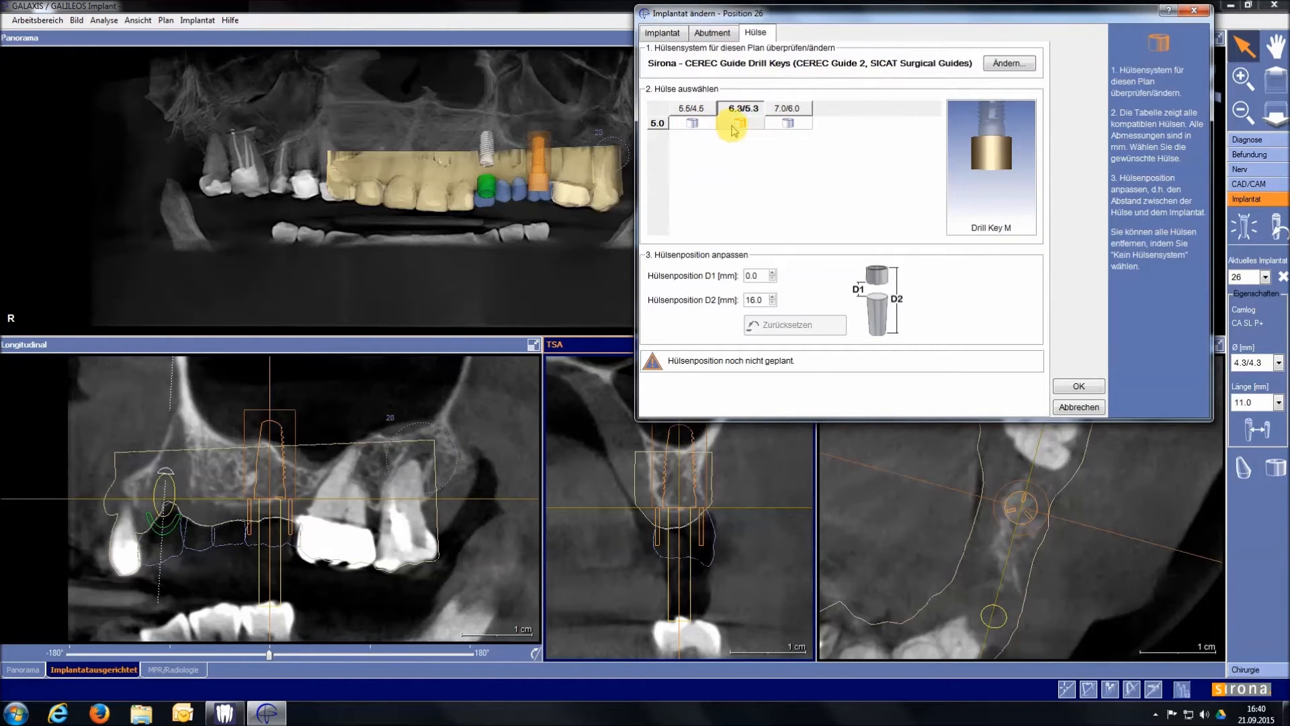
click(693, 123)
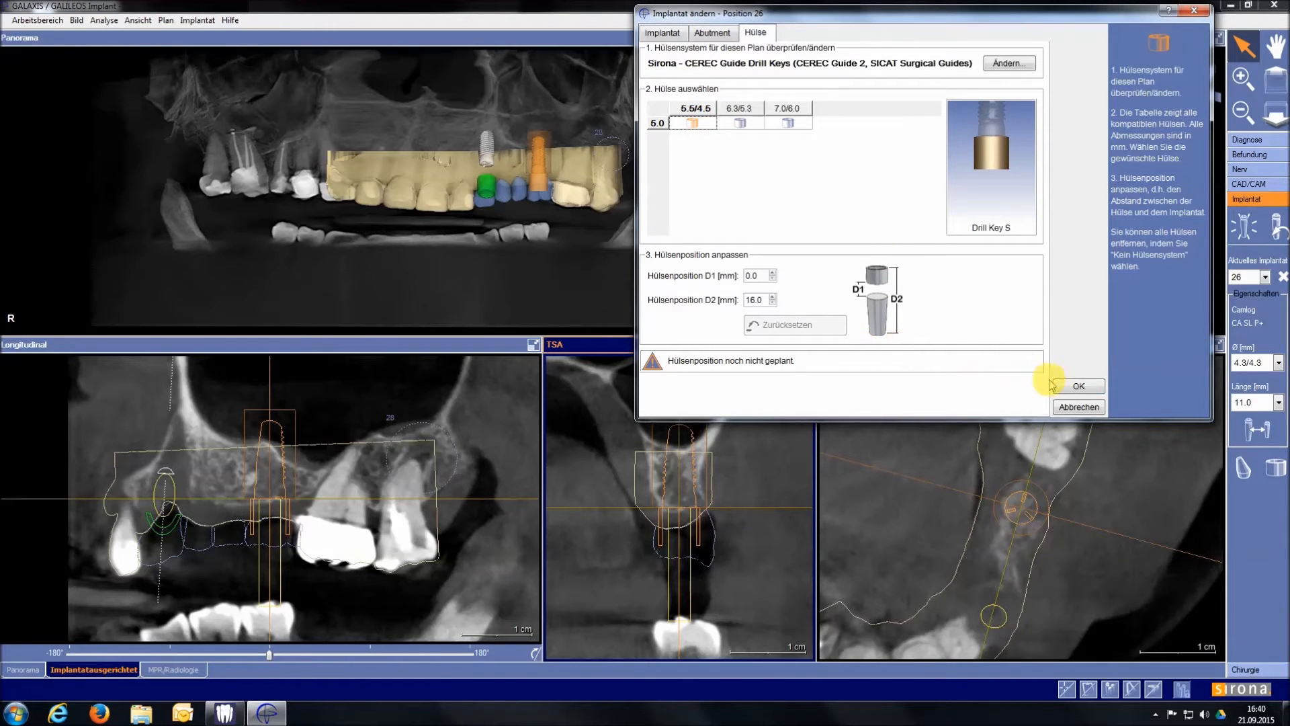
click(772, 296)
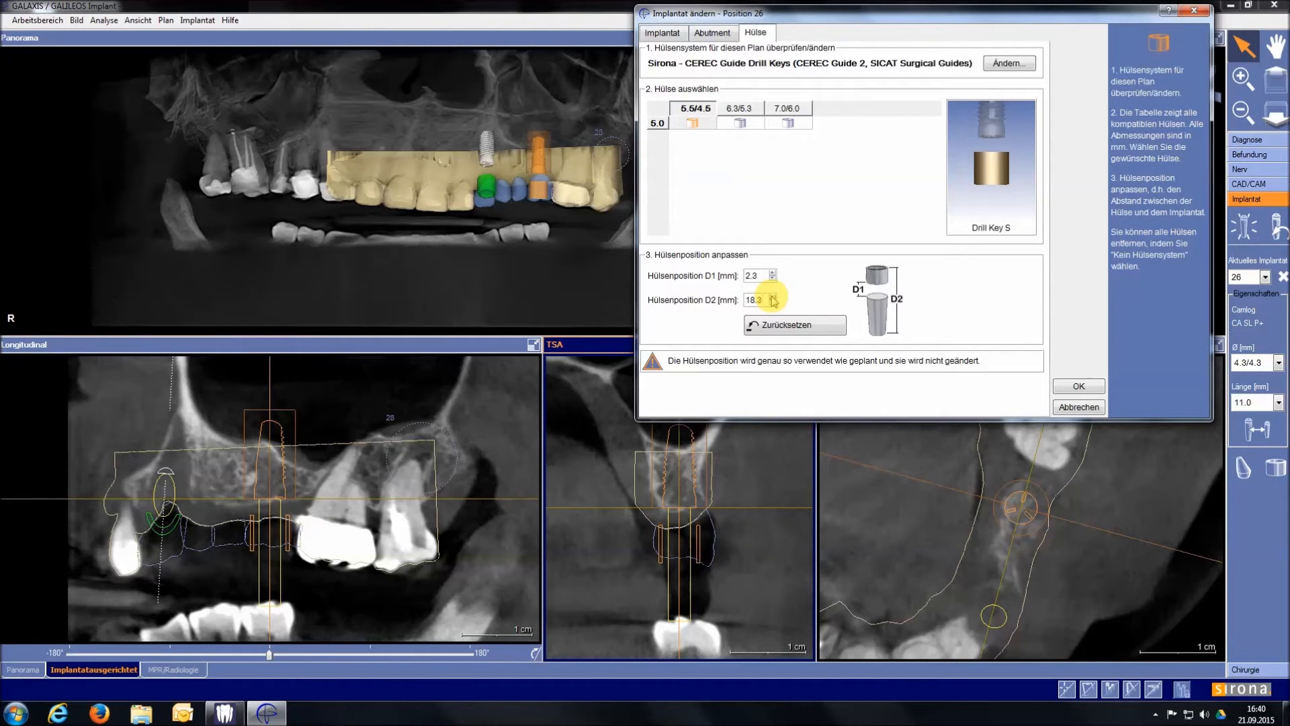
click(1078, 387)
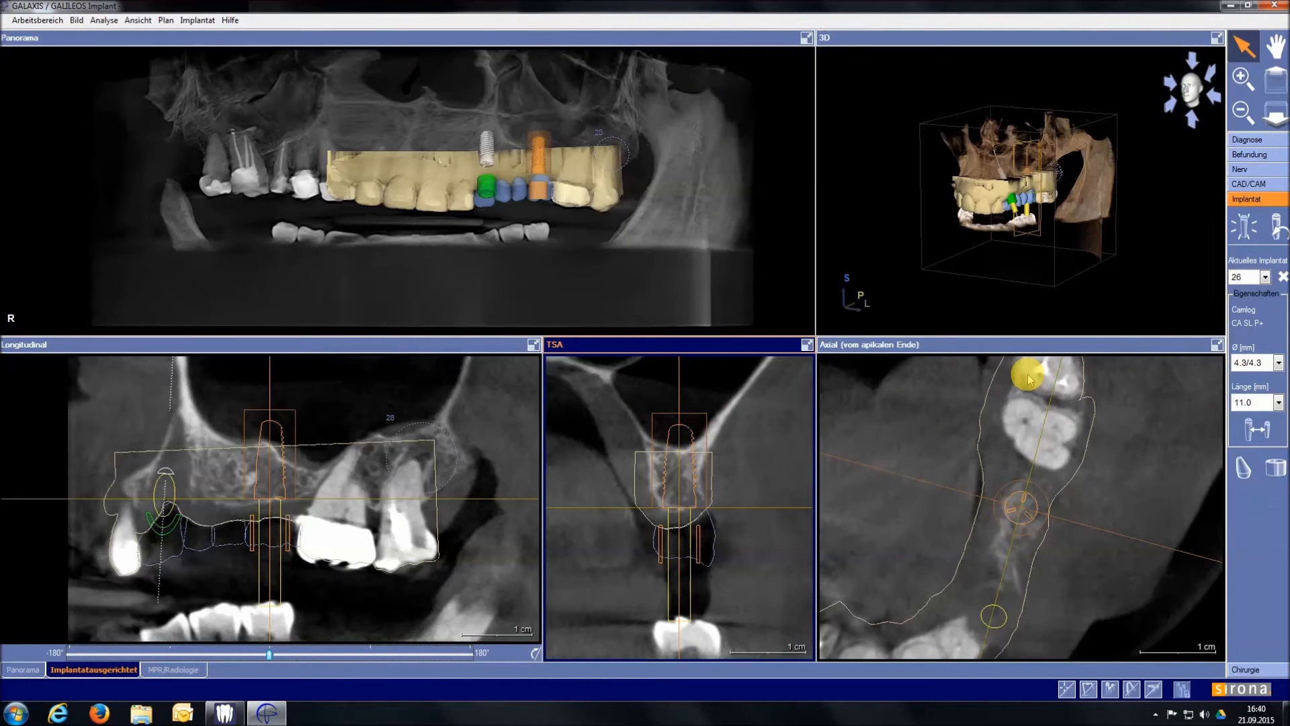
Step: Inspect the planned implants and sleeves at positions 23 and 26 up close in the 3D view
click(999, 219)
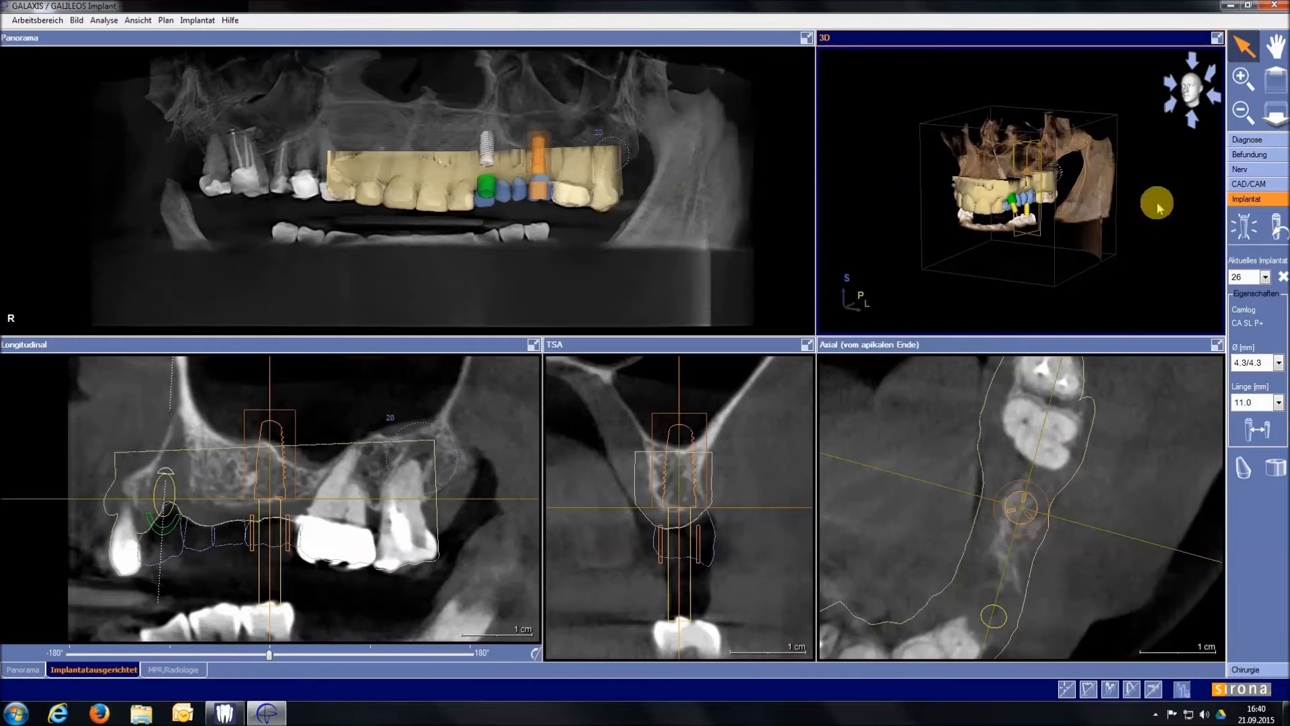
scroll(995, 231, up, 3)
scroll(991, 233, up, 5)
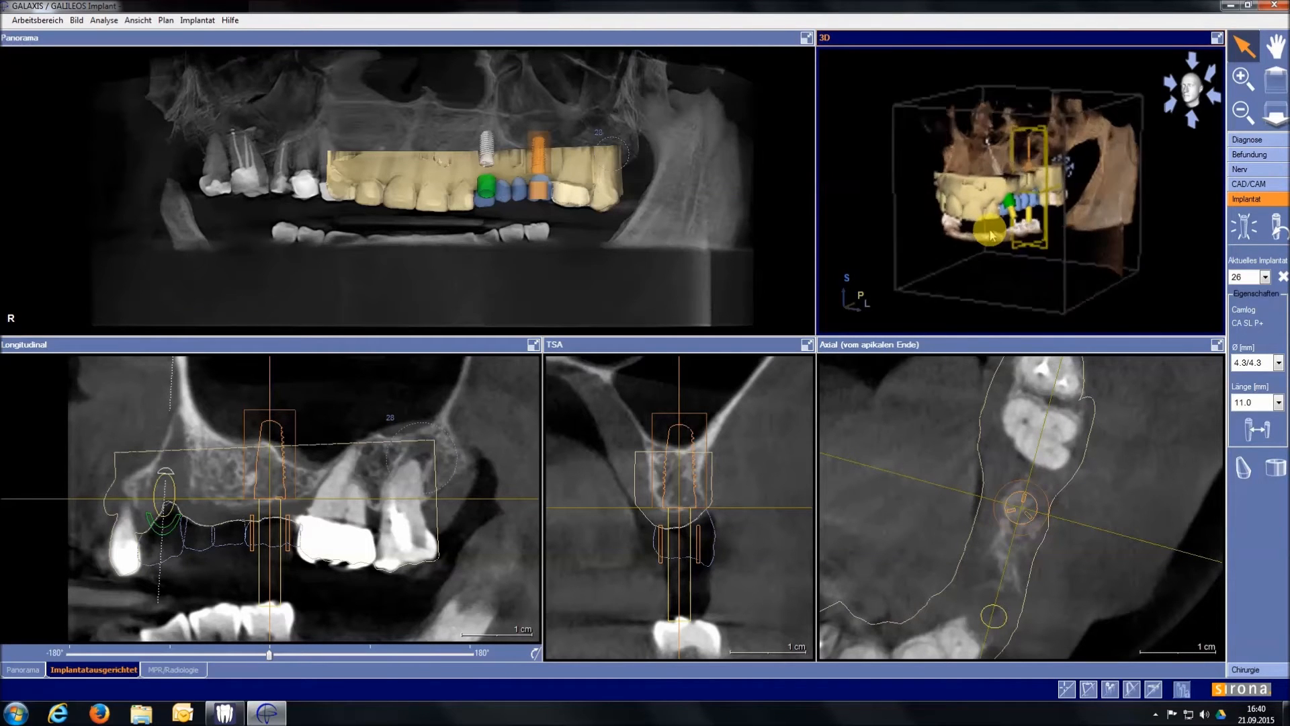
scroll(992, 235, up, 3)
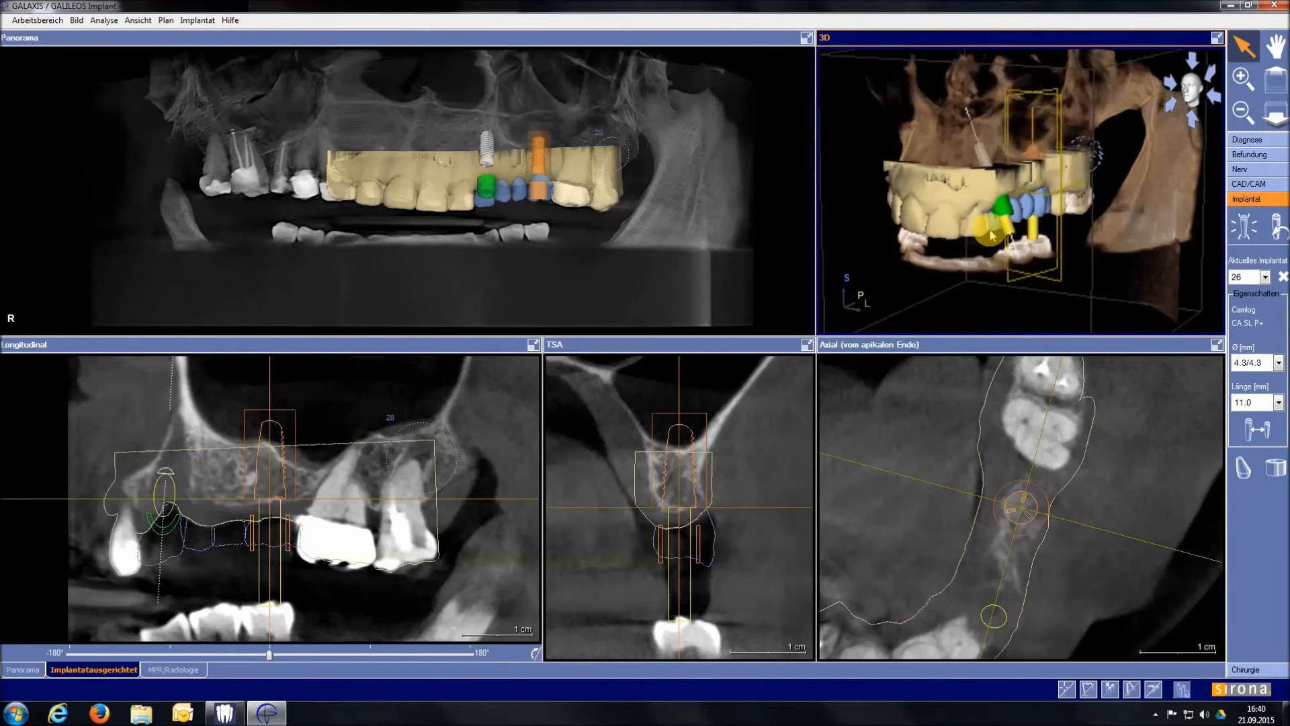
Step: Select implant 23 and tilt its apical end slightly in the cross-sectional slice to correct its axis relative to the bridge
drag(1021, 255, 965, 168)
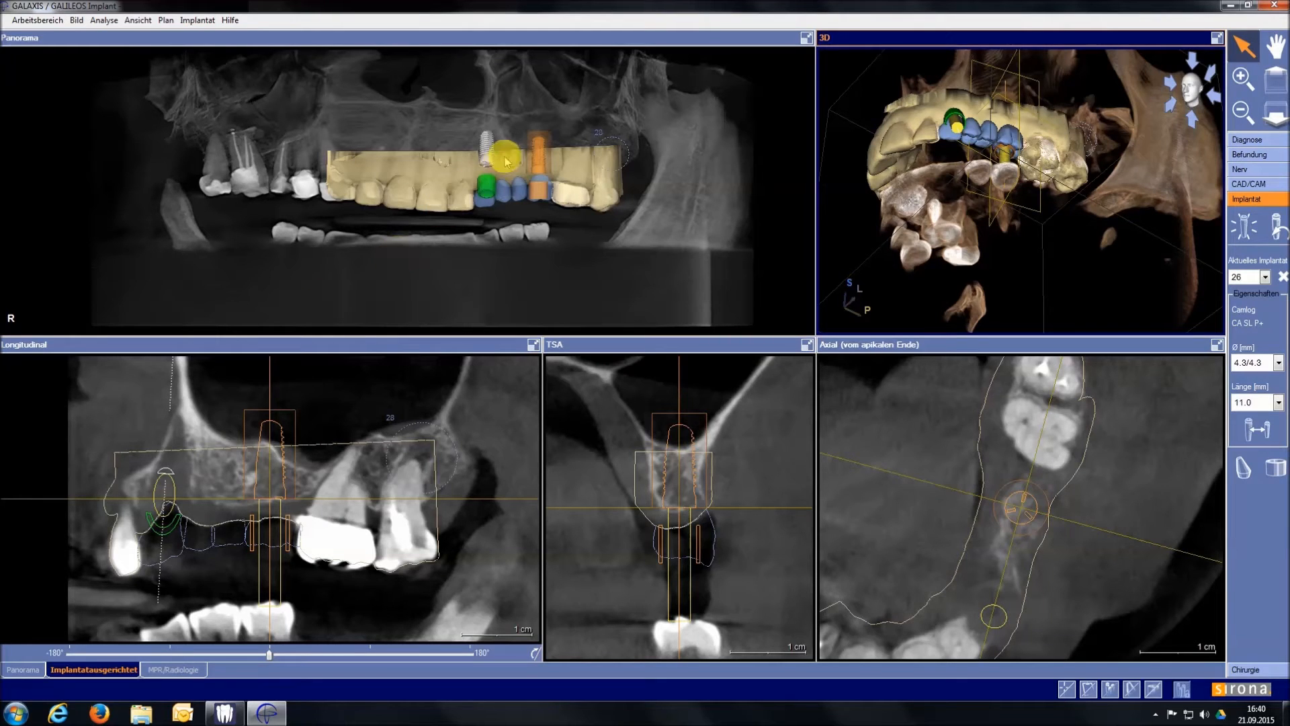
click(483, 158)
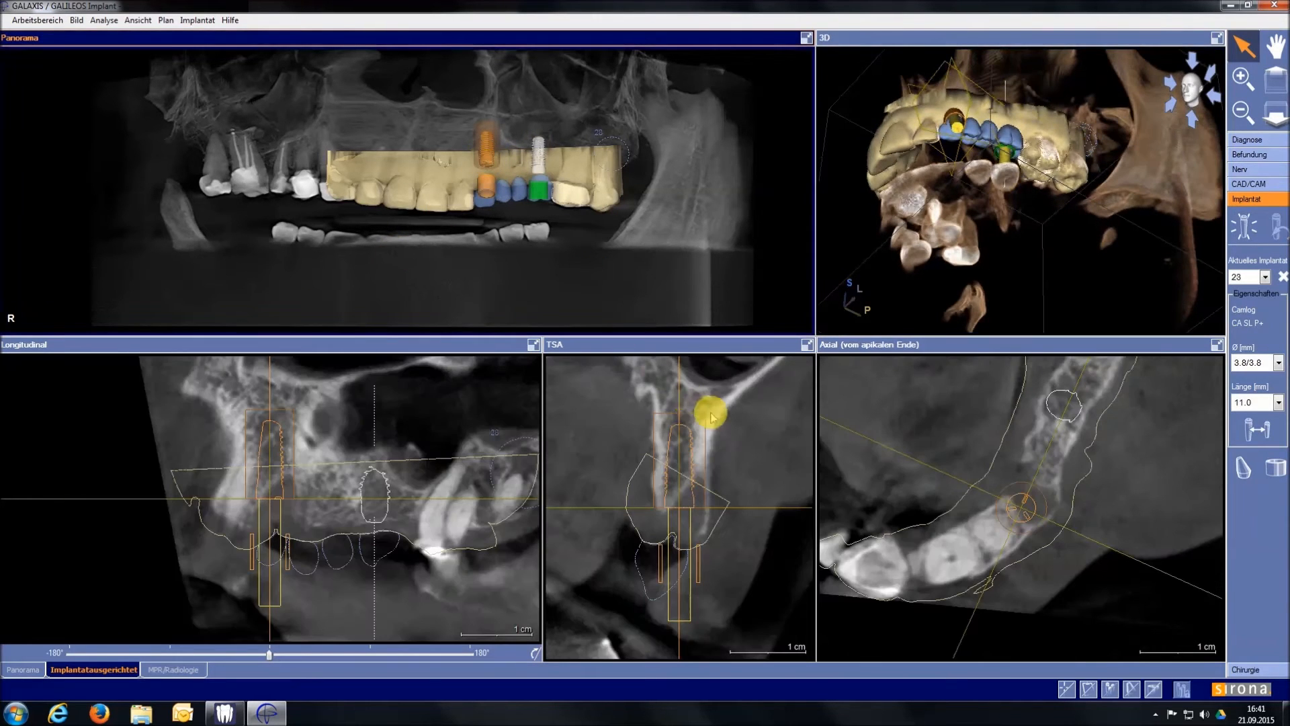
mouse_move(677, 402)
mouse_down()
mouse_move(701, 399)
mouse_move(688, 399)
mouse_up()
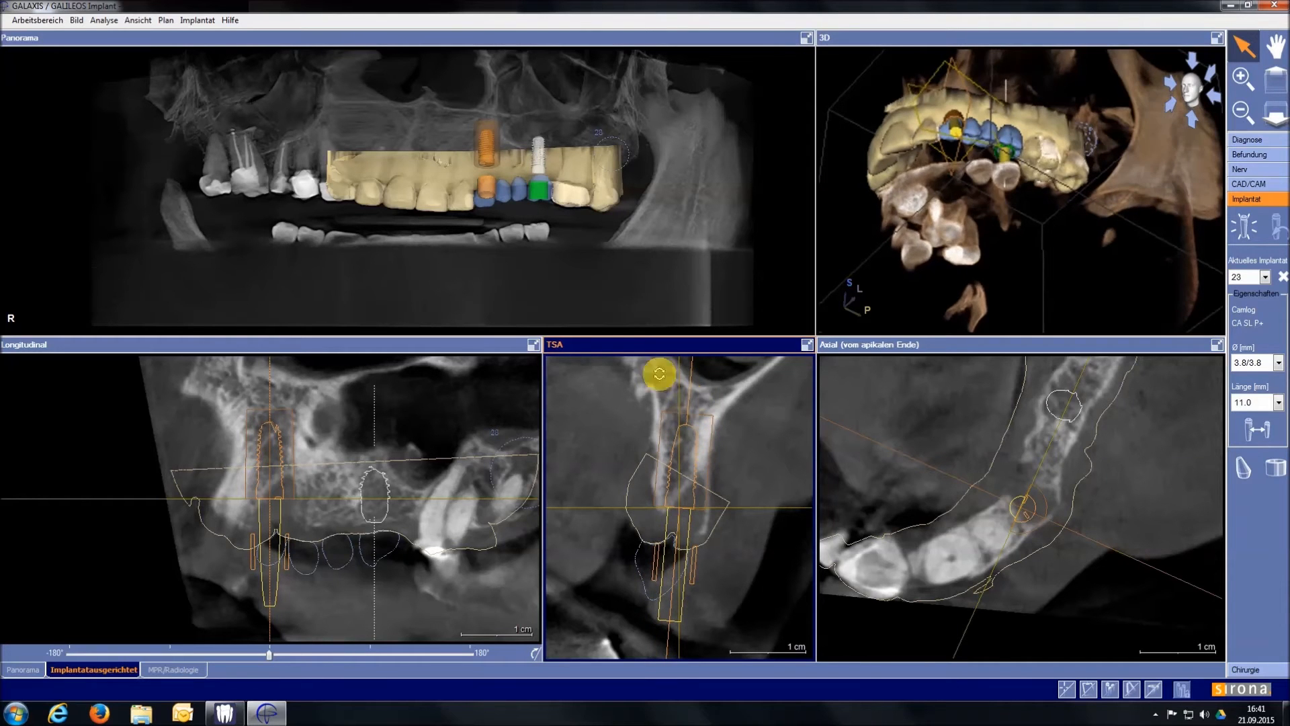
Step: Select implant 26 and tilt its apical end slightly in the cross-sectional slice to adjust its axis
click(543, 167)
click(669, 410)
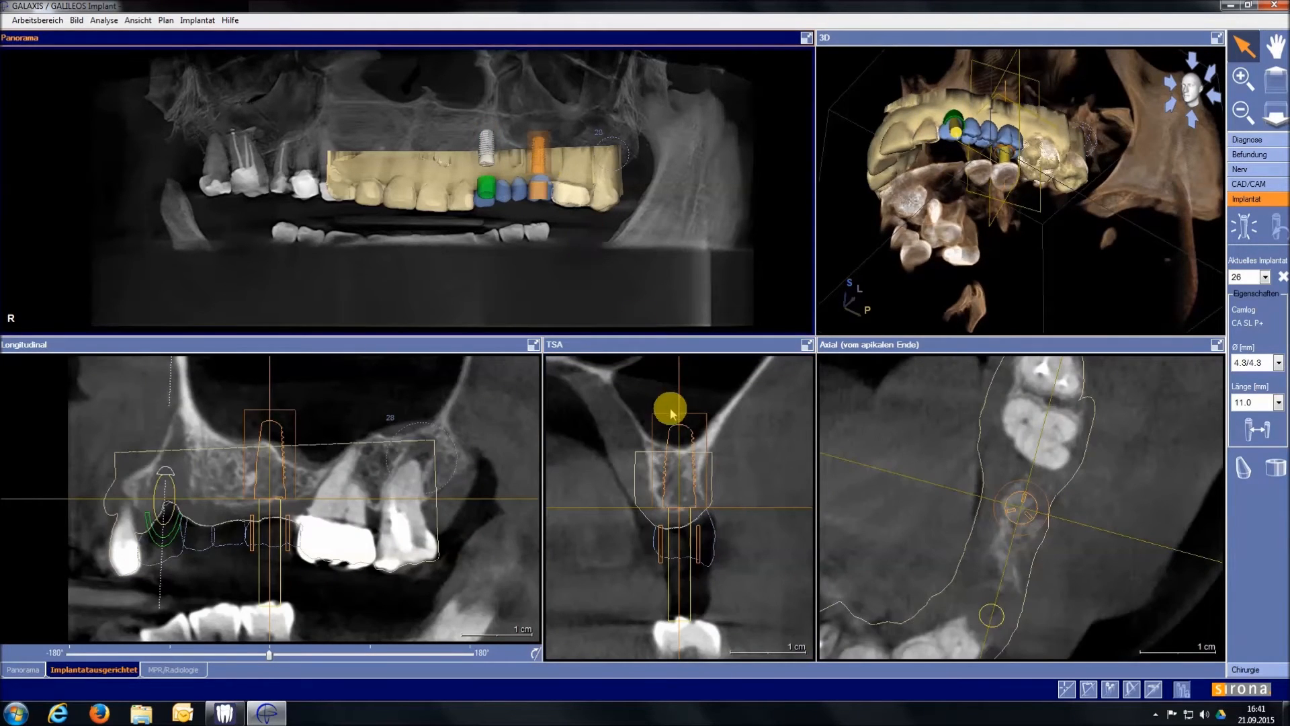
drag(678, 409, 662, 407)
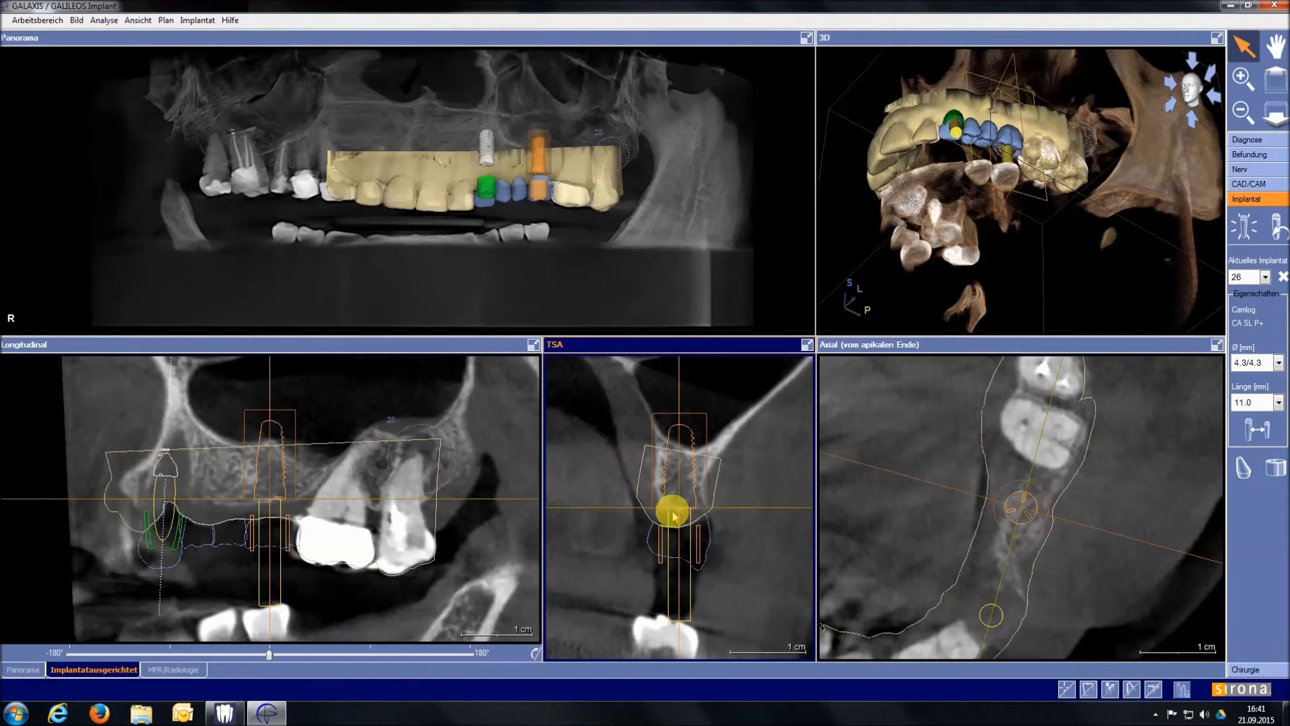
Step: Refine the angulation and height of implant 23 in the cross-sectional slice so it stays within the bone
click(484, 159)
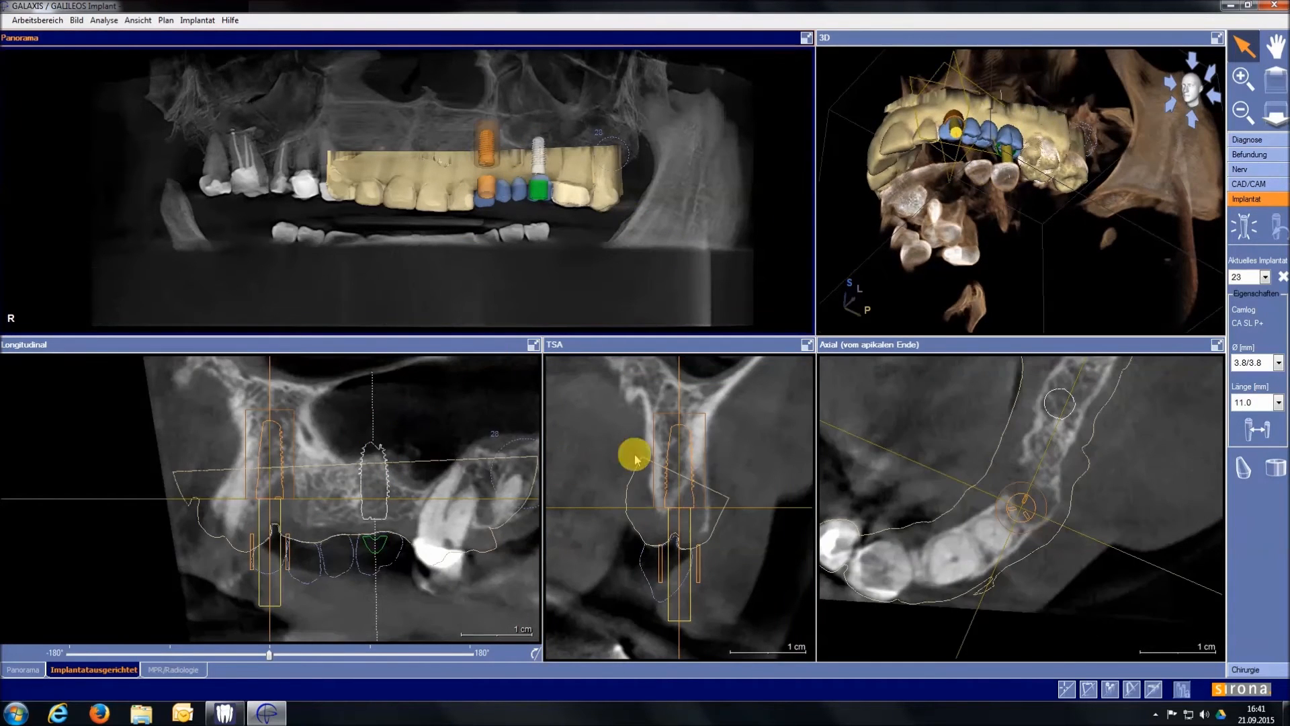
drag(680, 419, 671, 420)
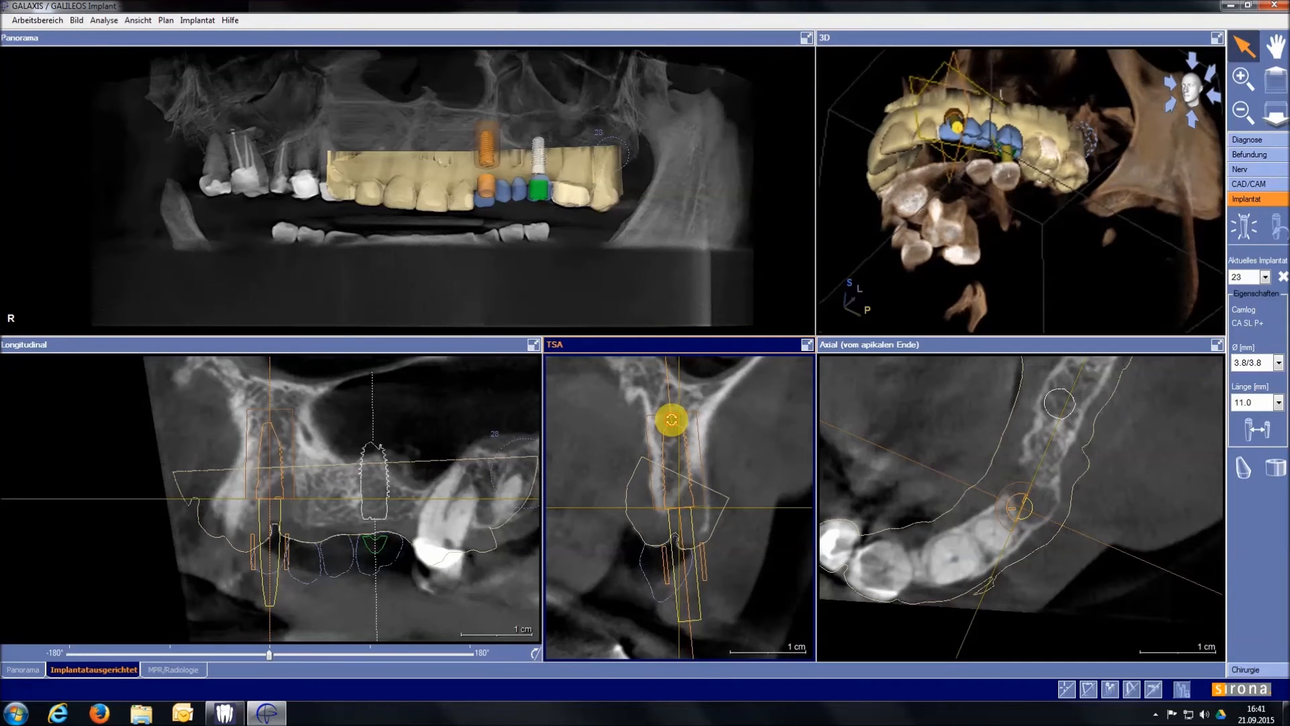
drag(671, 419, 675, 431)
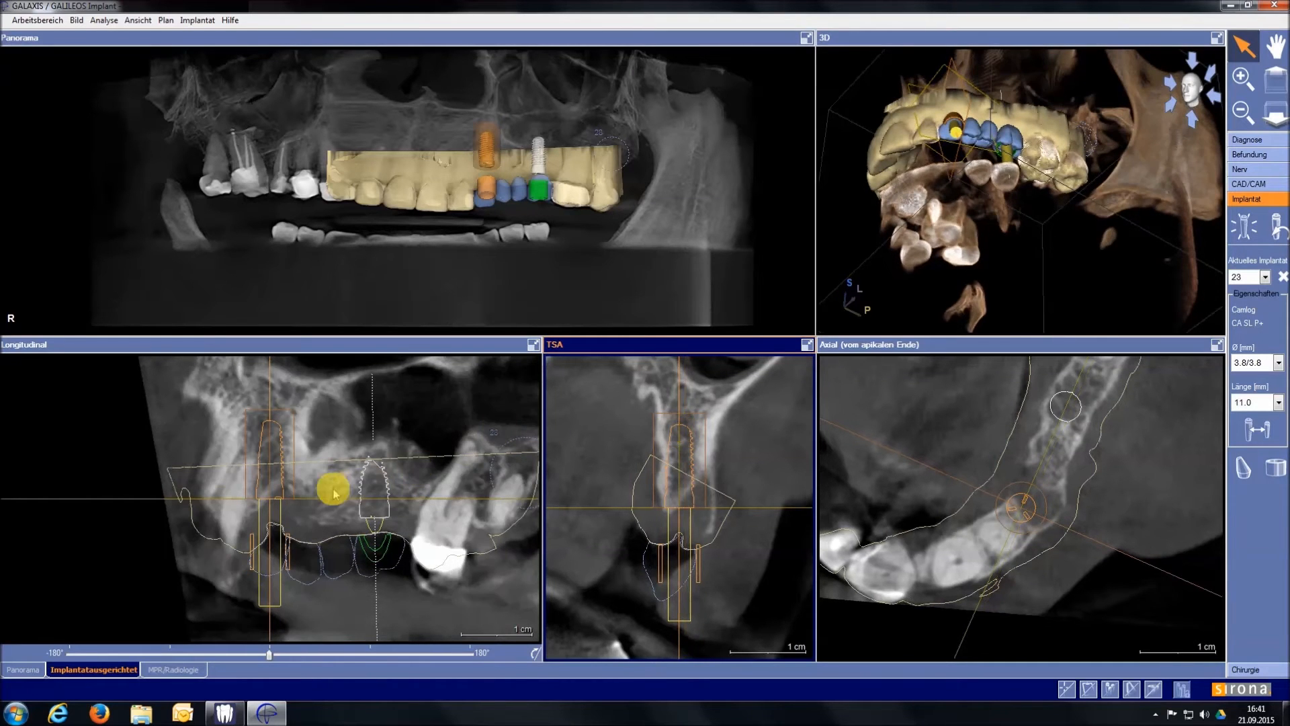
Step: Check the drilling axes from the occlusal side in 3D and fine-tune the position of implant 26 in the cross-sectional slice
drag(963, 209, 1035, 192)
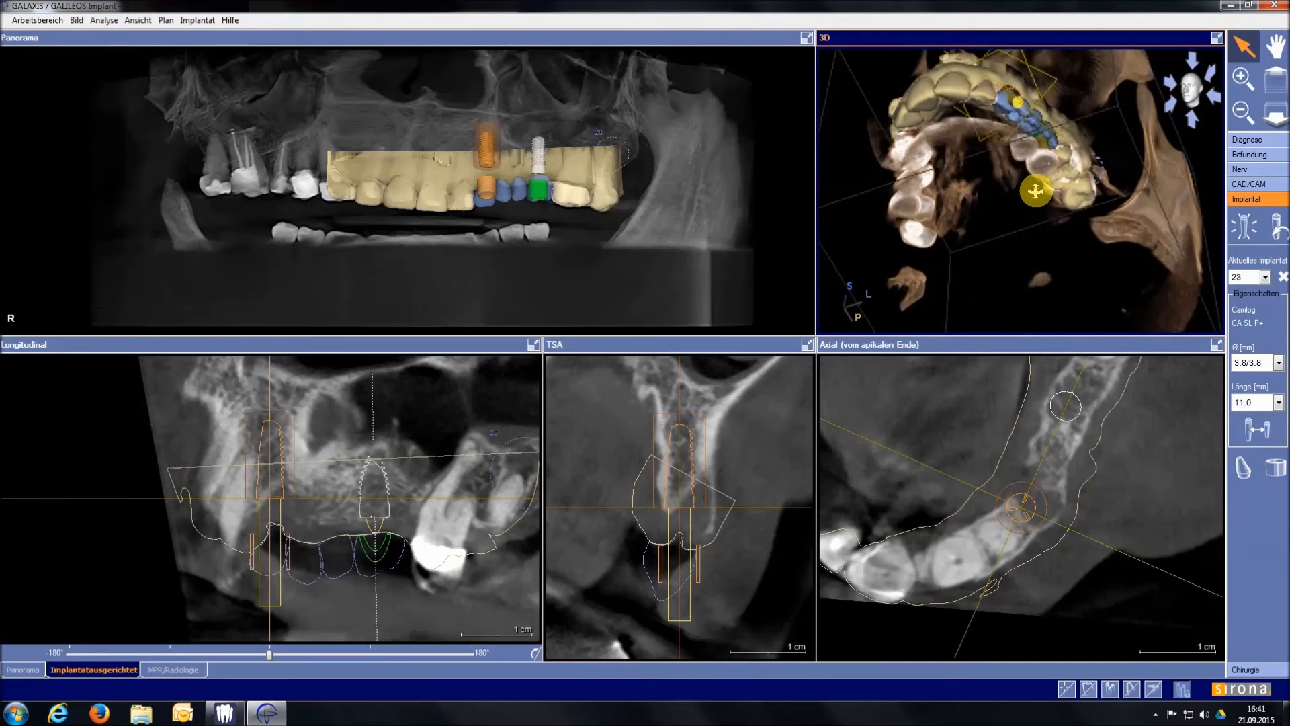
click(540, 166)
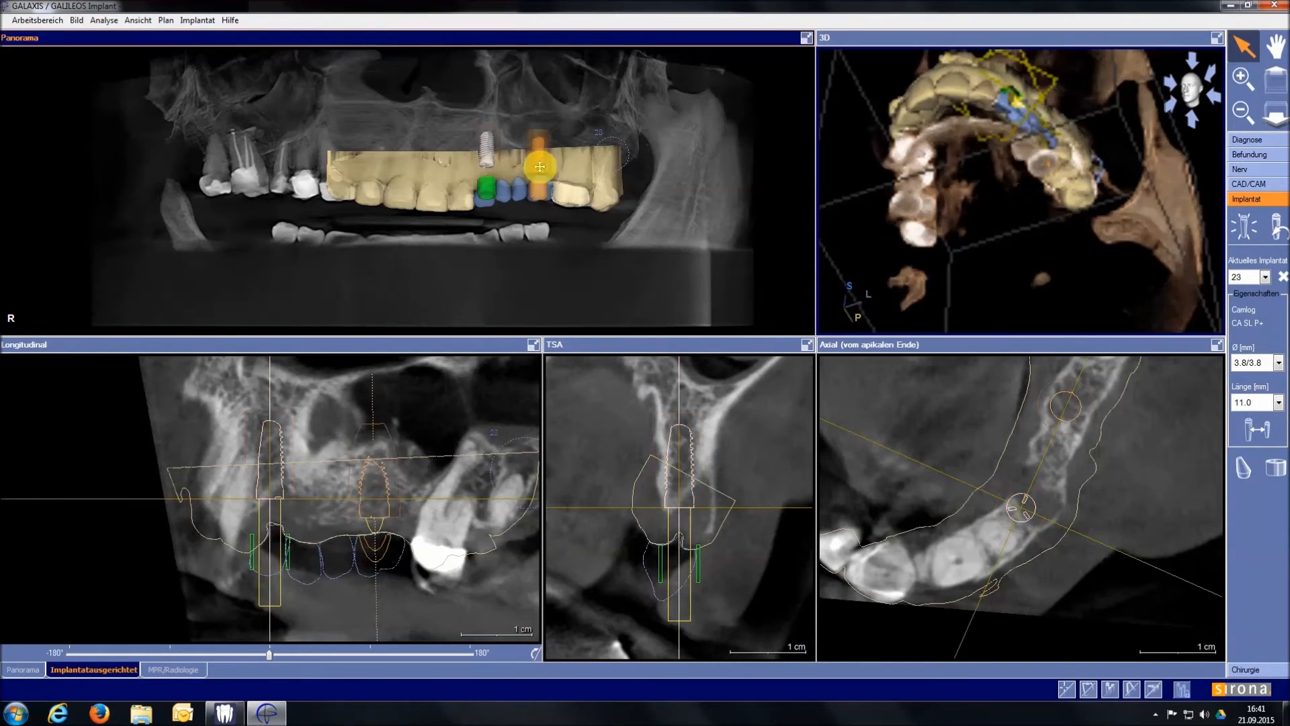
drag(677, 405, 683, 438)
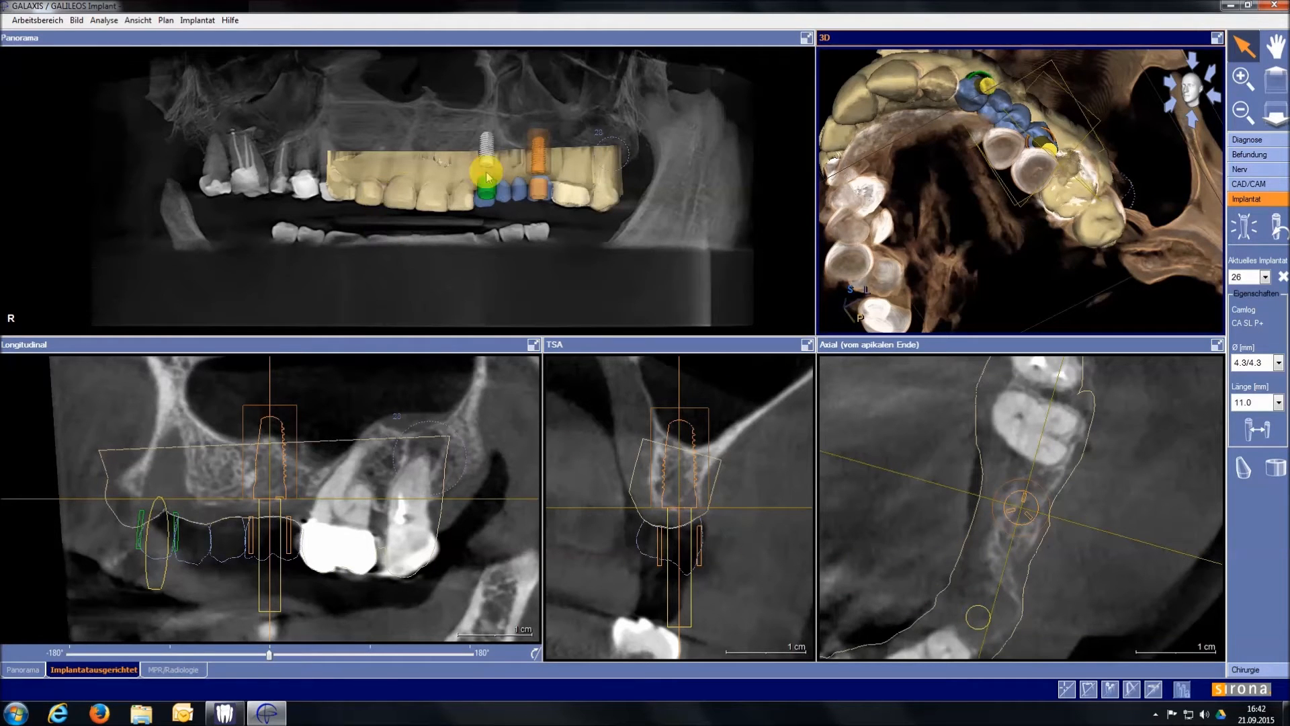
Step: Reposition implant 23 in the axial slice, then tilt it and shift it apically in the cross-sectional slice
click(536, 178)
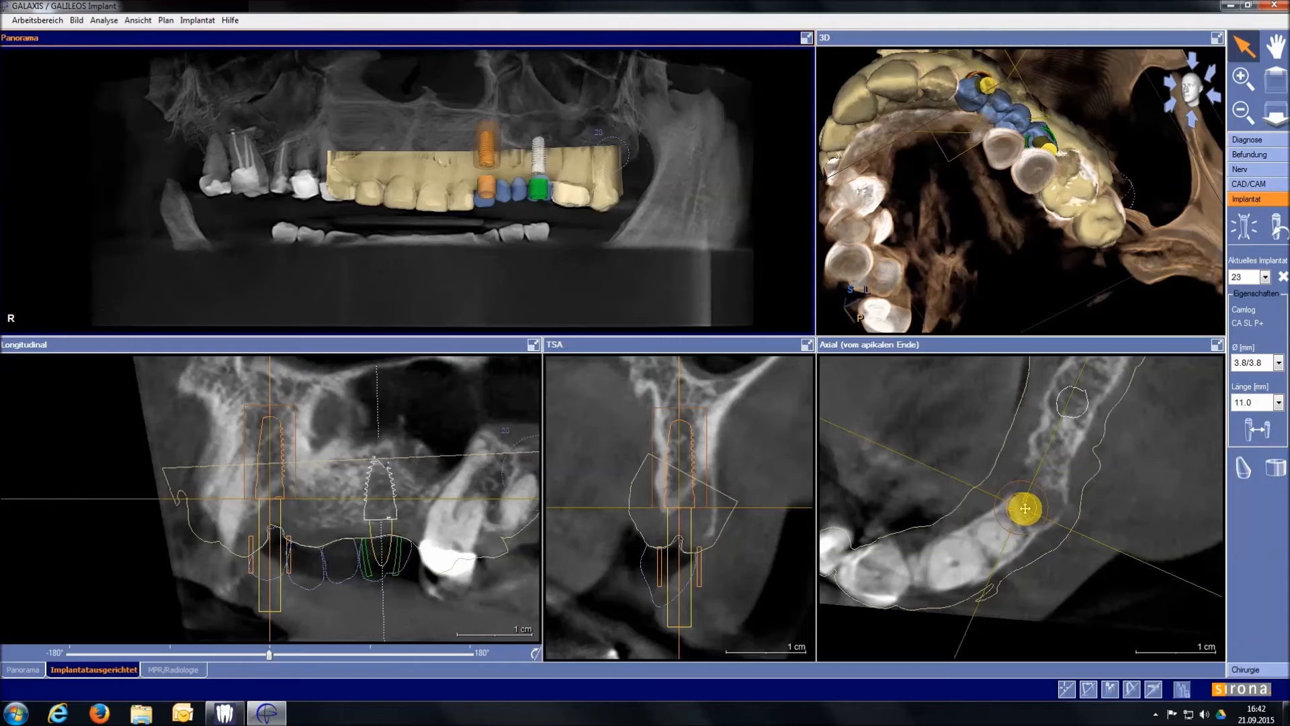
mouse_move(1025, 508)
mouse_down()
mouse_move(1025, 492)
mouse_move(1021, 505)
mouse_up()
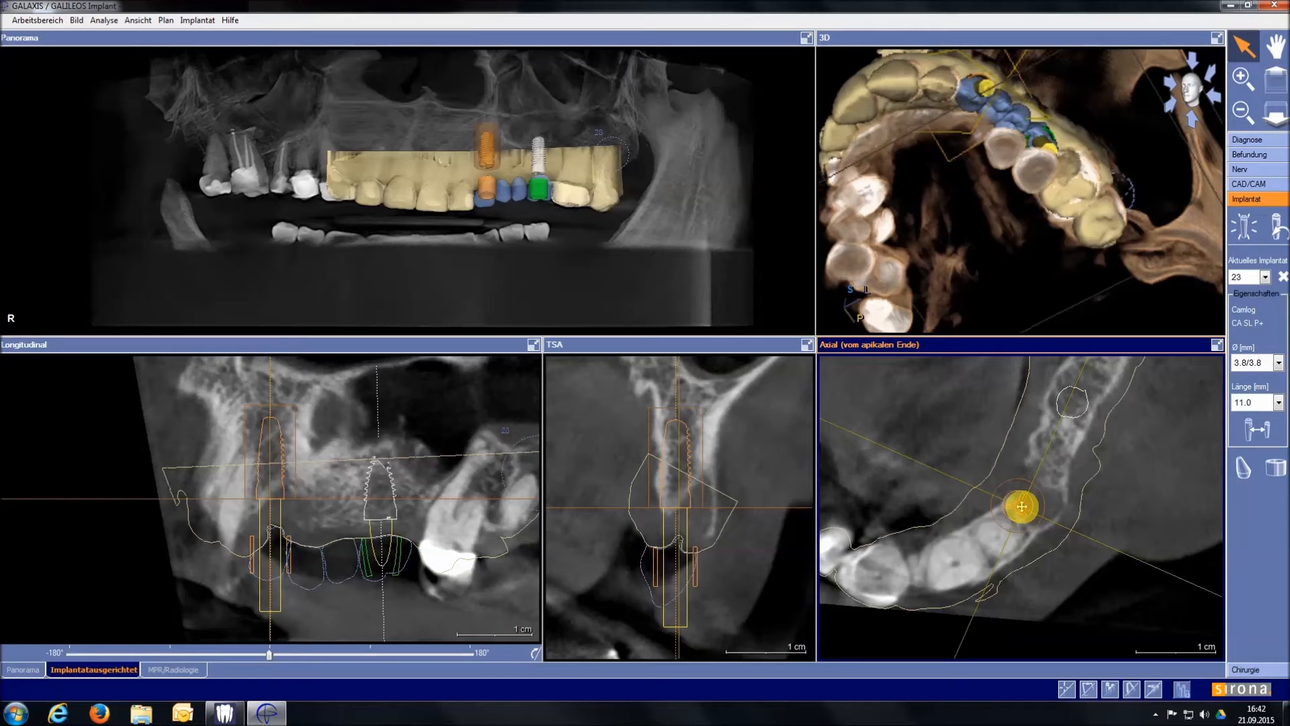
drag(1021, 506, 1023, 505)
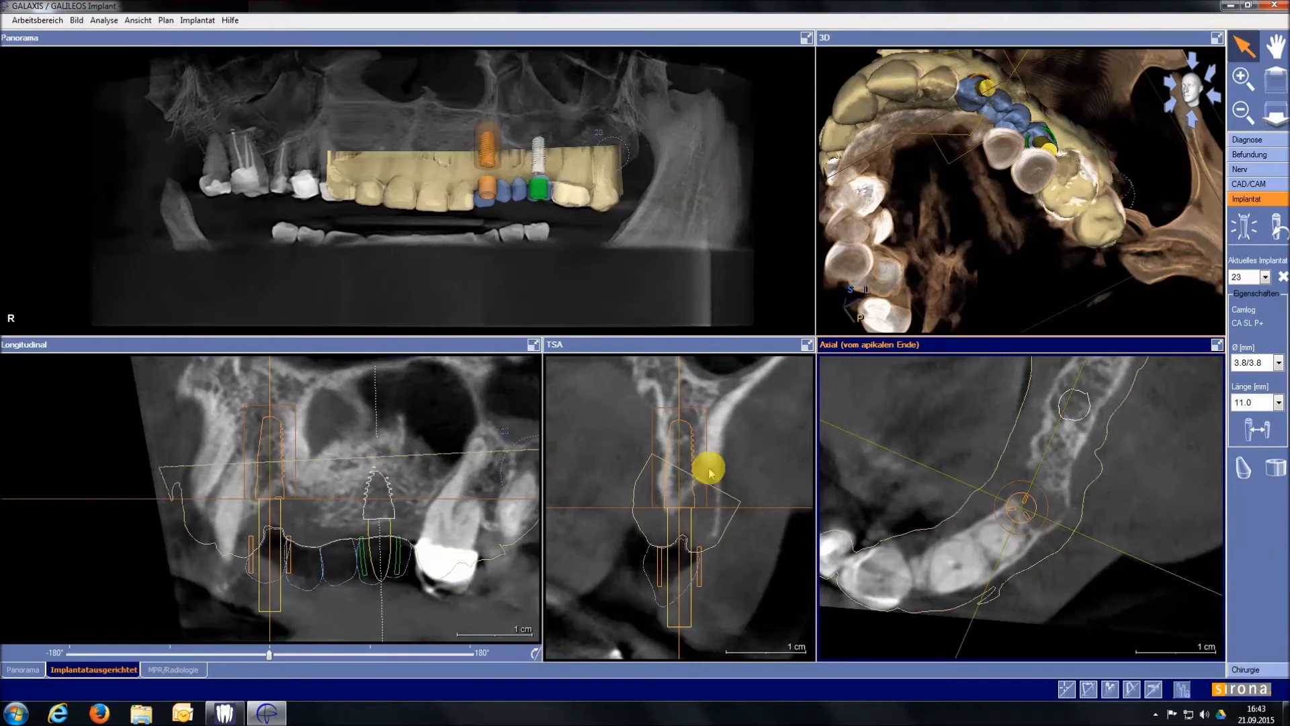
drag(679, 431, 697, 392)
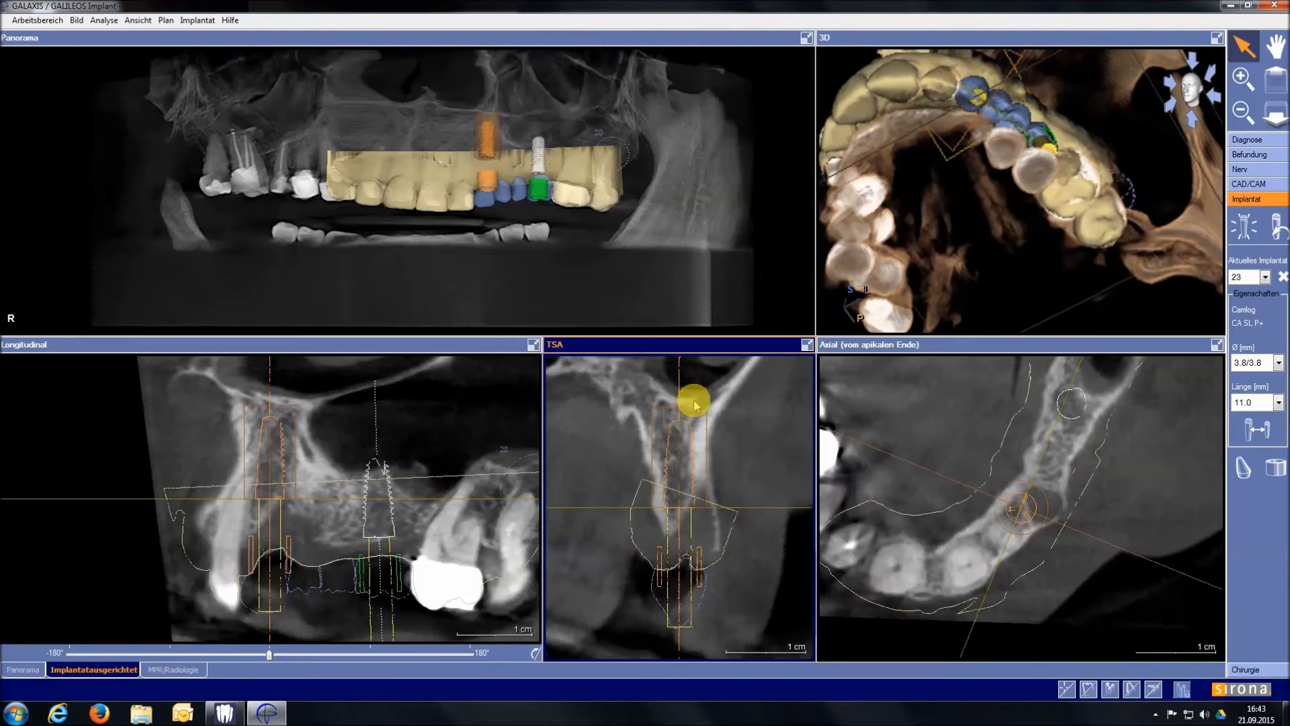
Step: Set the sleeve position of implant 23 to D1 7.4 mm and D2 23.4 mm
drag(994, 135, 999, 162)
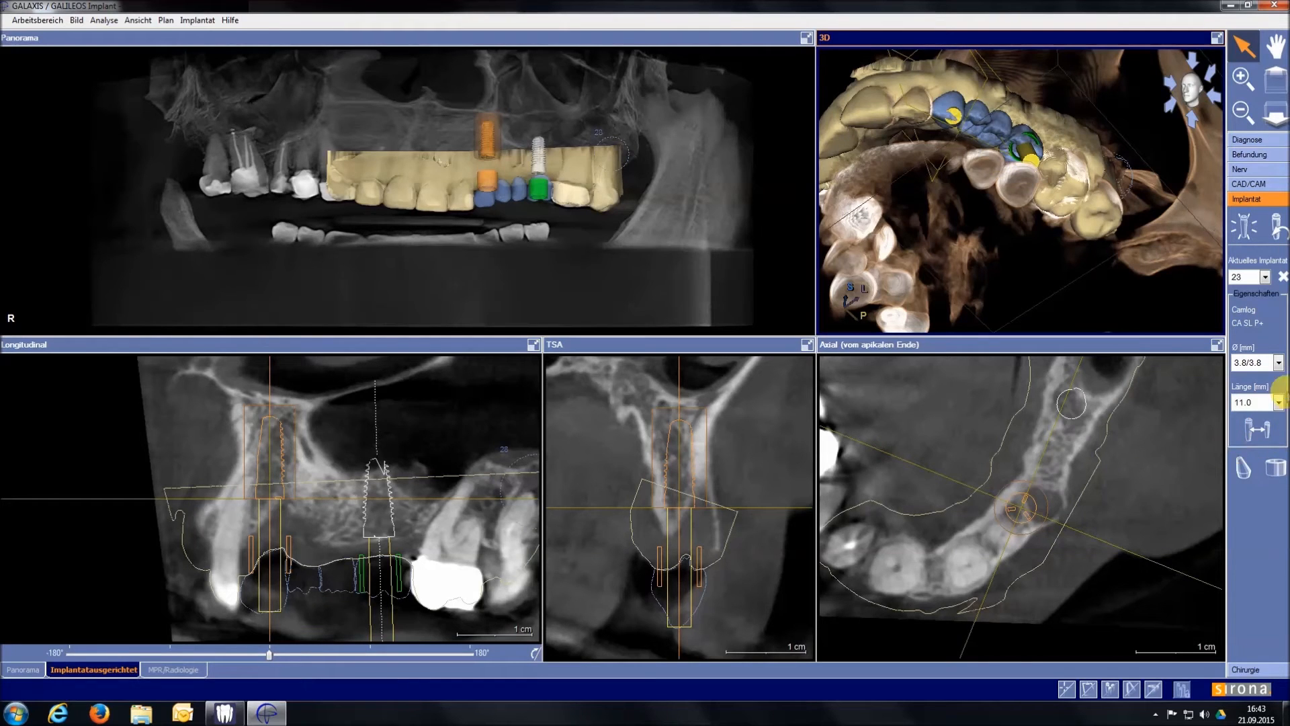
click(1279, 473)
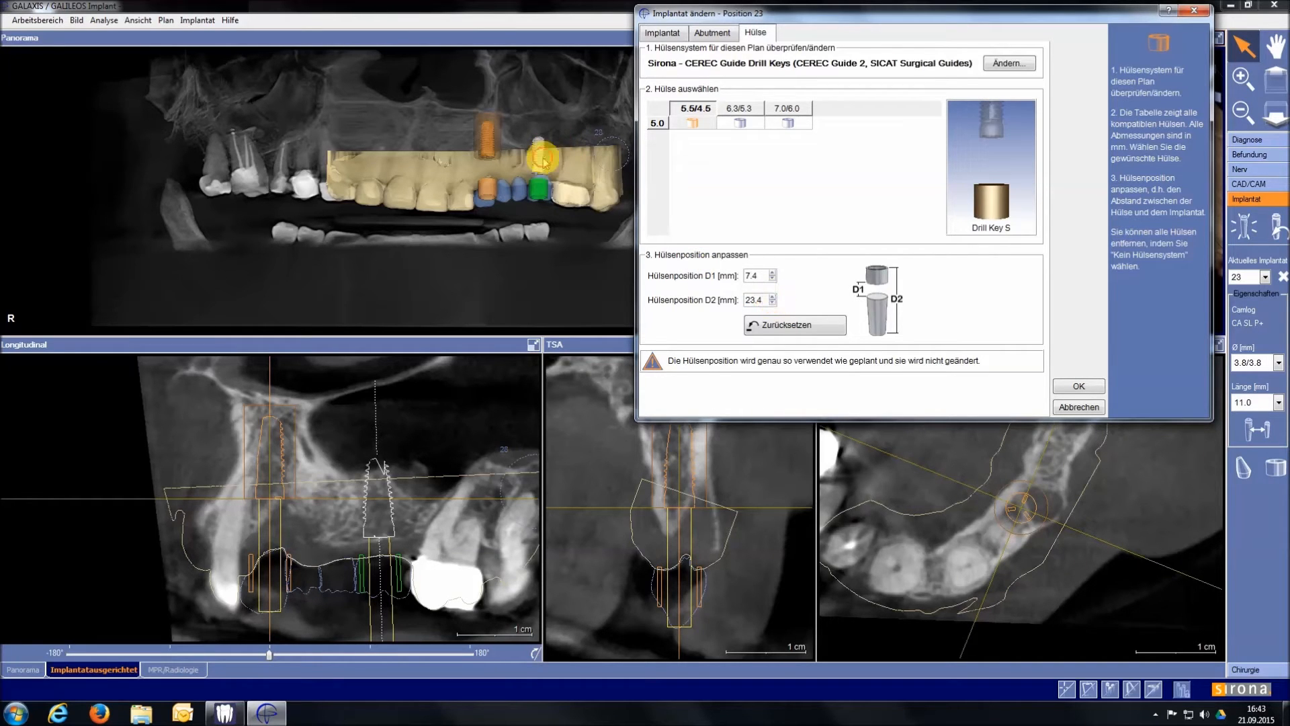
click(1078, 386)
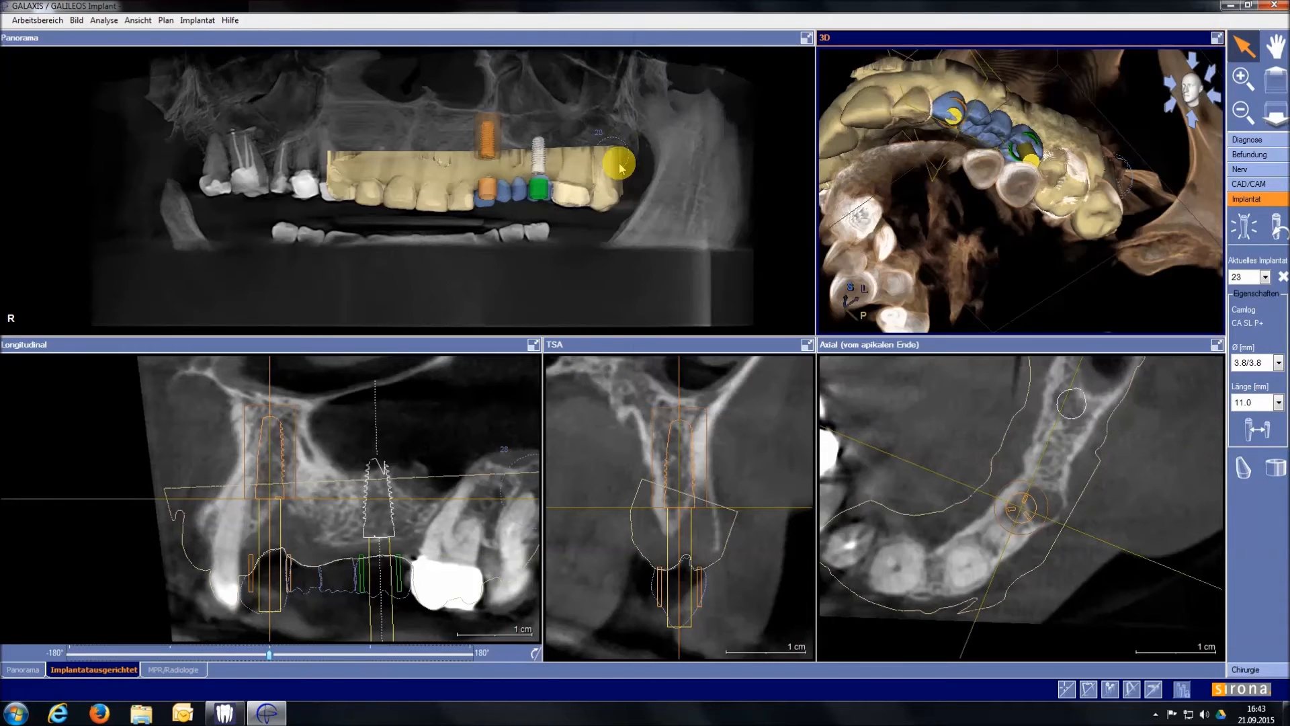
Step: Review the sleeve type and the D1 and D2 sleeve positions of implant 26
click(538, 153)
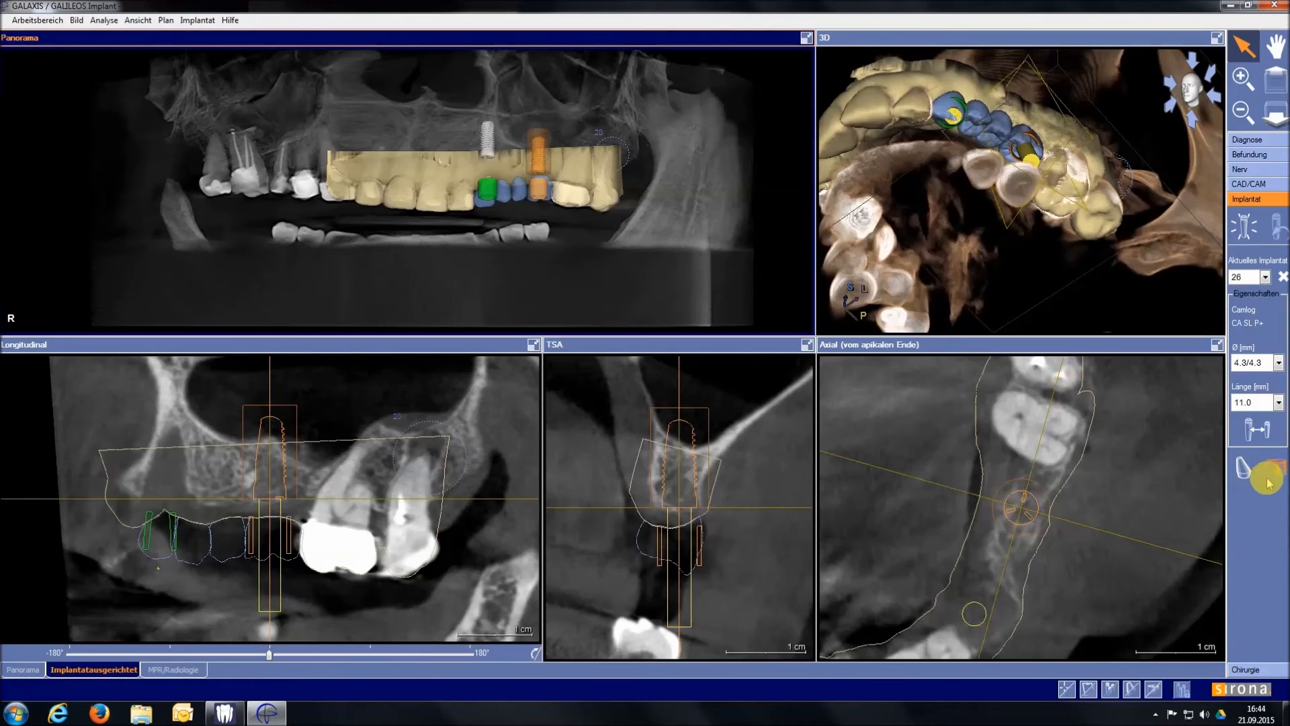
click(1273, 470)
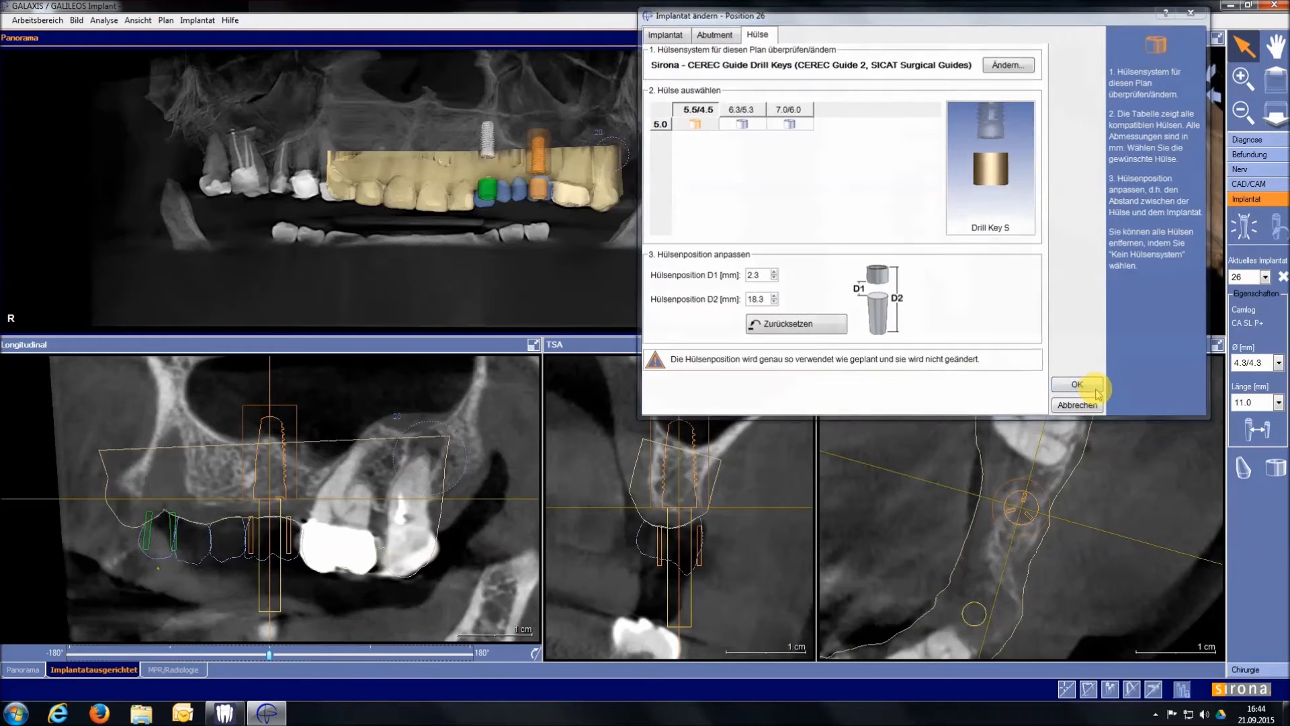
click(1079, 387)
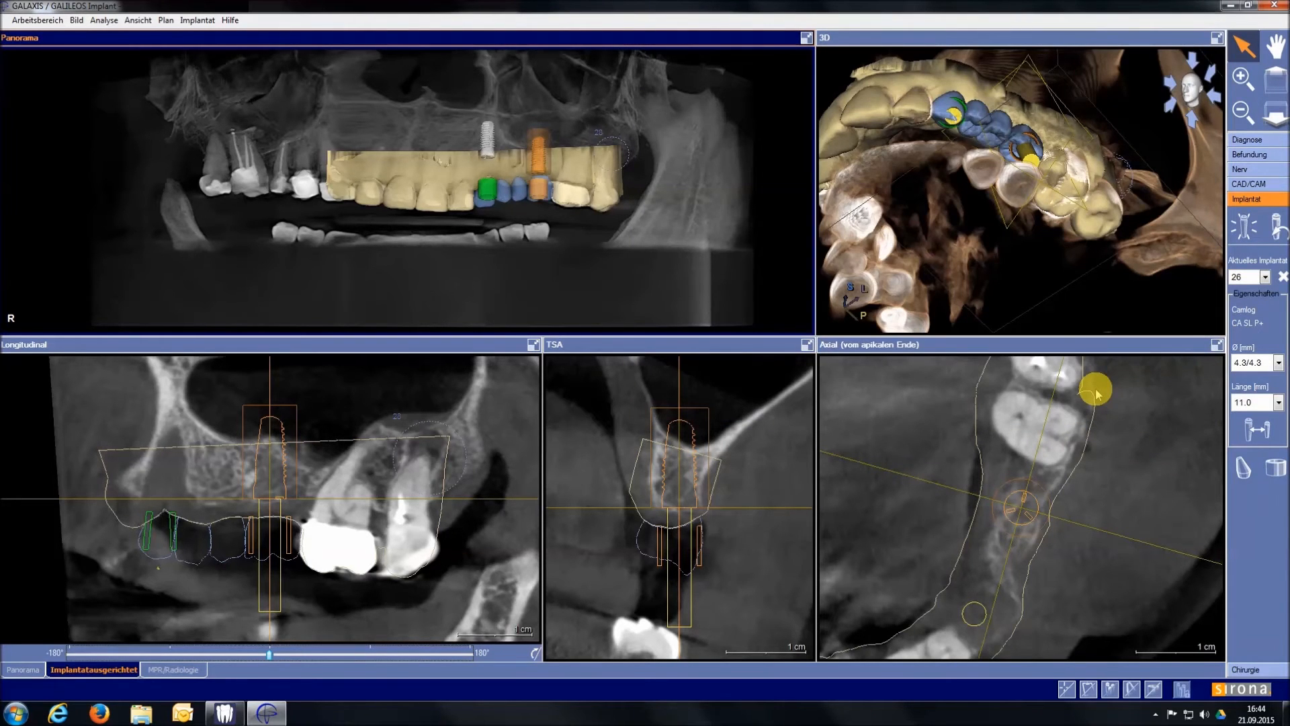
Step: Move implant 23 back down towards the crown in the cross-sectional slice
click(486, 146)
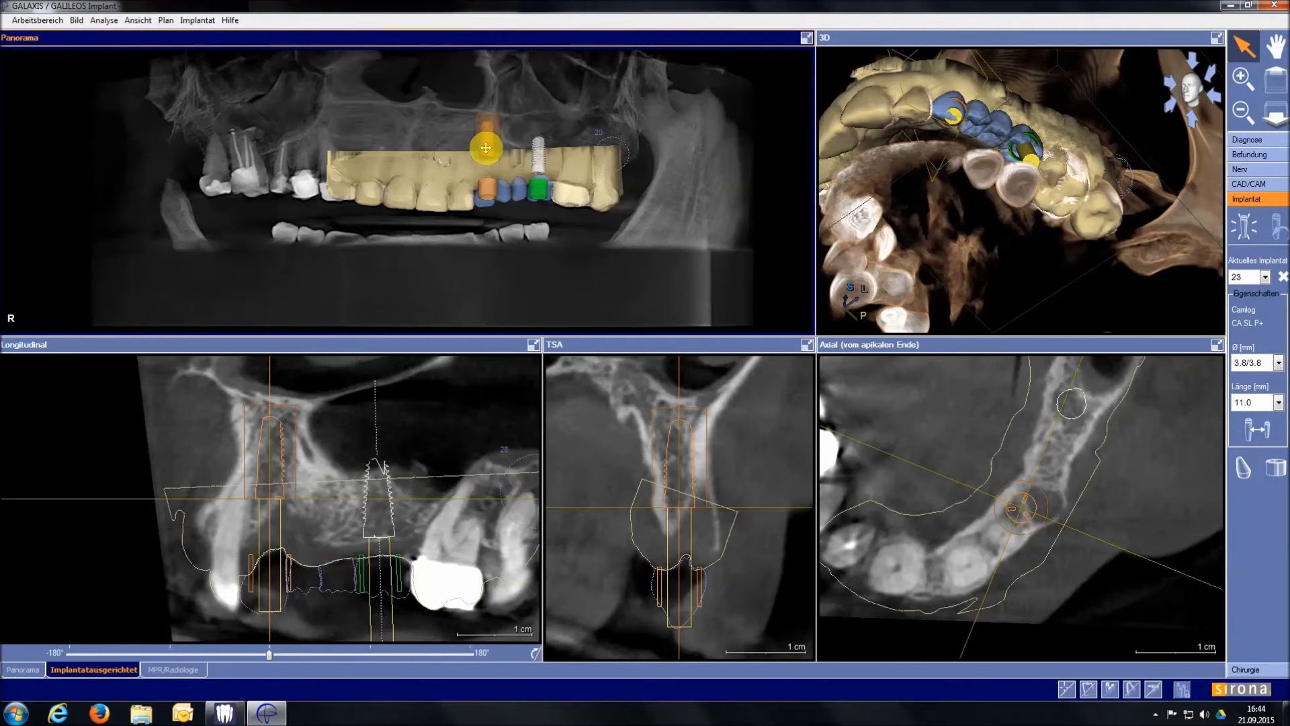
click(681, 405)
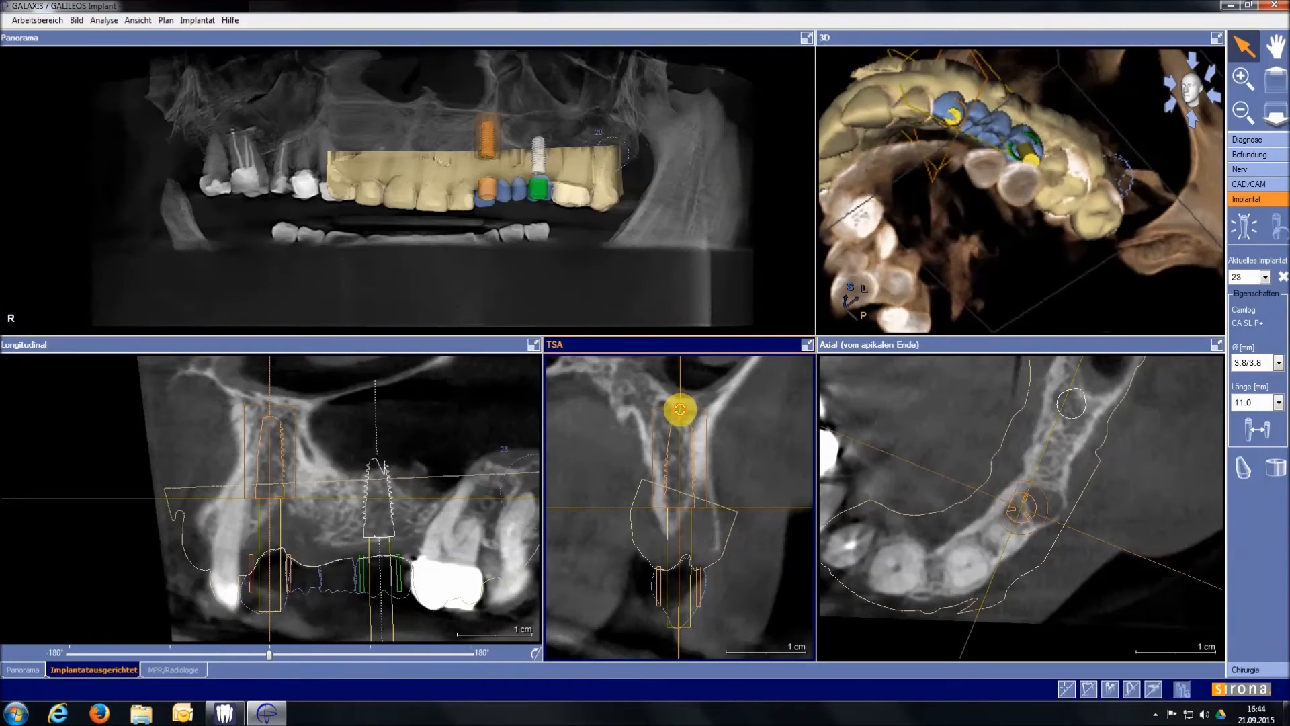
drag(680, 408, 680, 446)
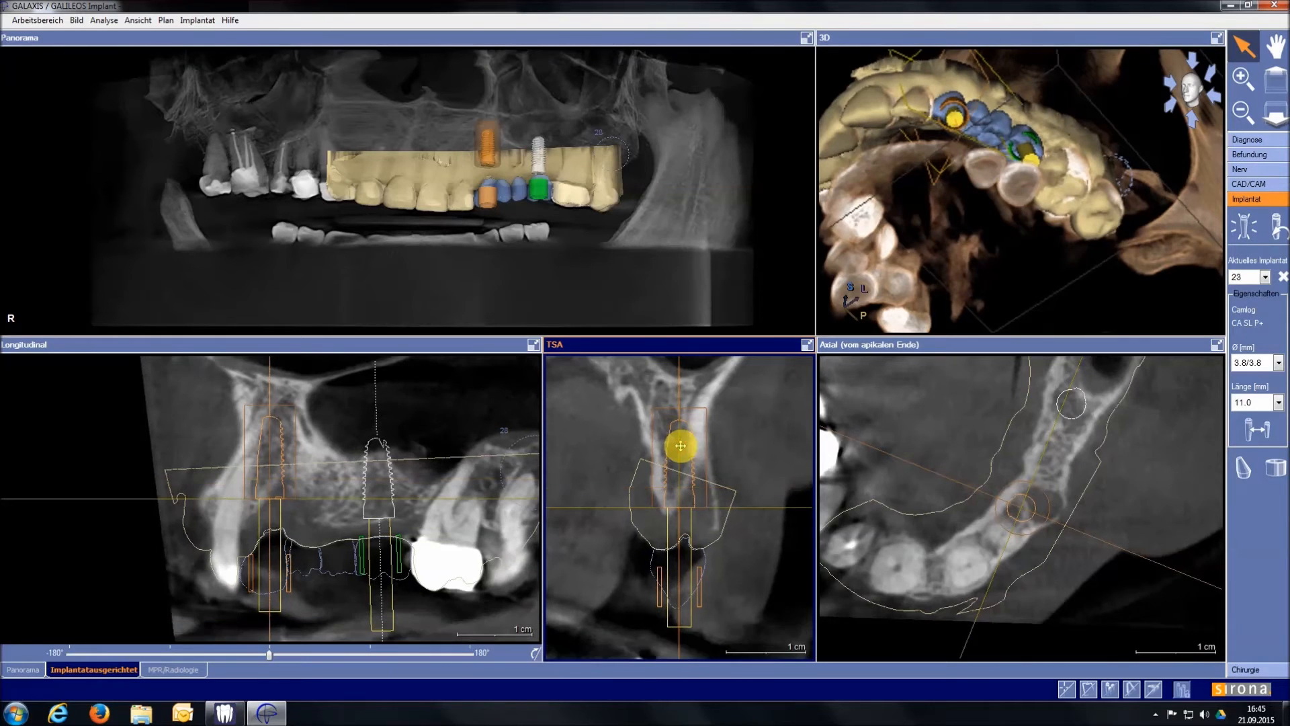
Step: Reduce the sleeve distance of implant 23 to D1 5.5 mm and D2 21.5 mm
click(1274, 468)
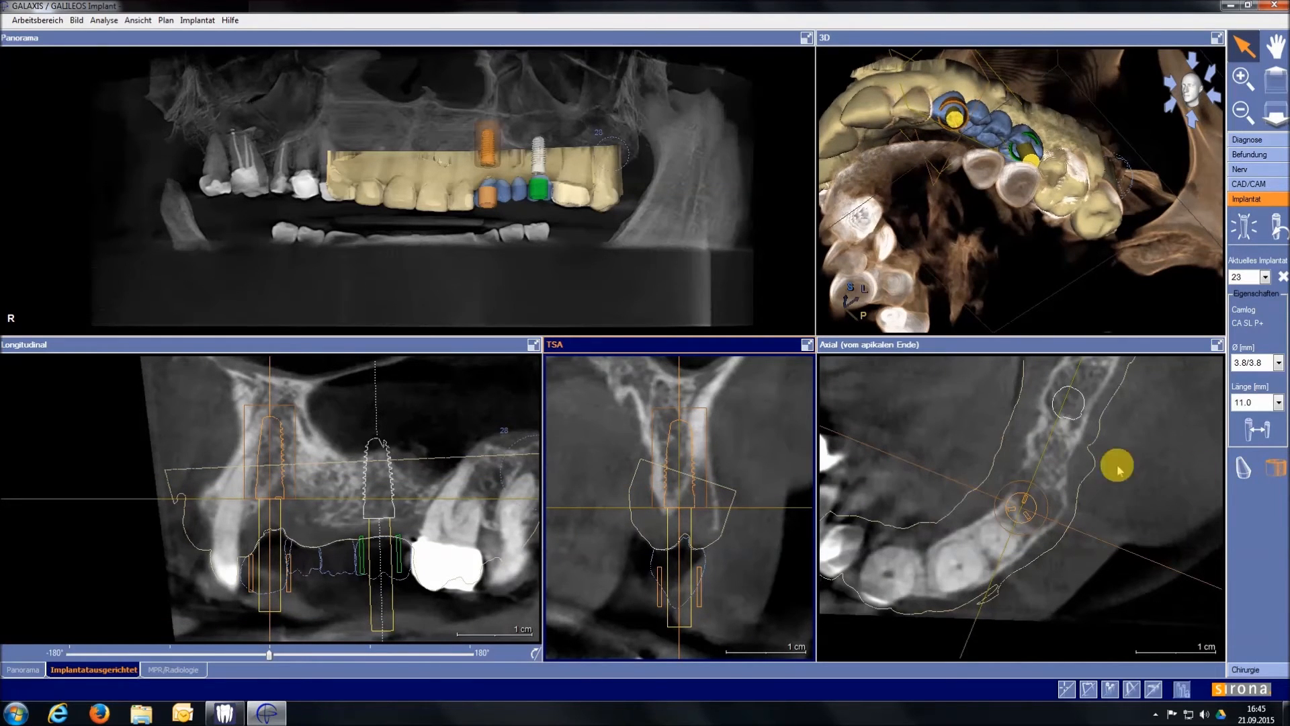
click(773, 303)
click(773, 303)
click(773, 303)
click(773, 303)
click(772, 303)
click(772, 303)
click(773, 303)
click(772, 303)
click(772, 303)
click(772, 303)
click(772, 303)
click(772, 303)
click(772, 303)
click(771, 303)
click(772, 303)
click(772, 303)
click(772, 303)
click(772, 303)
click(772, 303)
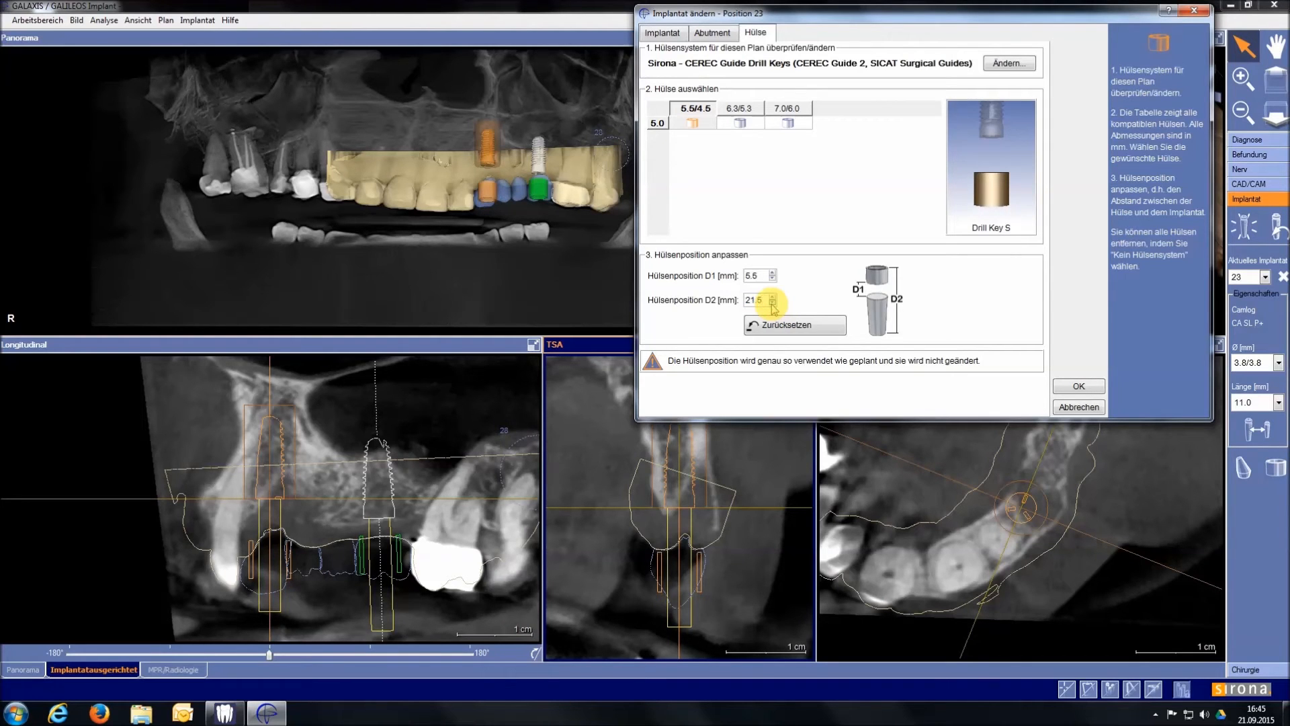
click(1086, 393)
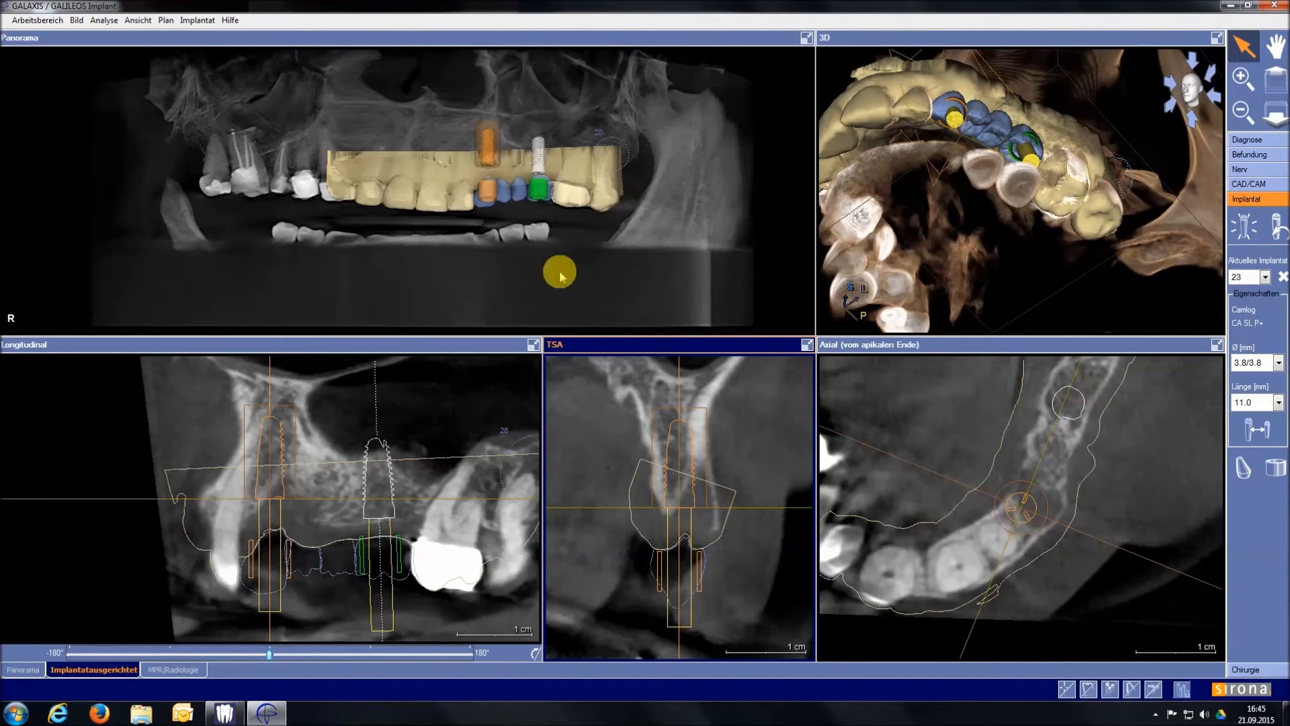
Step: Export Plan 1 with its registered optical impressions as a .cmg.dxd file for third-party drill guide processing
click(166, 22)
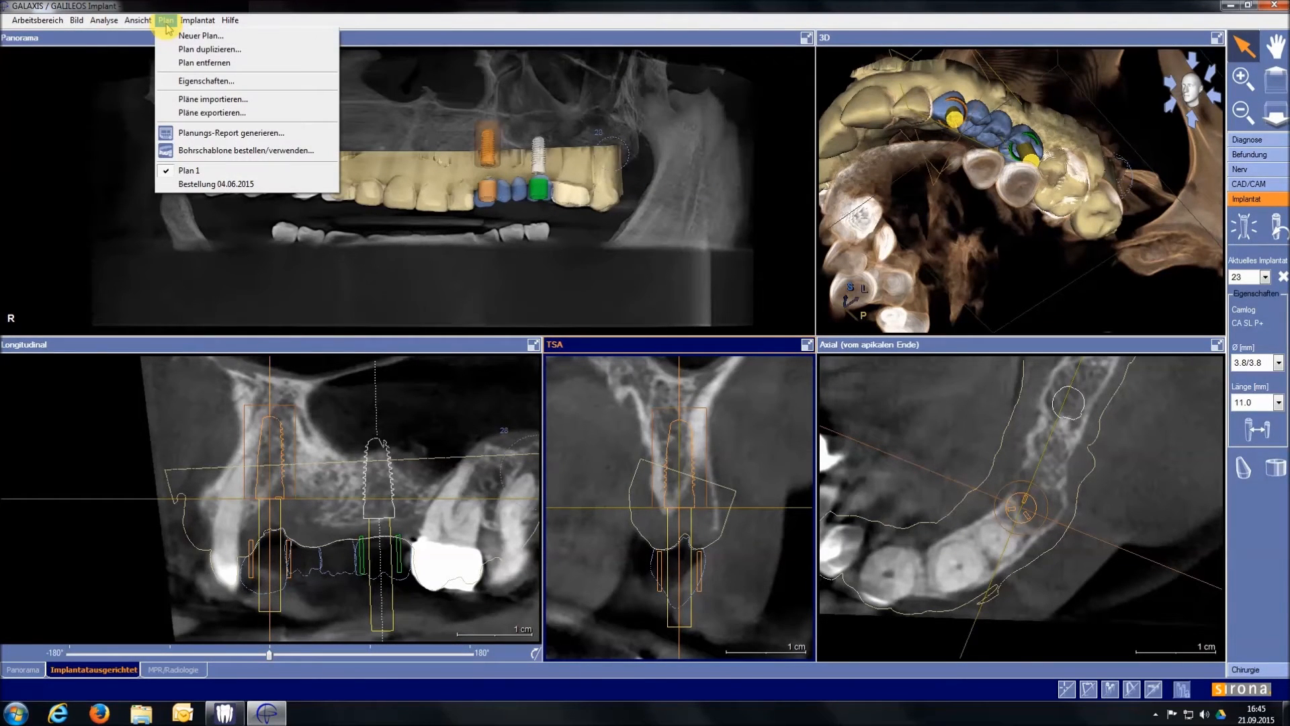
click(206, 151)
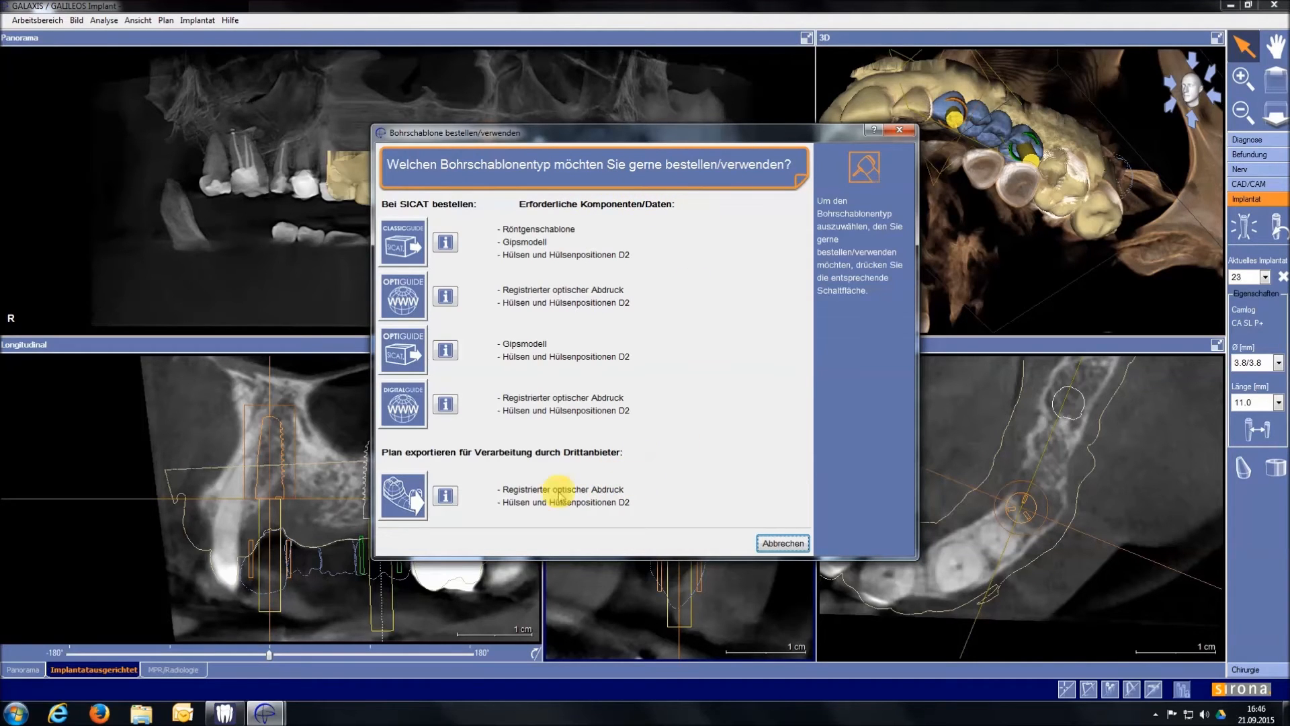
click(399, 503)
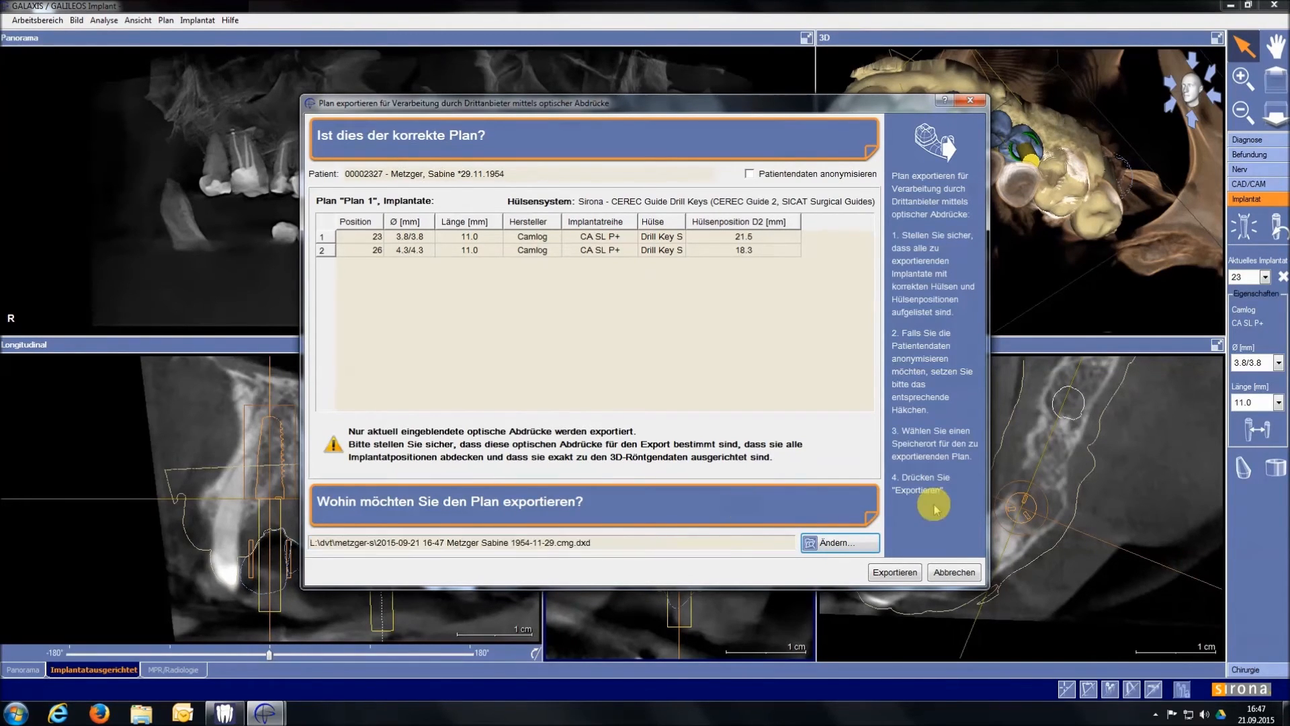
click(894, 576)
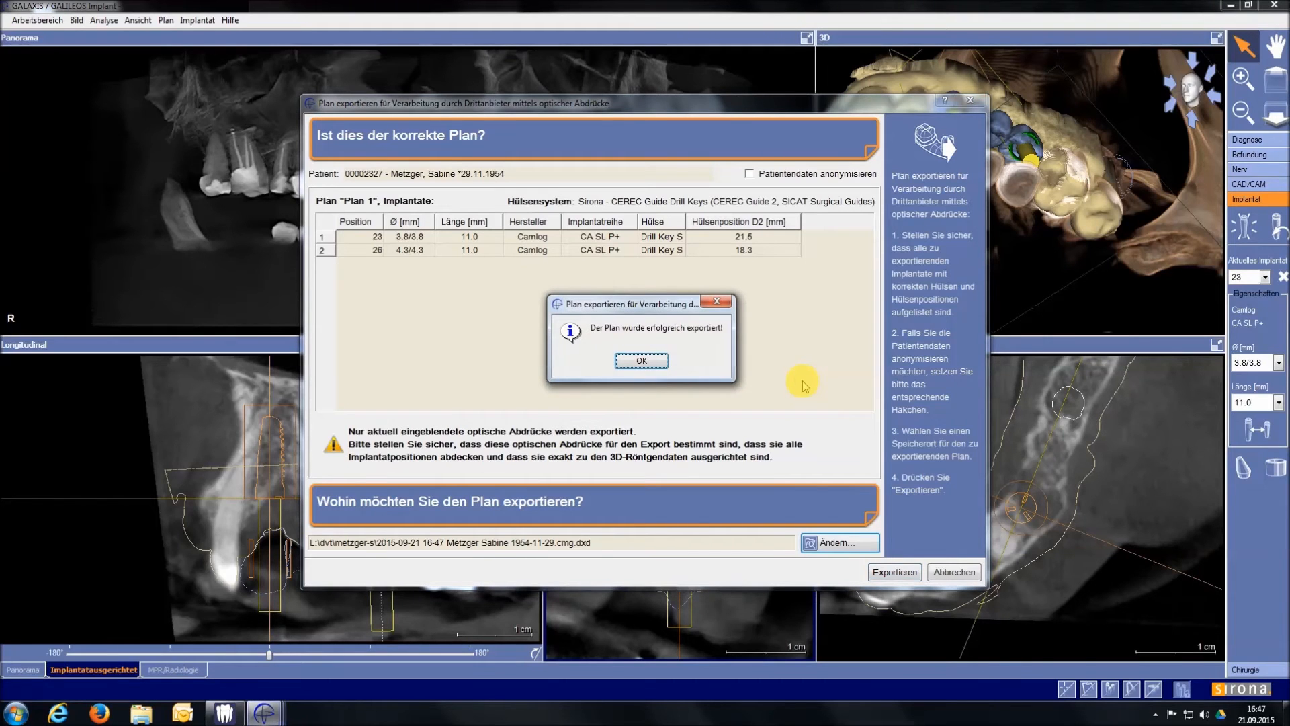
click(640, 363)
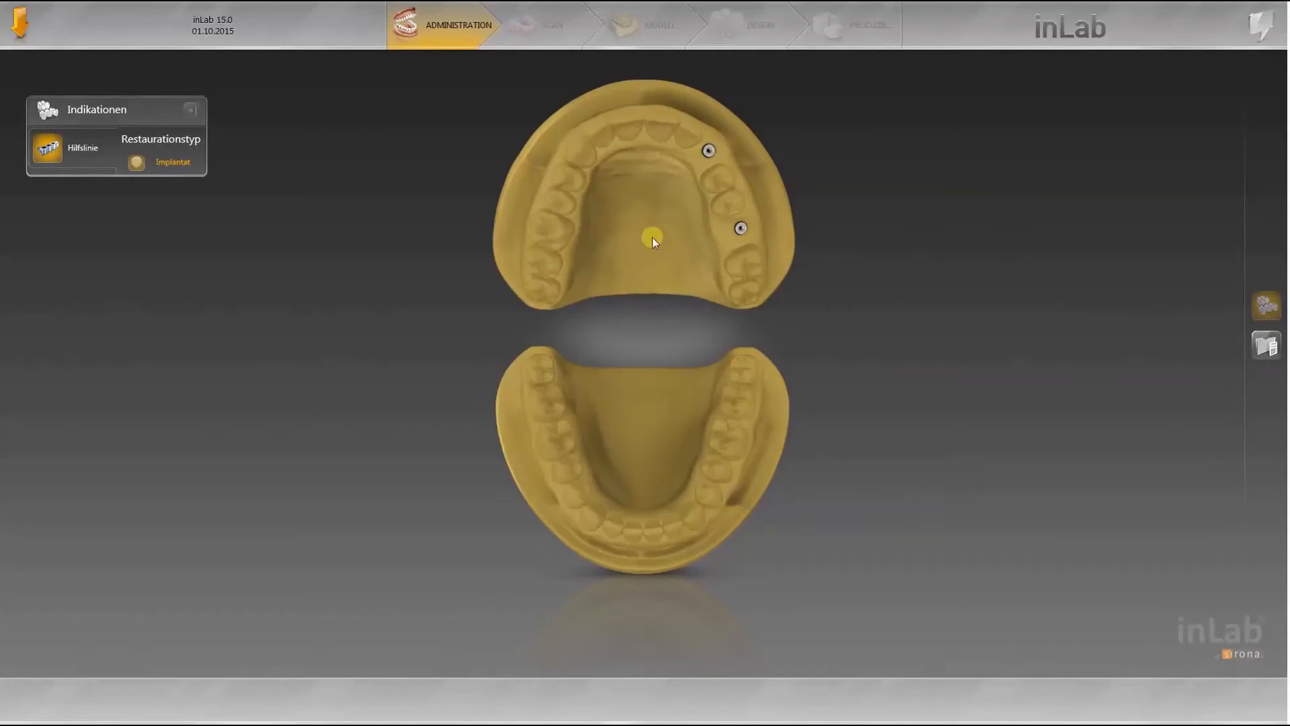
click(23, 31)
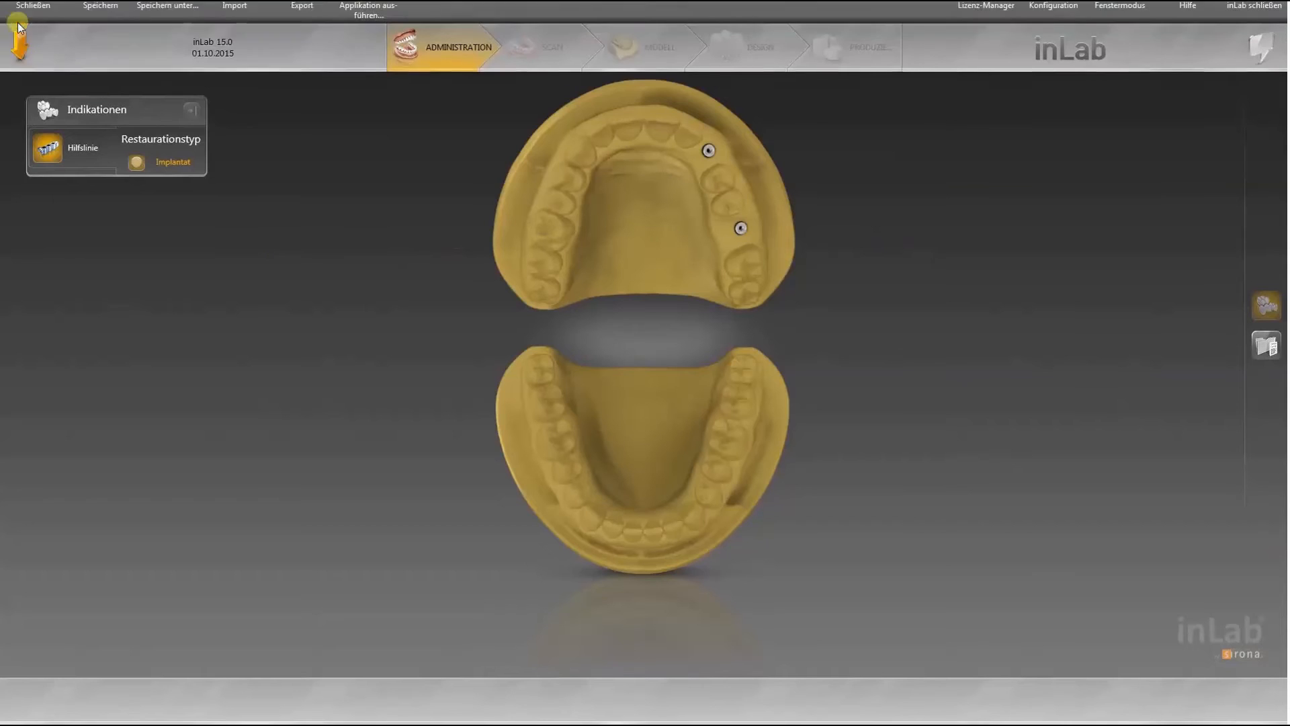
click(236, 30)
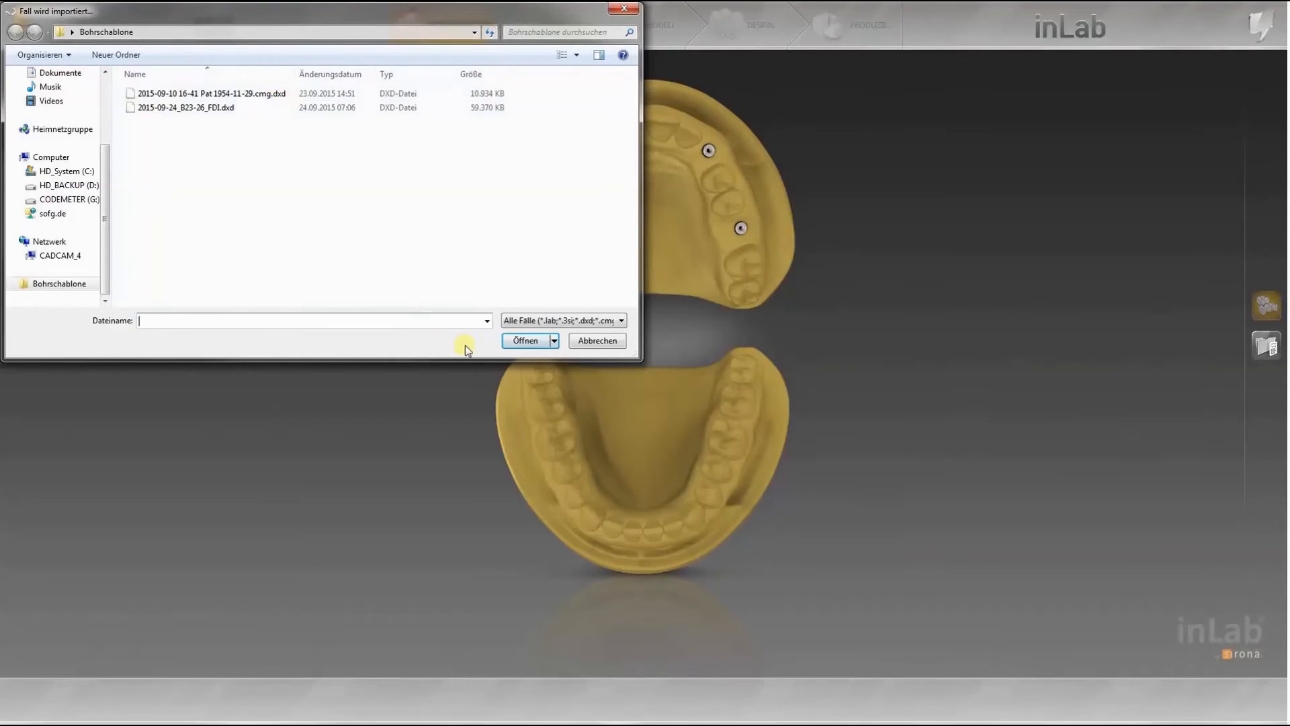
click(593, 342)
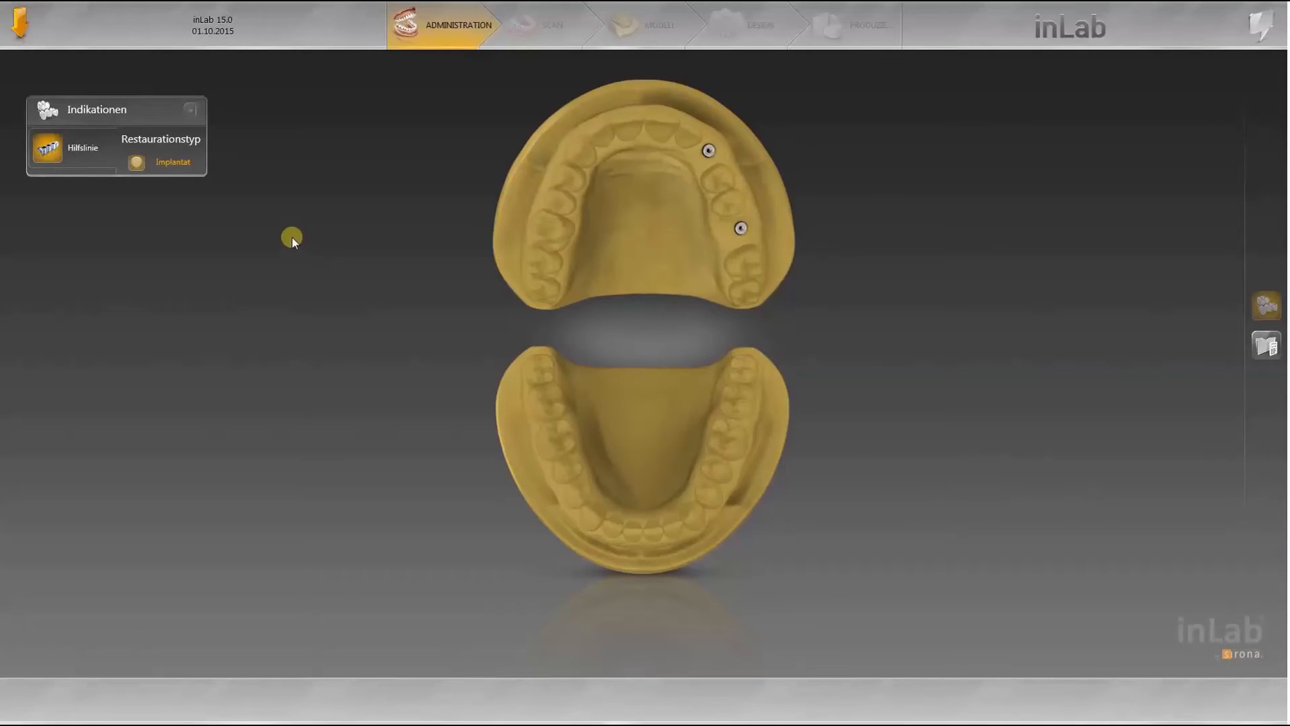
click(709, 155)
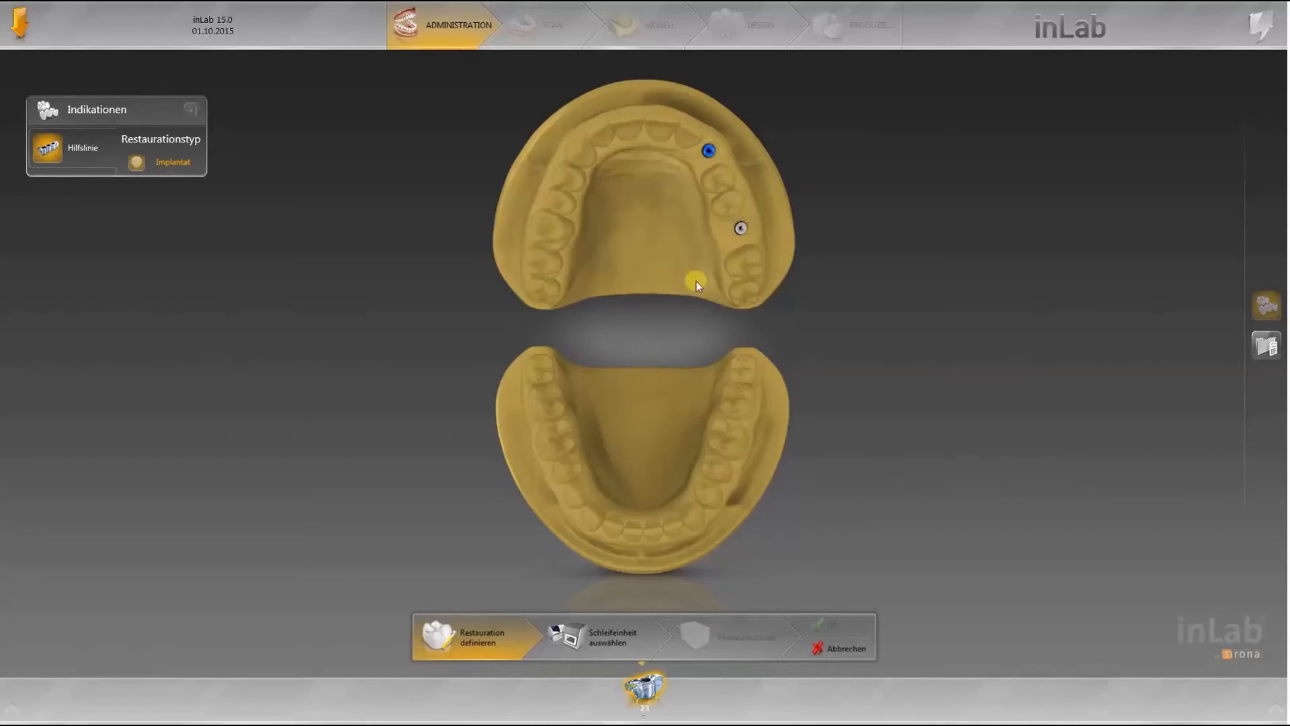
click(606, 631)
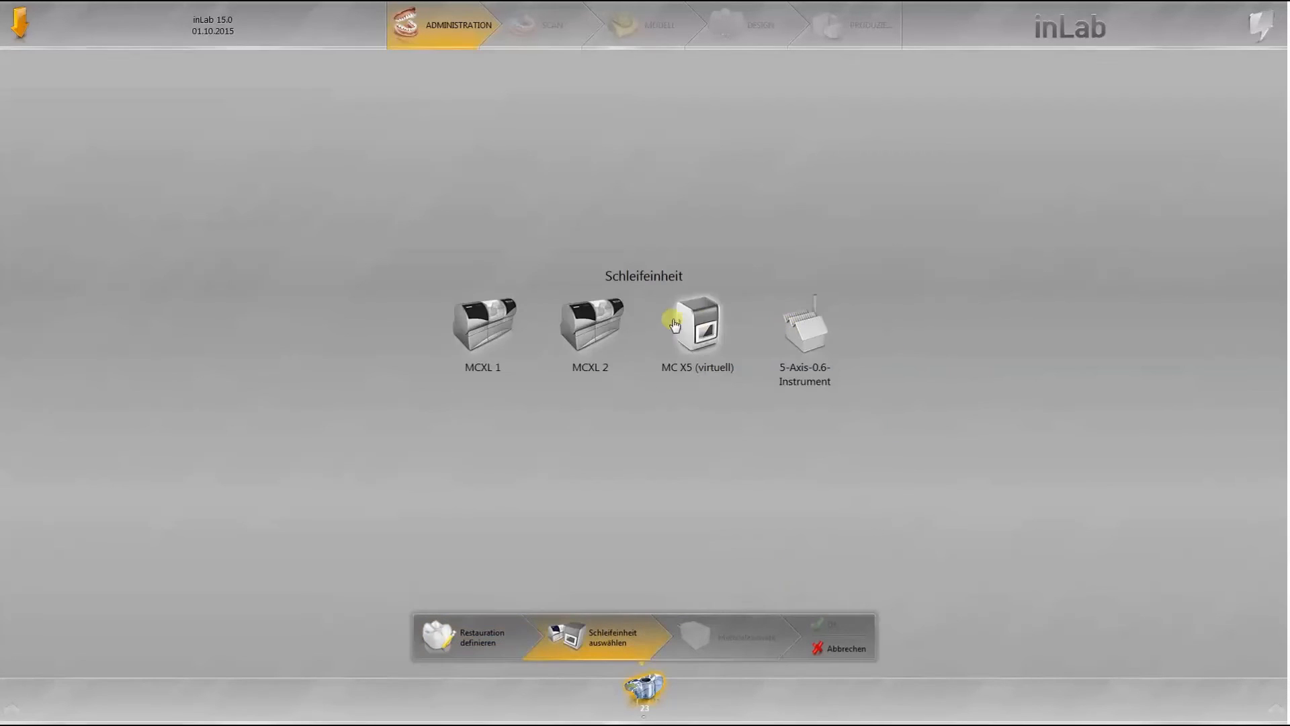
click(842, 653)
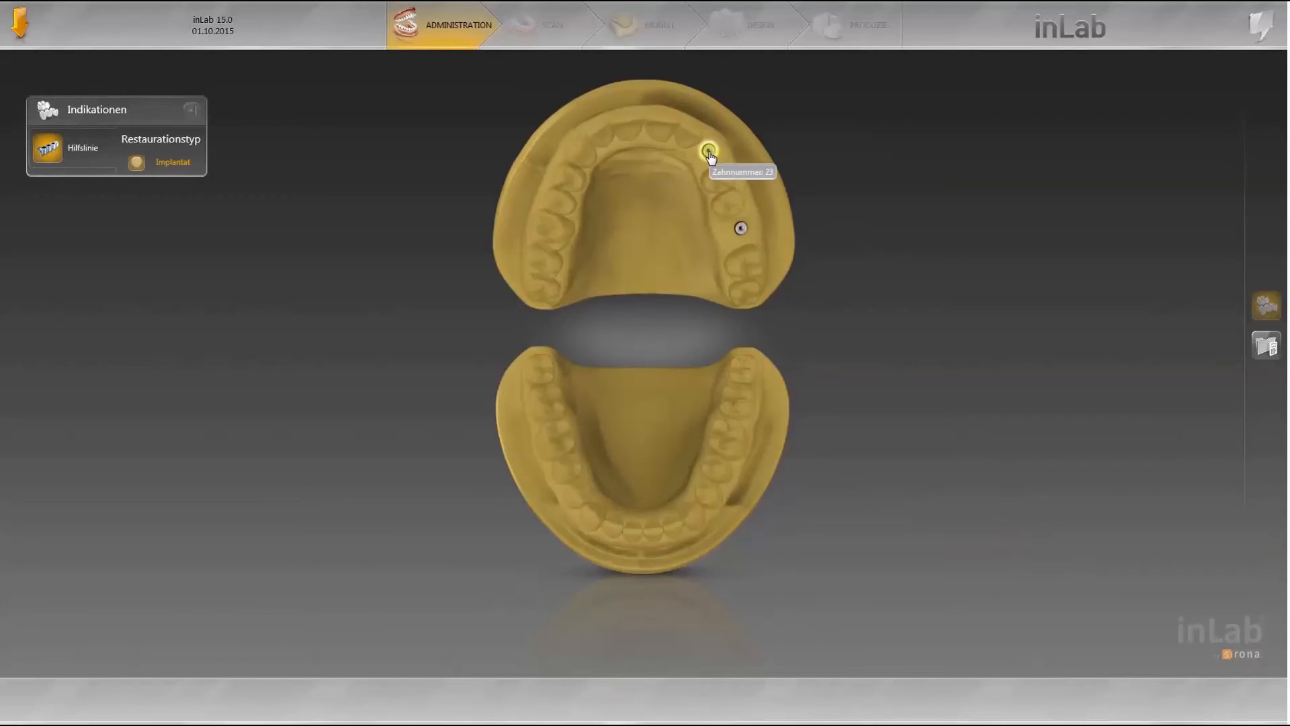
Step: Define one drill guide across 23 and 26 with milling unit MC X5 (virtuell) and SIRONA inCoris PMMA guide material
click(713, 157)
click(742, 233)
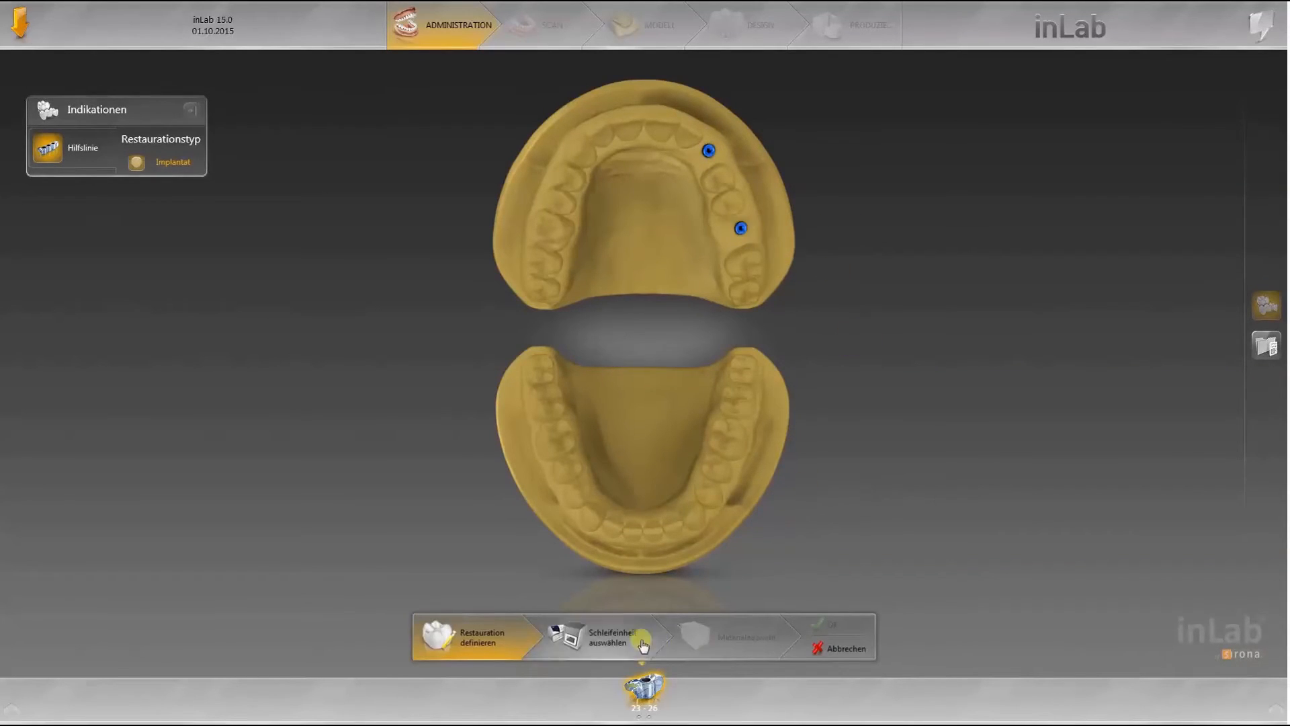
click(608, 640)
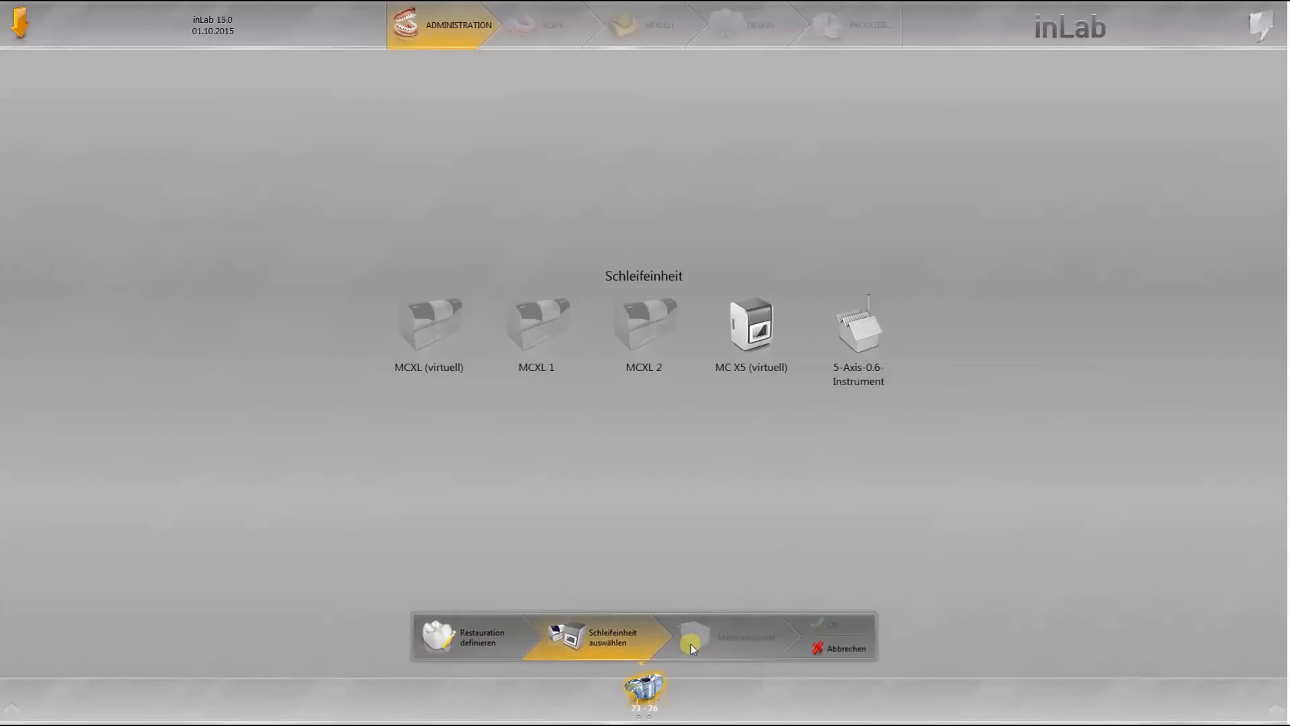
click(764, 325)
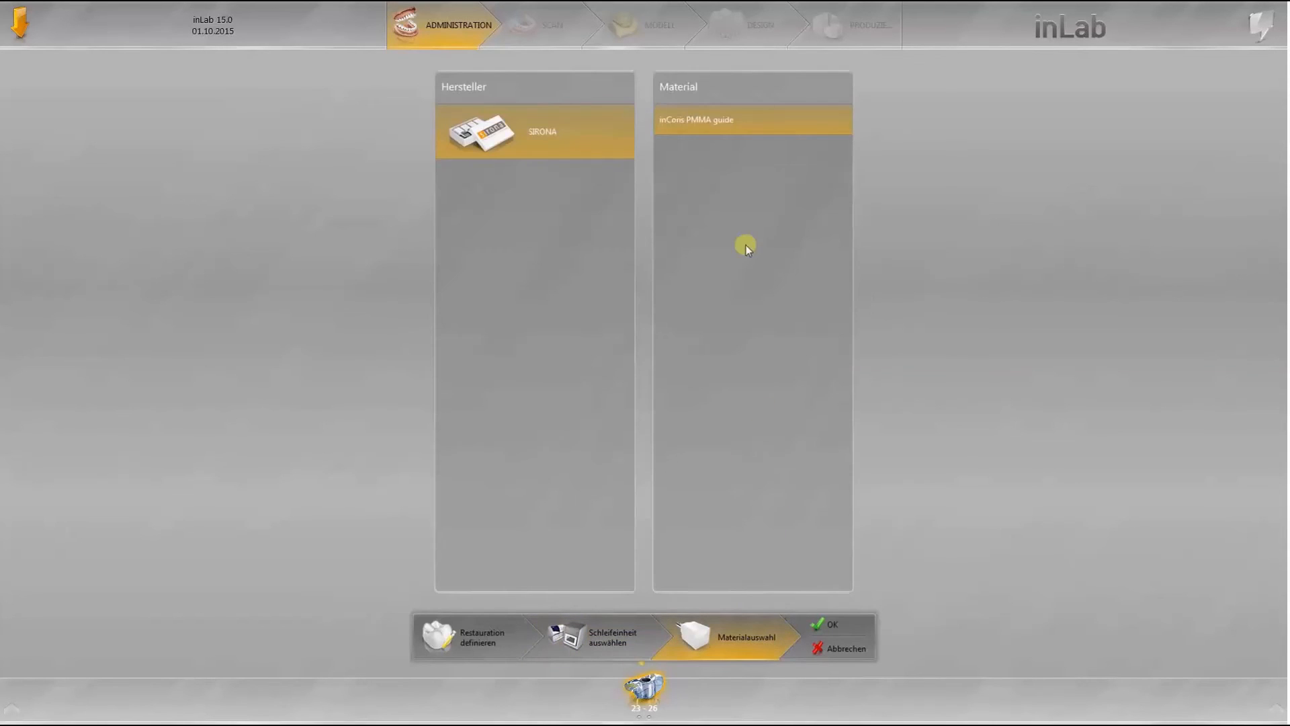
click(824, 628)
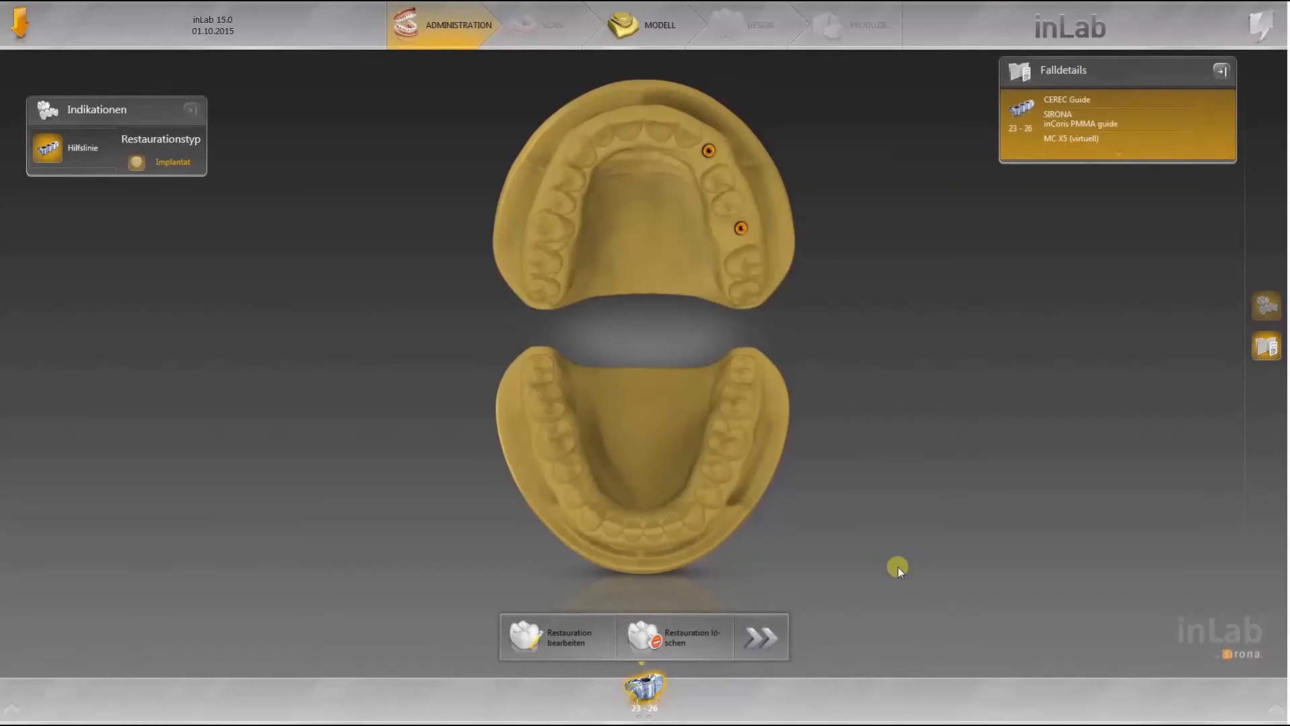
Step: Align the upper jaw model in the model phase to the arch template and the axis lines of both side views
click(647, 27)
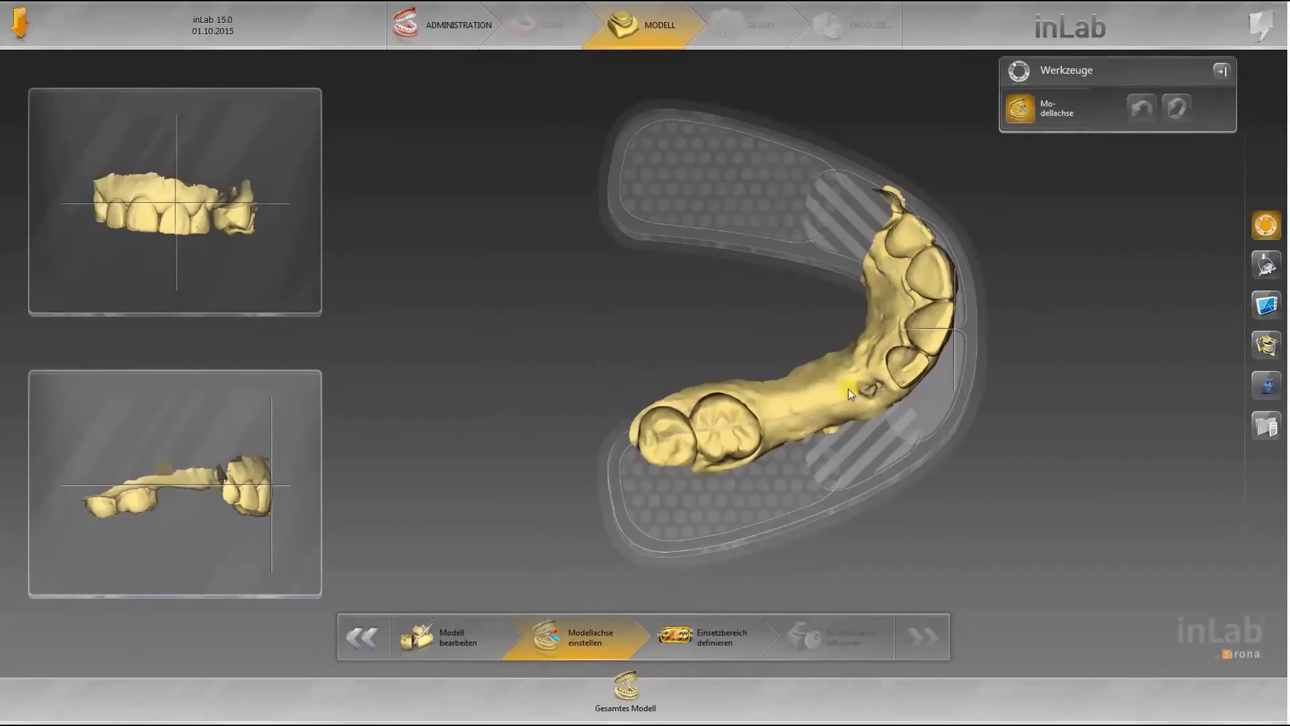
drag(848, 388, 847, 453)
drag(240, 485, 241, 429)
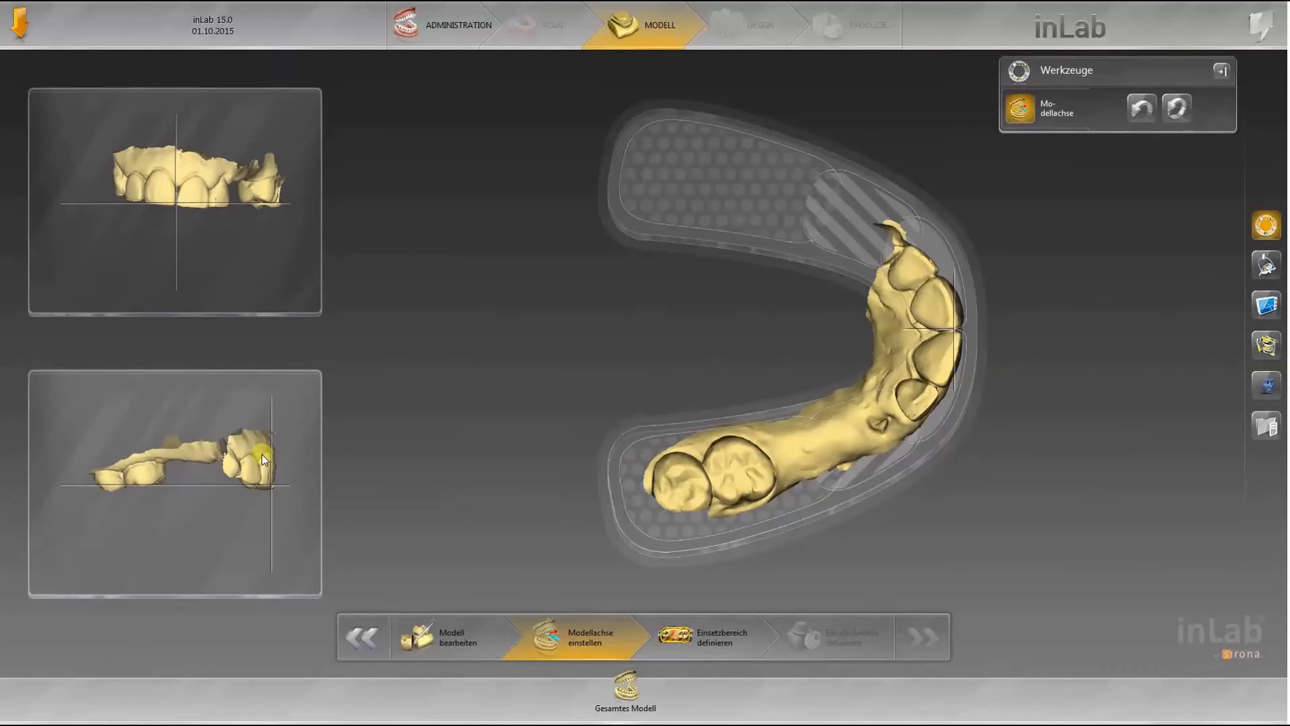
drag(273, 200, 261, 191)
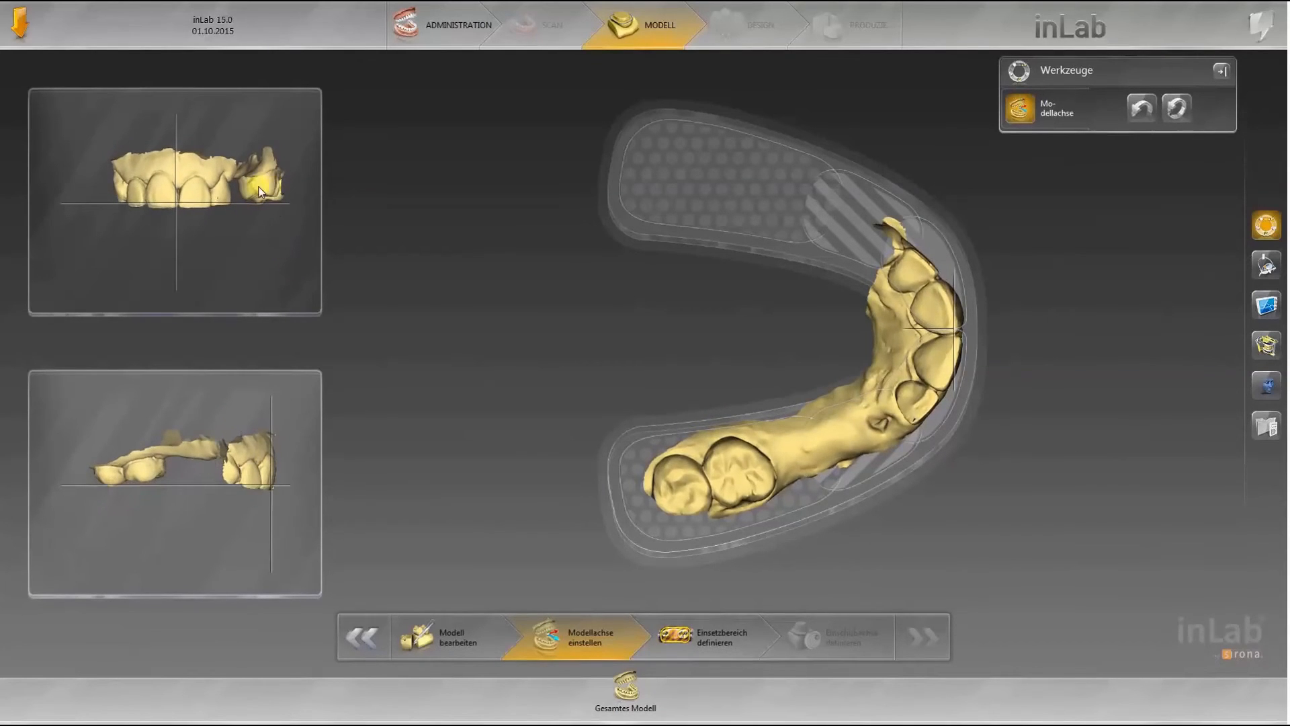
drag(941, 391, 890, 421)
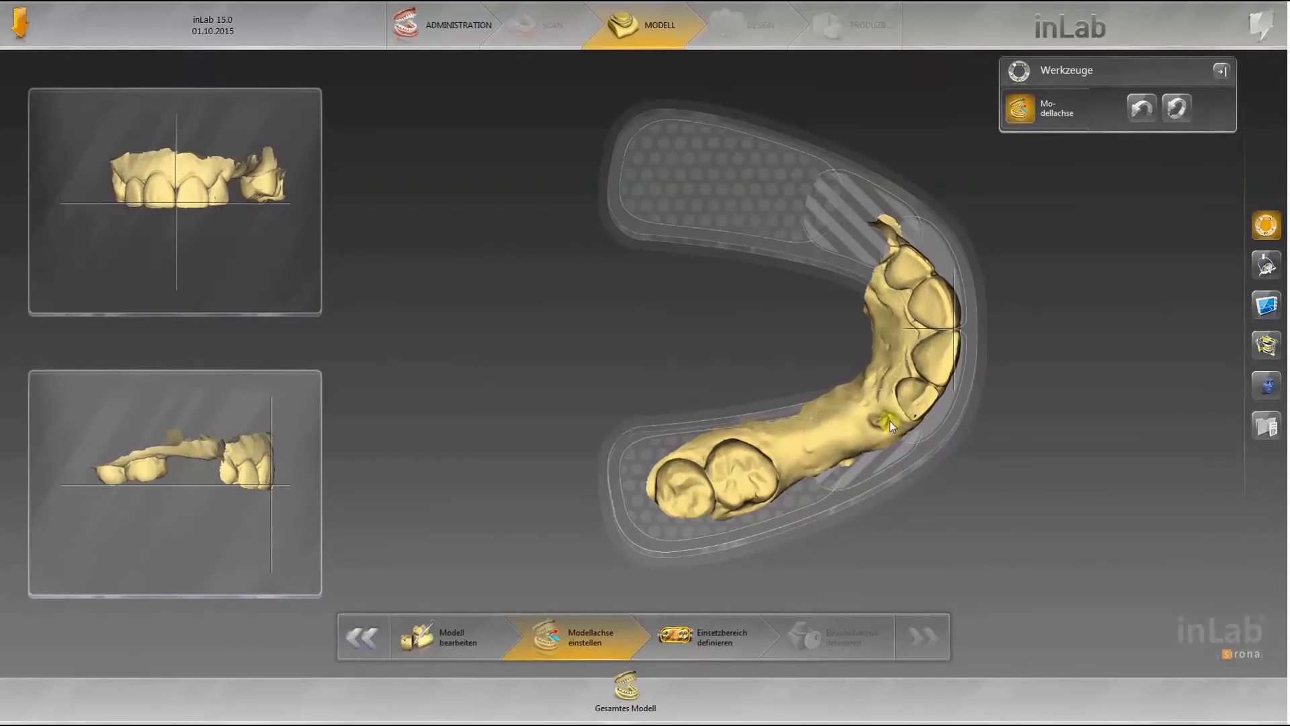
Step: Define the guide's insertion area by trimming the model across the incisors and along the palatal side back to the molars
click(702, 636)
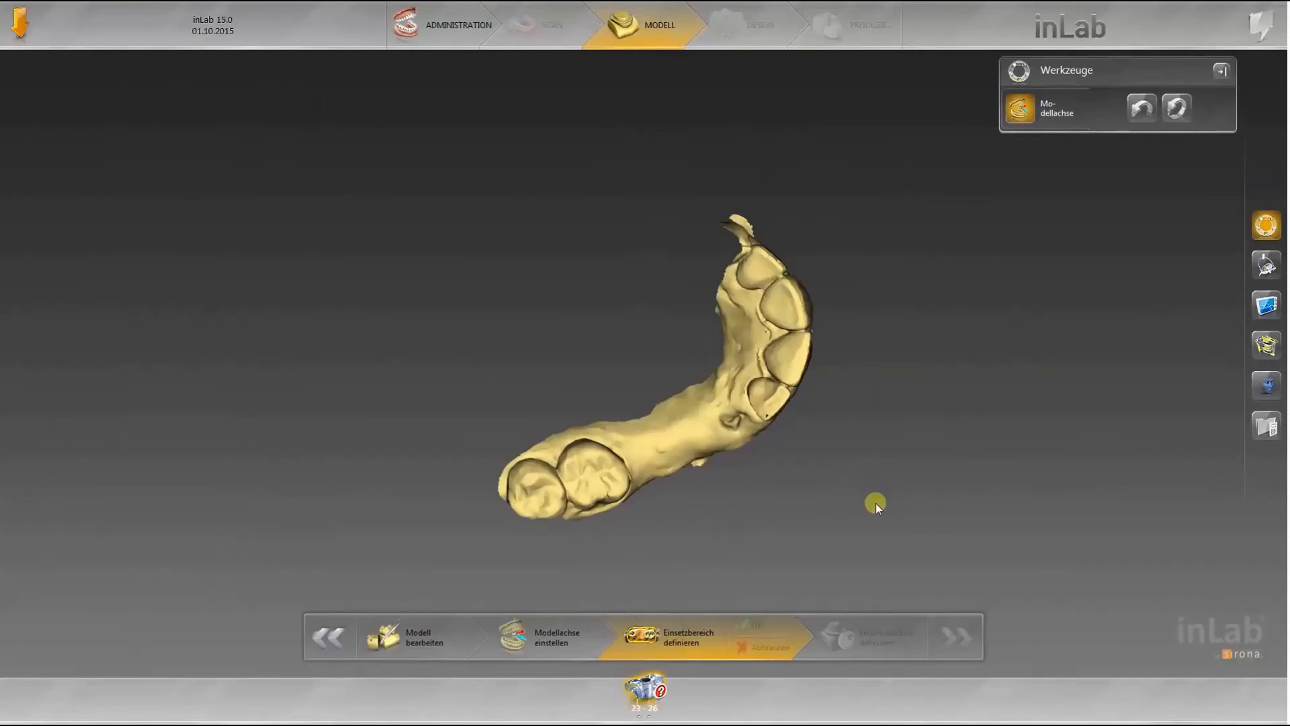
drag(873, 498, 907, 345)
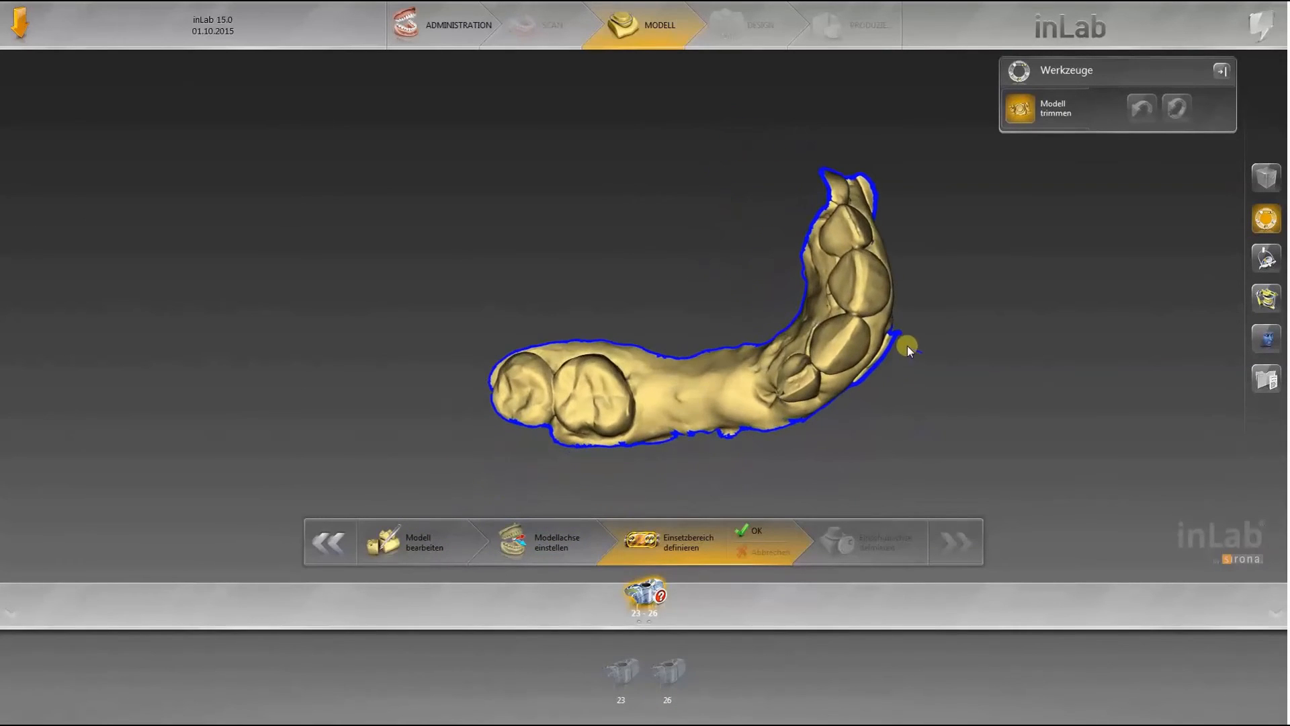
drag(909, 280, 901, 269)
click(897, 272)
click(851, 264)
click(828, 270)
click(819, 295)
click(798, 337)
click(764, 354)
click(710, 351)
click(646, 339)
click(608, 331)
click(591, 329)
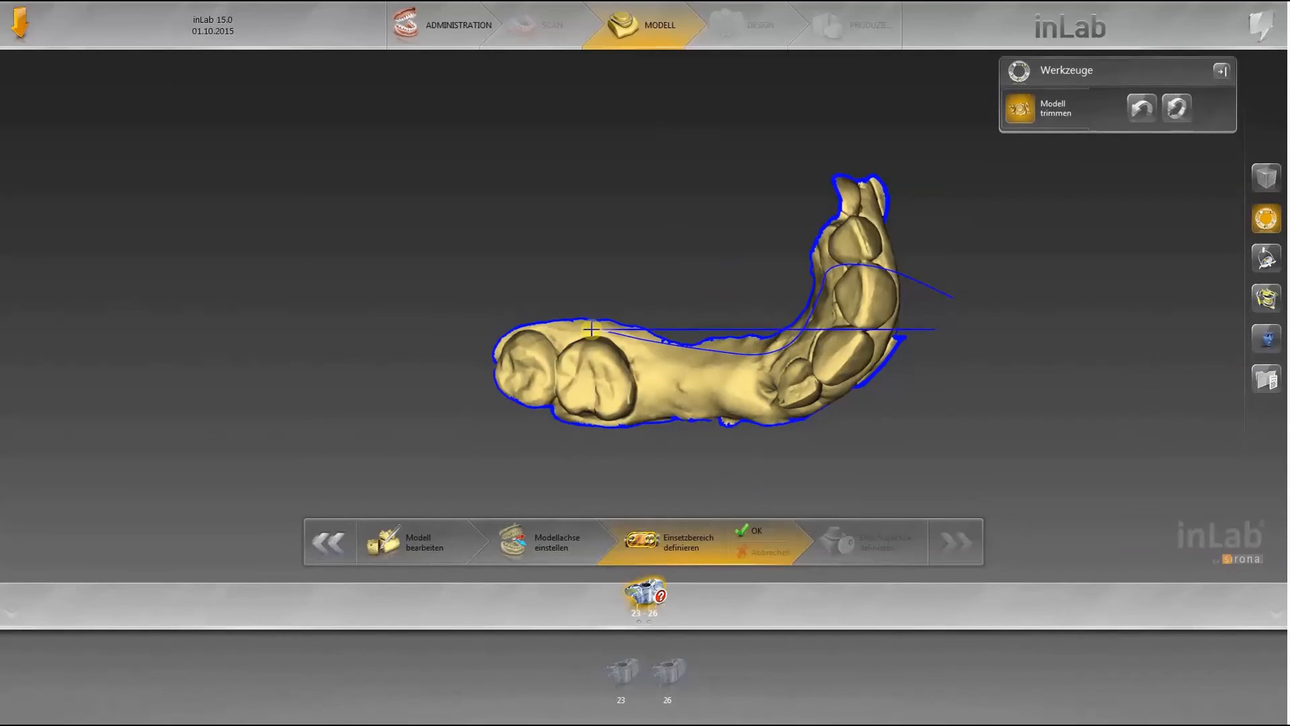
double_click(541, 330)
Step: Trim the uneven buccal edge of the model and cut off the last molar between the two molars
drag(938, 390, 905, 267)
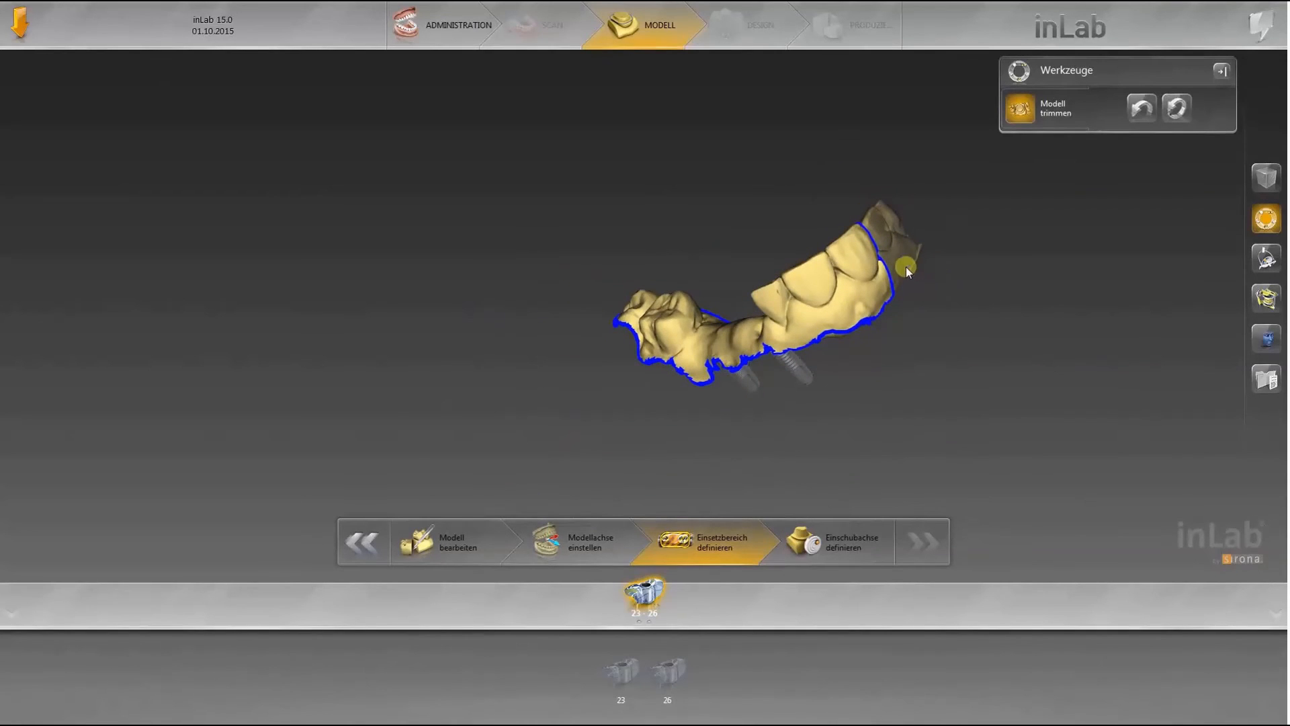
click(857, 311)
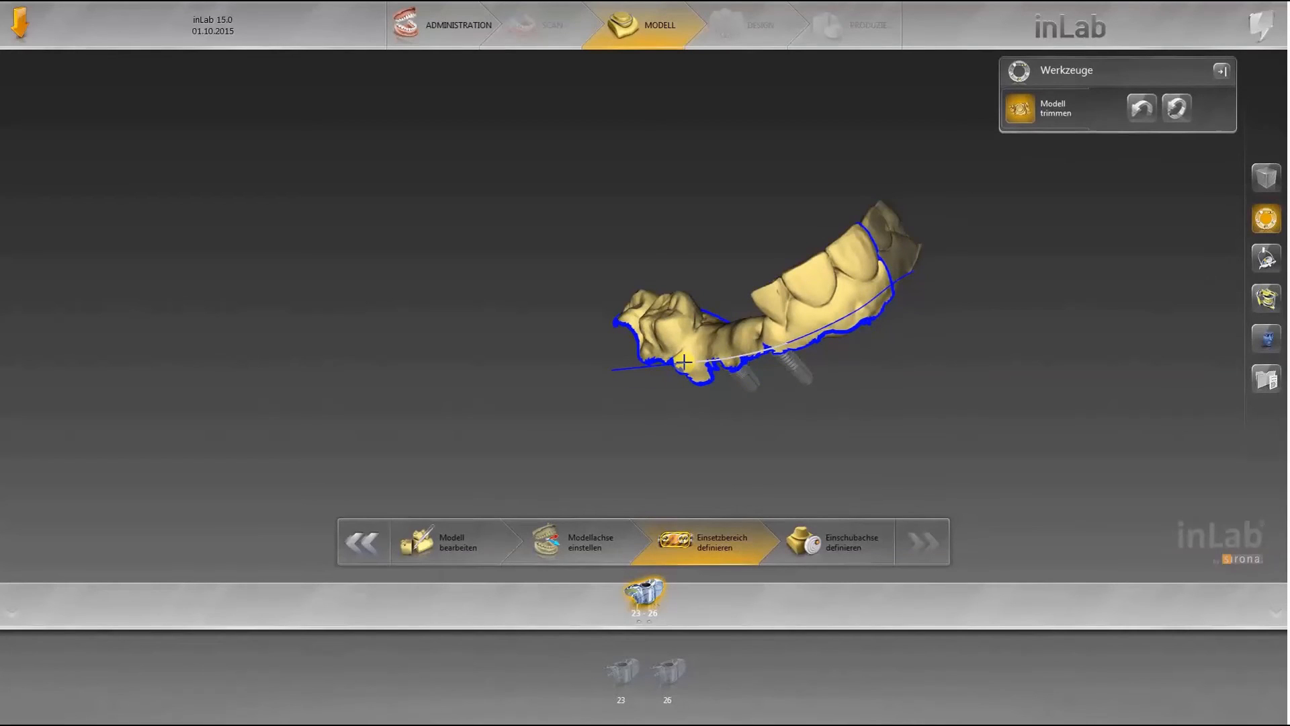
middle_drag(683, 361, 578, 349)
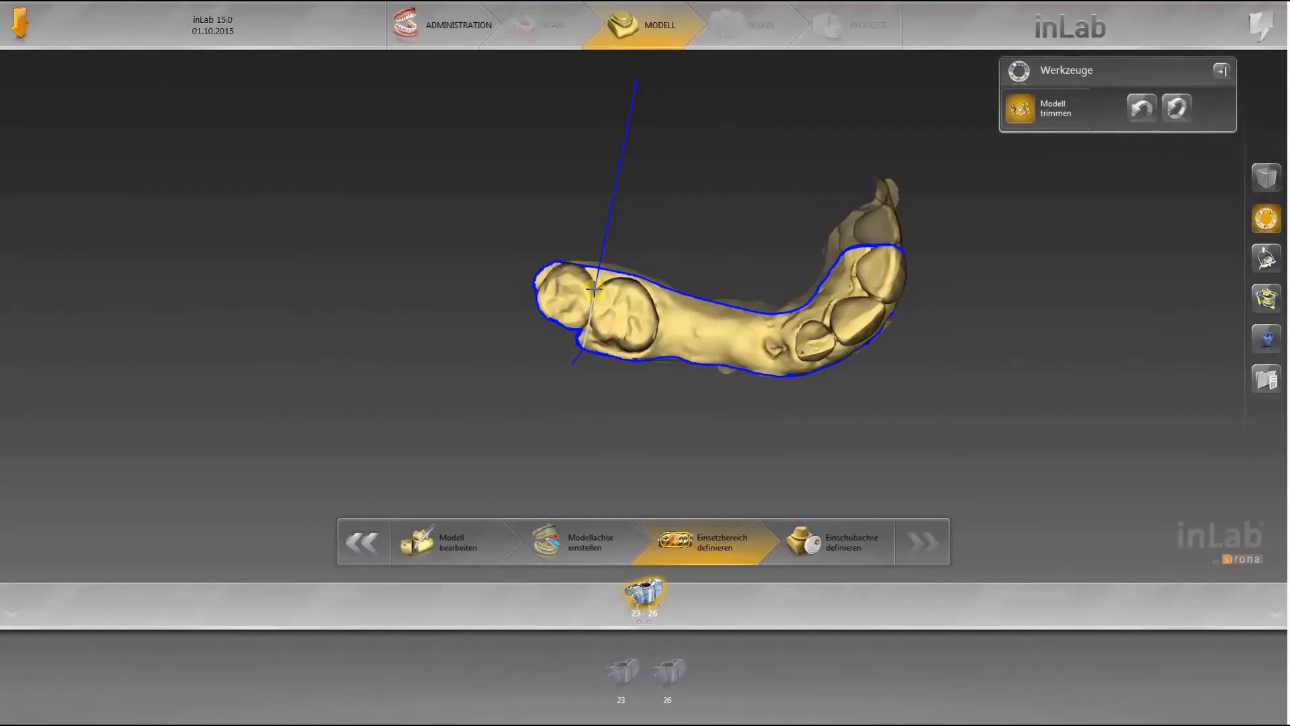
click(594, 289)
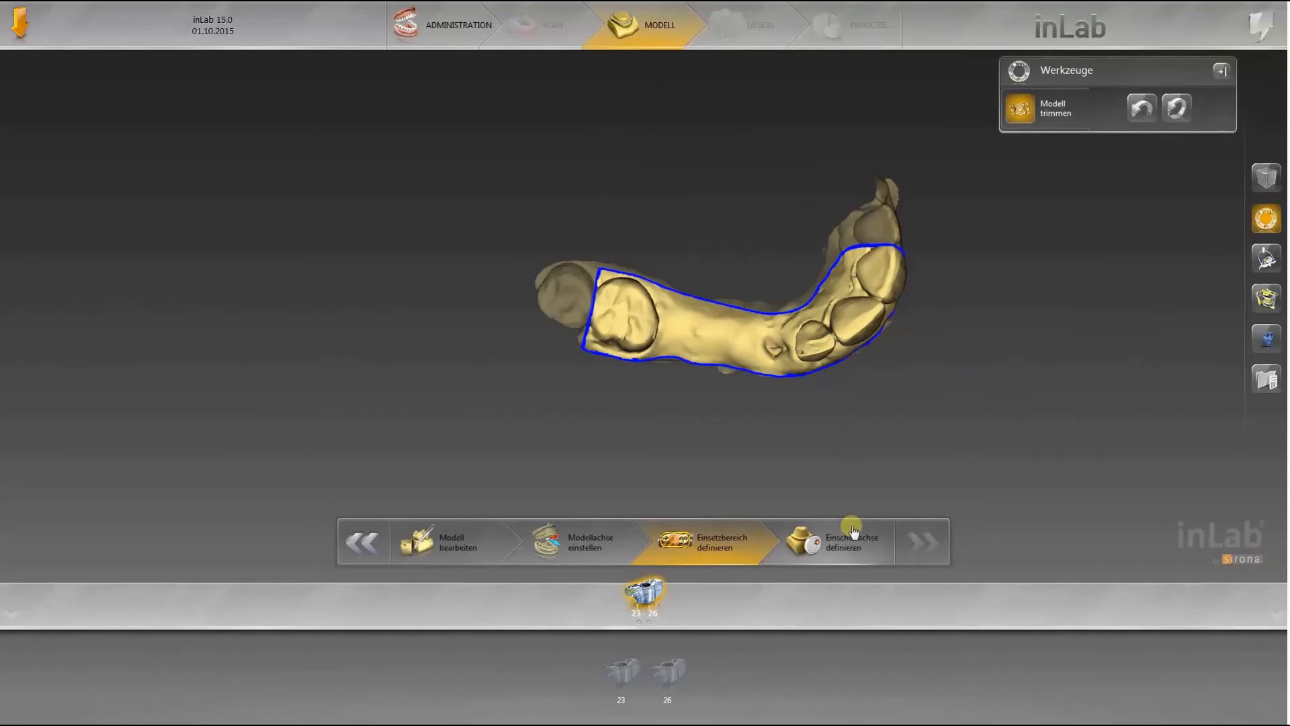
Step: Define the guide's insertion axis by tilting it slightly off centre, and check the undercuts from the side
click(838, 556)
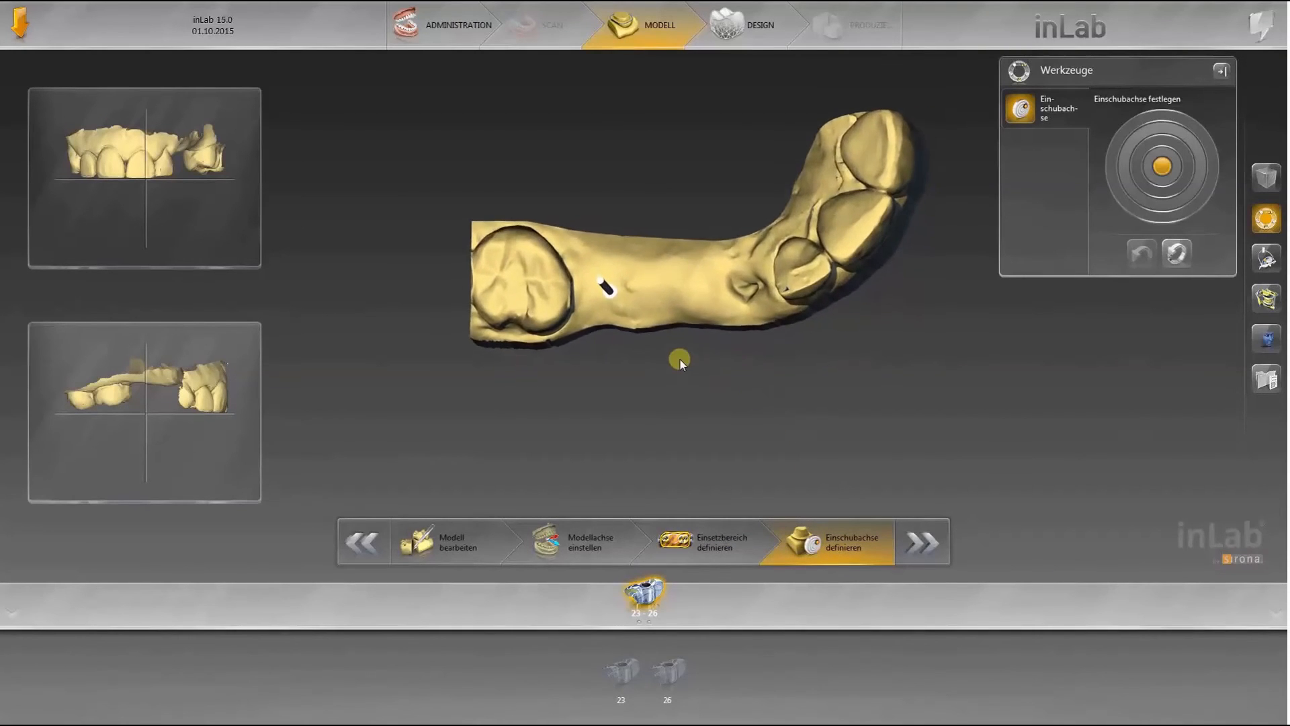
mouse_move(1162, 166)
mouse_down()
mouse_move(1162, 224)
mouse_move(1169, 181)
mouse_up()
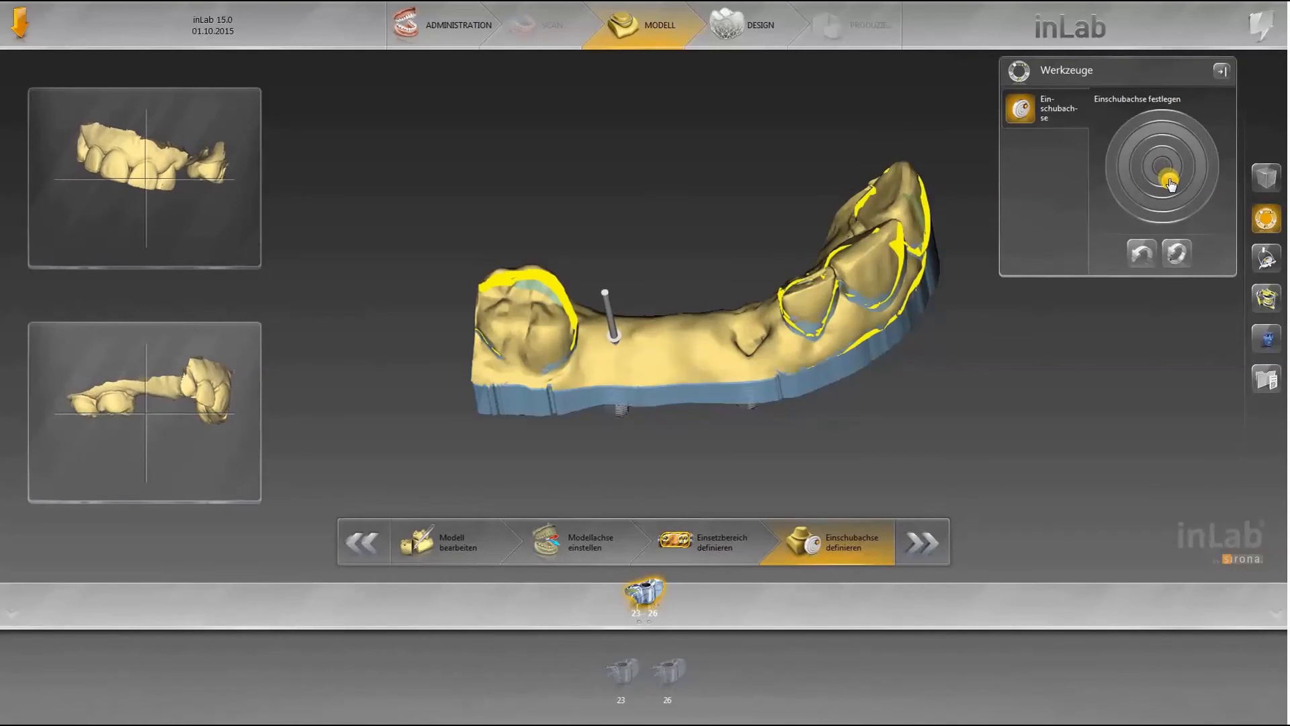
drag(1169, 182, 1170, 180)
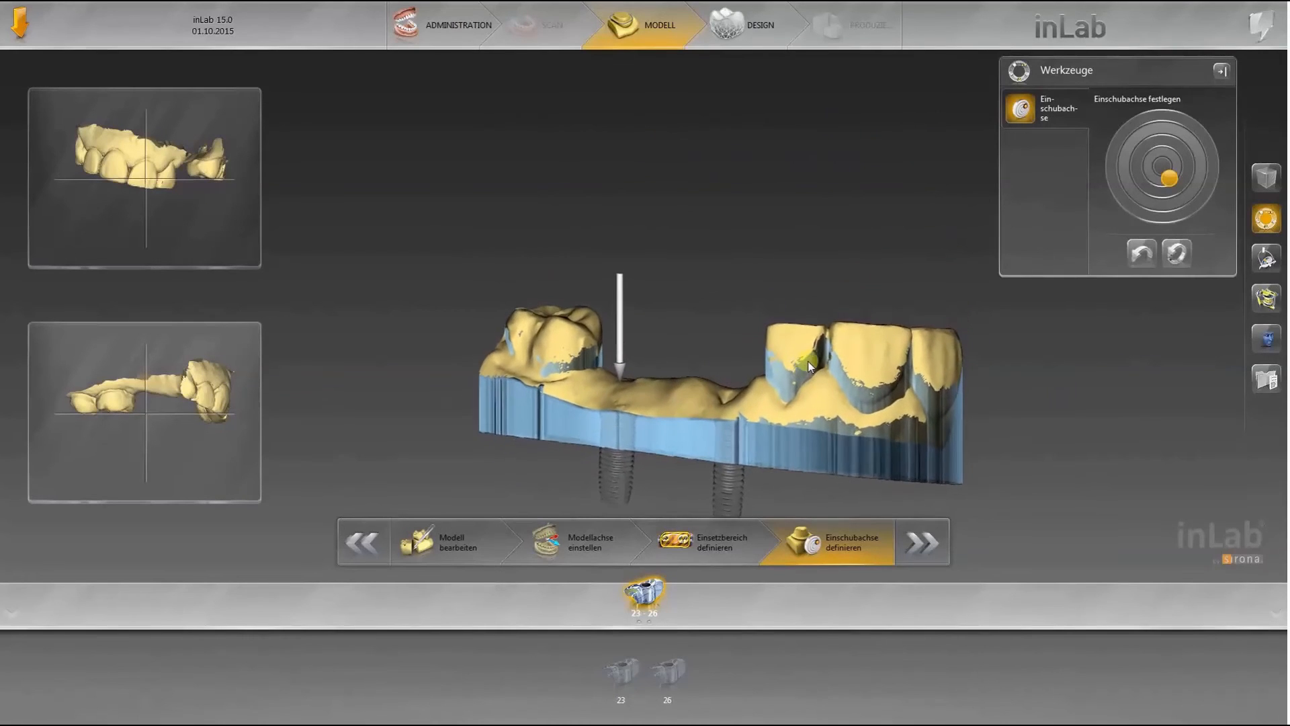
drag(562, 388, 905, 482)
Step: Set the CEREC Guide thickness (Dicke) to 2 mm in the design parameters and accept it
click(919, 544)
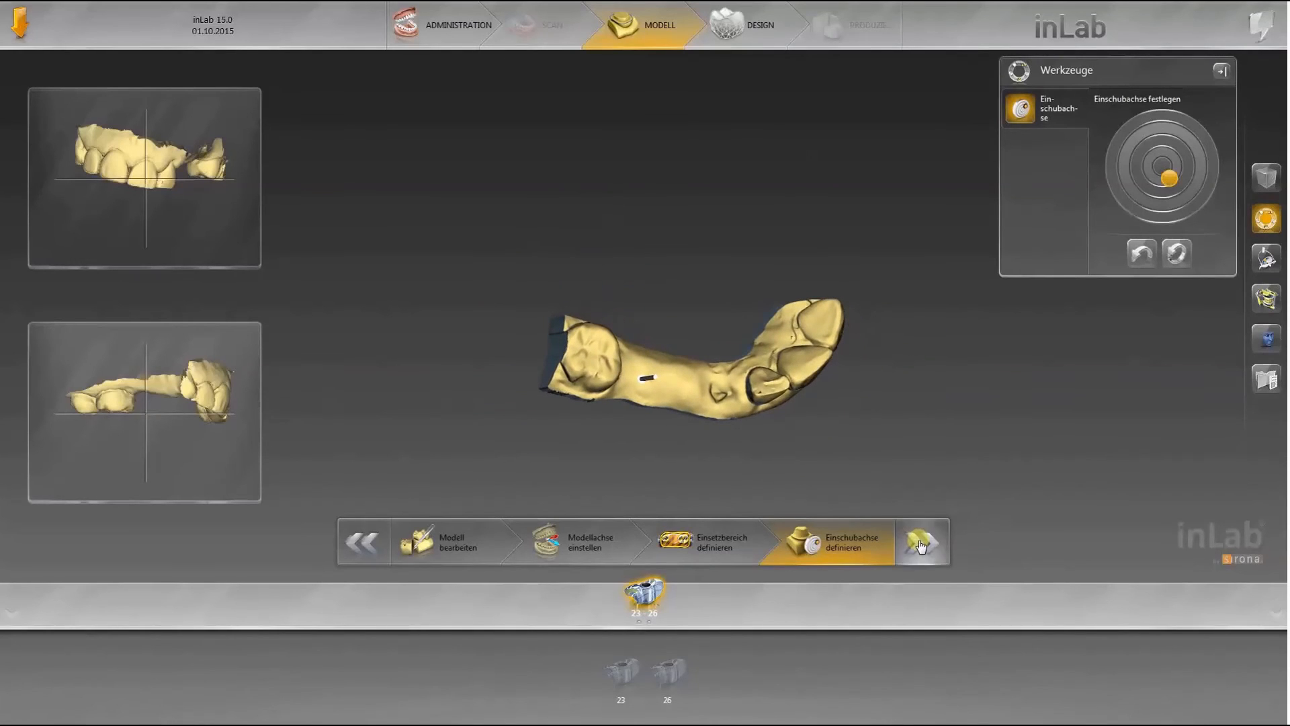
click(920, 544)
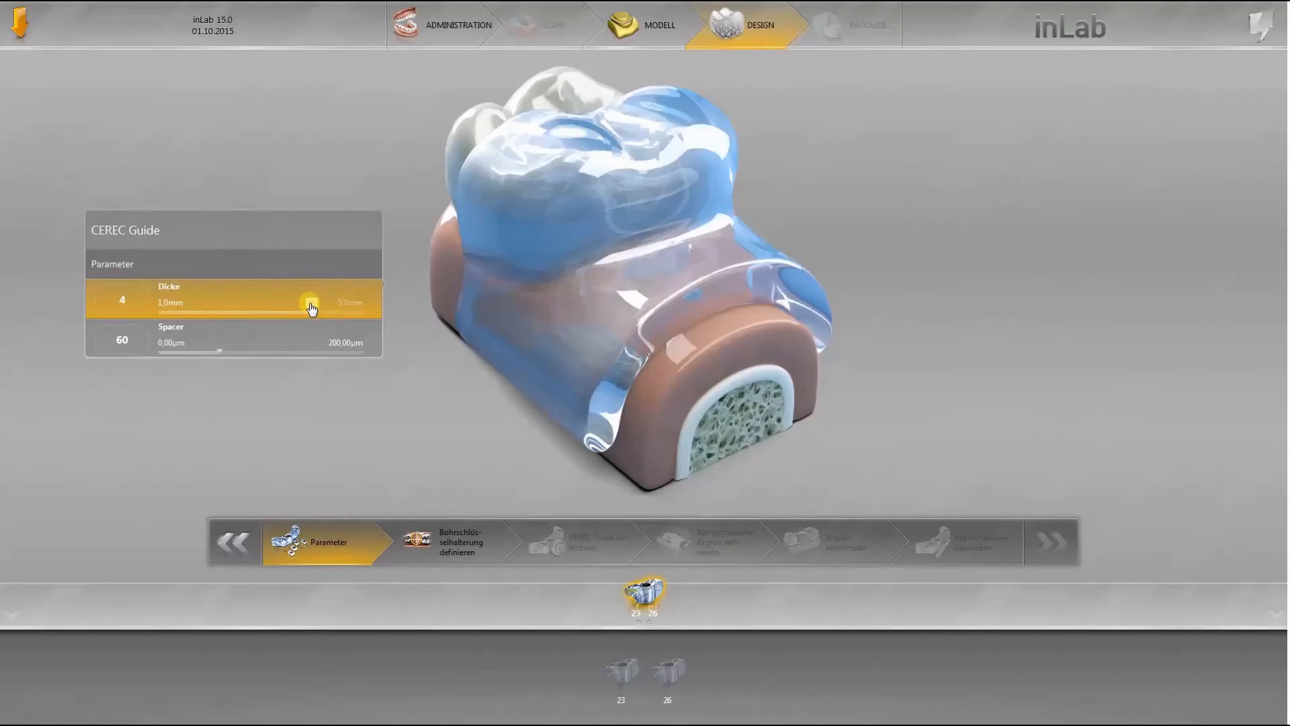
drag(308, 308, 216, 309)
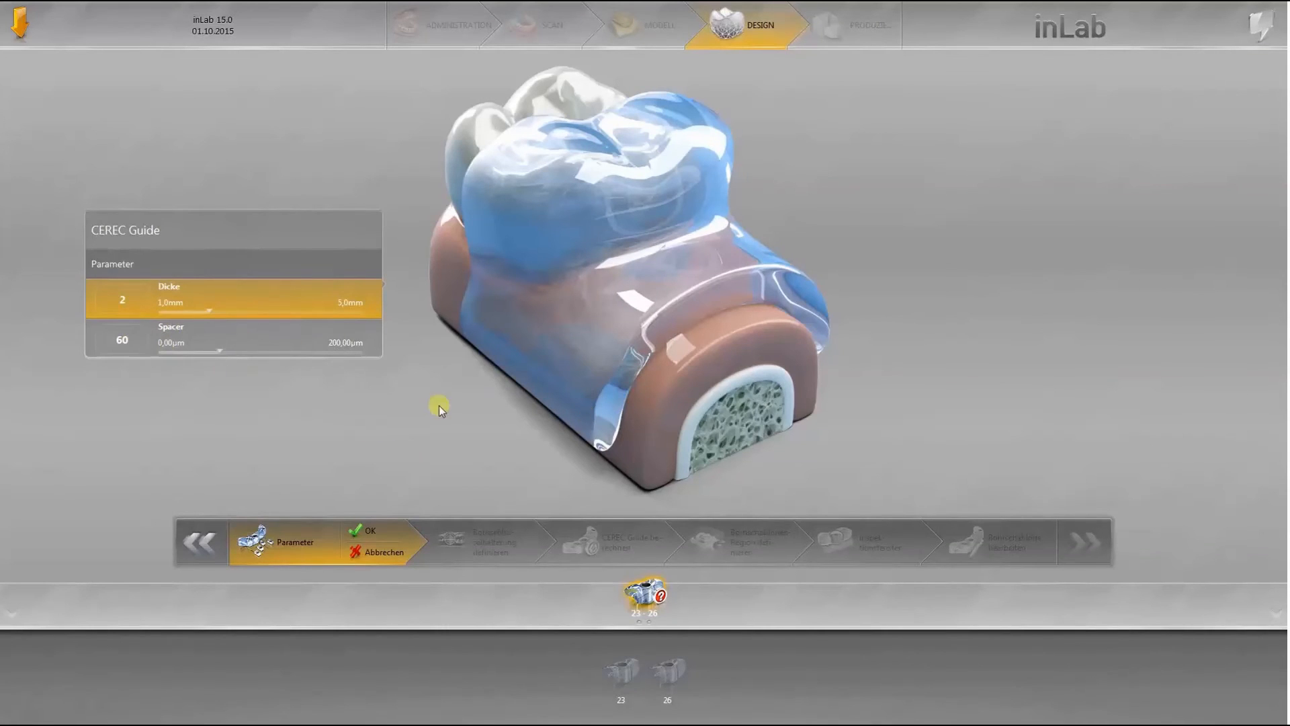
click(367, 531)
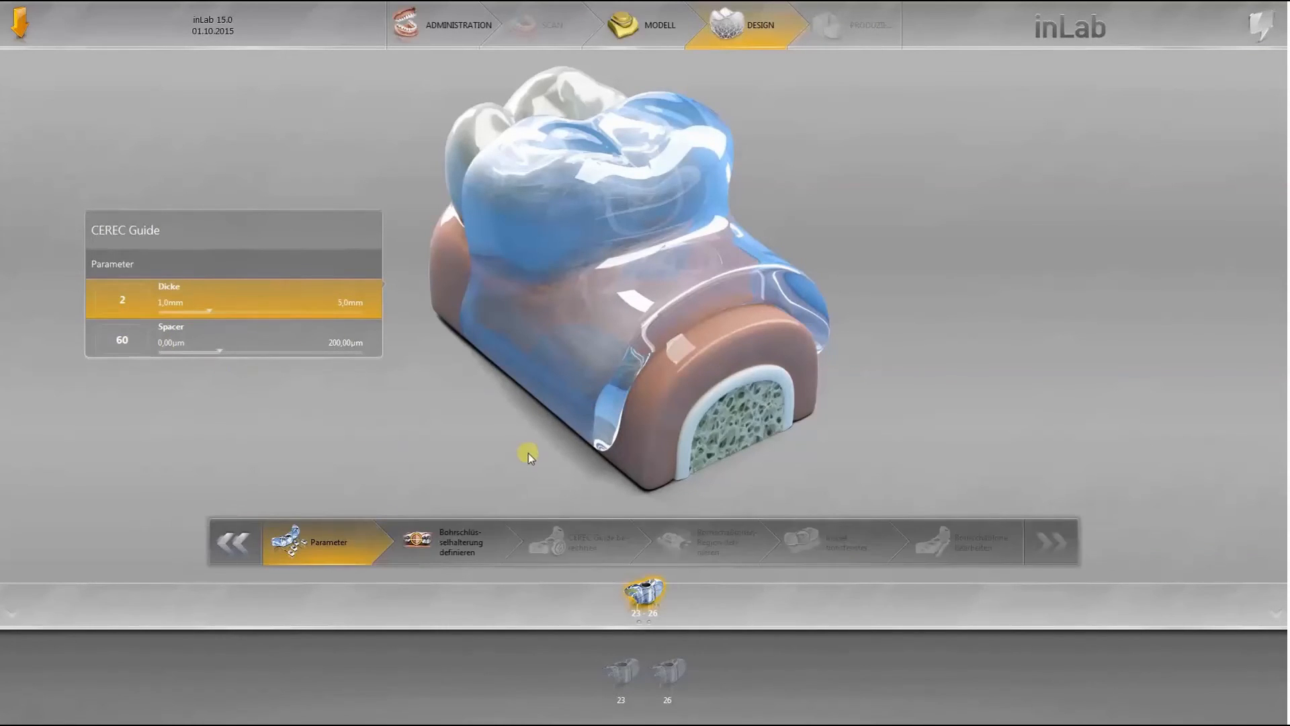
Step: Define the drill key holders by grinding in the support at 26 (Support einschleifen) and keeping the support at 23 (Support beibehalten)
click(462, 552)
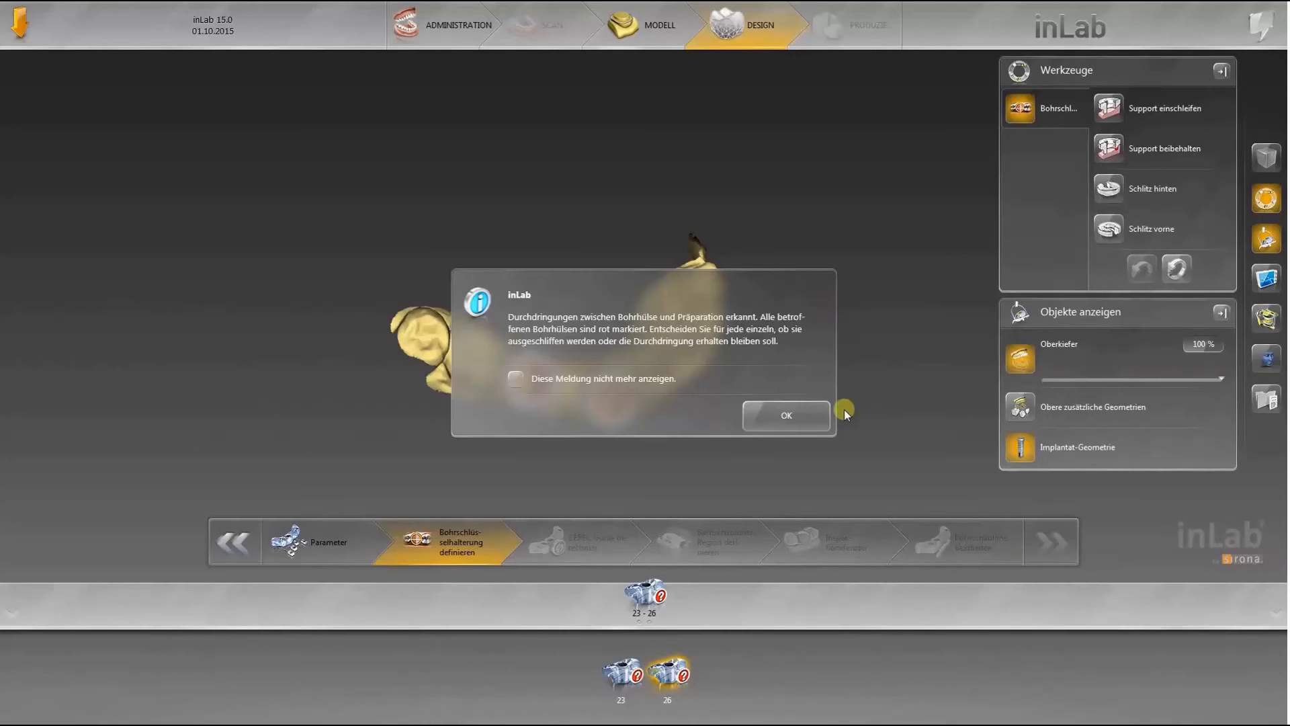
click(800, 418)
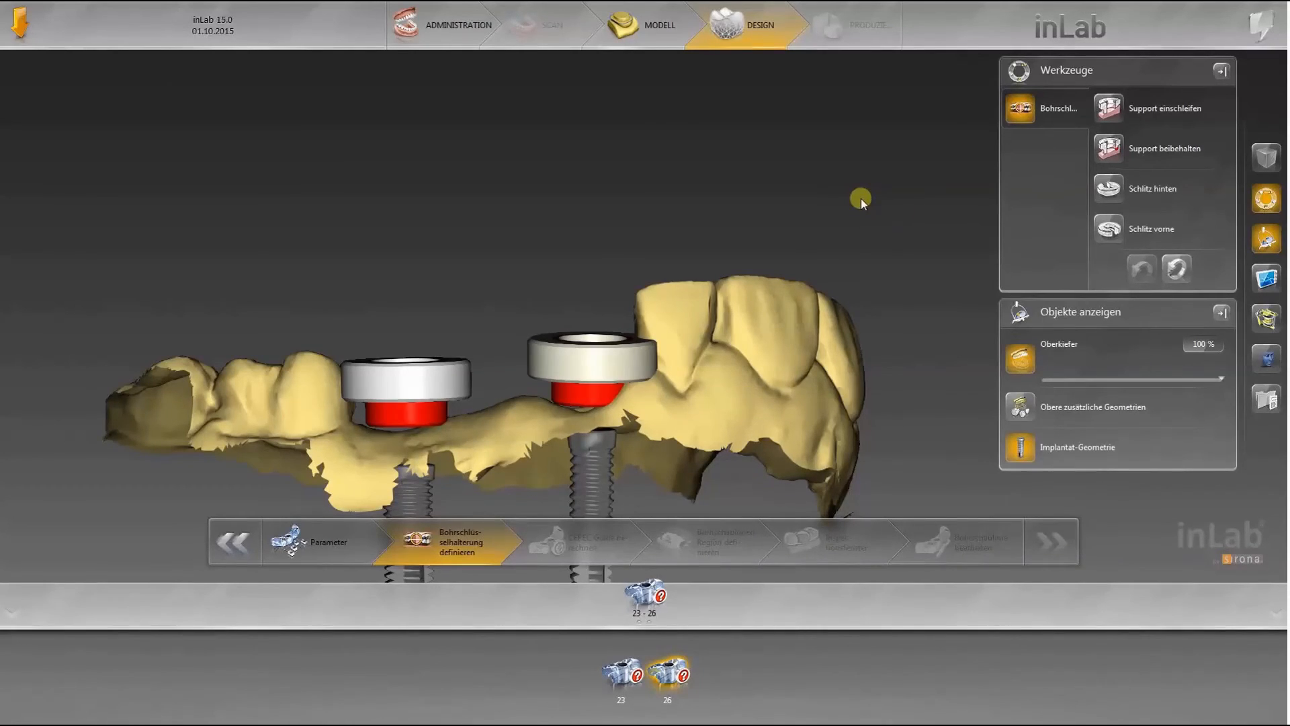
click(1118, 112)
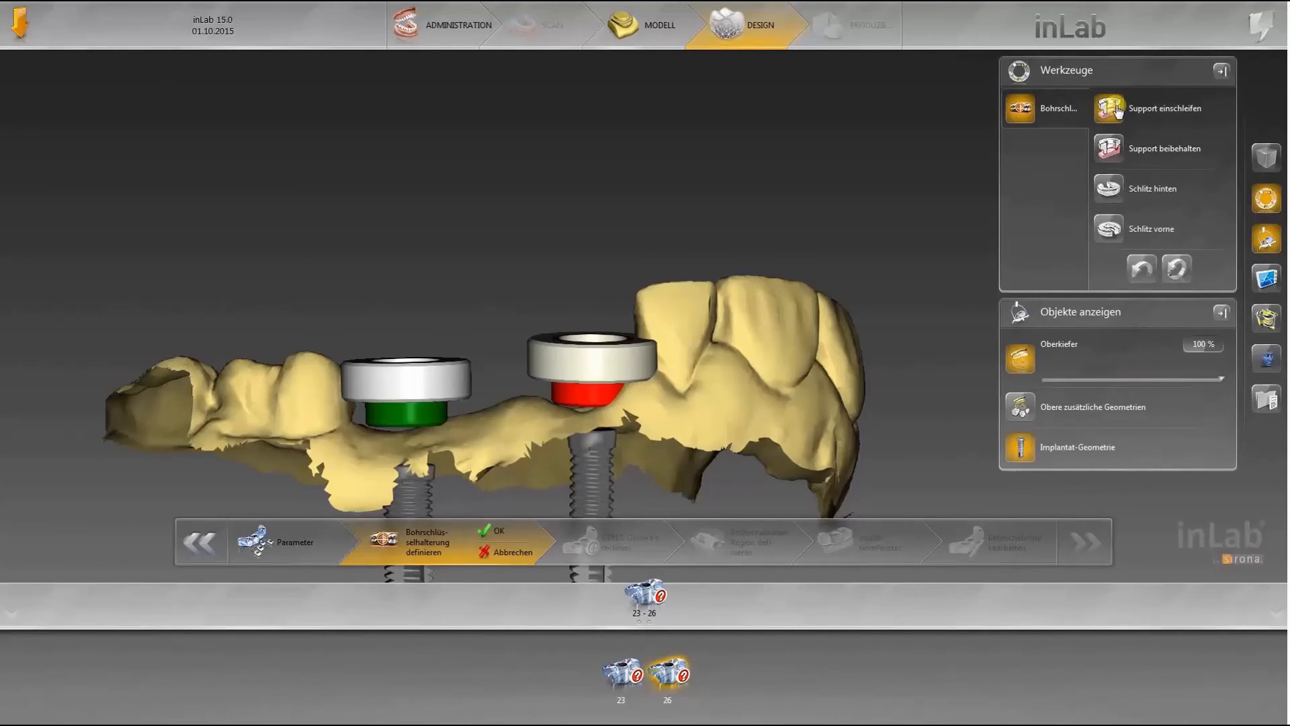
drag(530, 451, 617, 369)
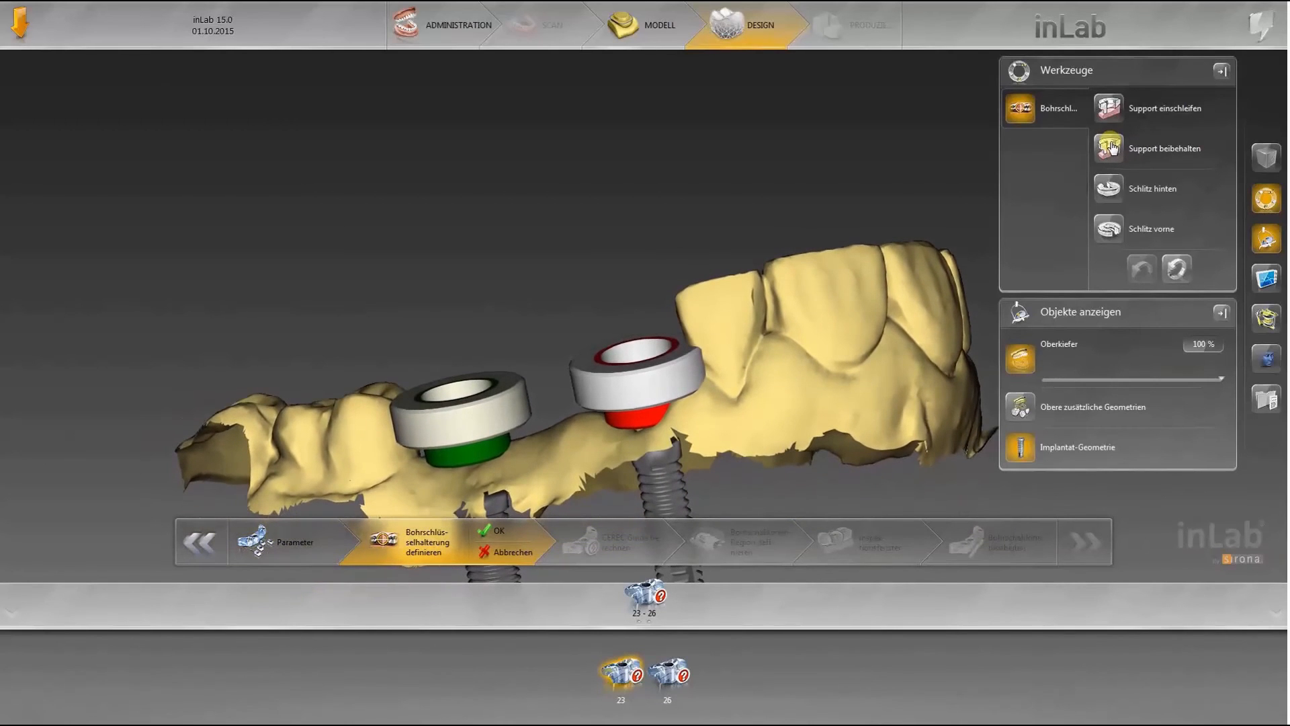
click(1112, 146)
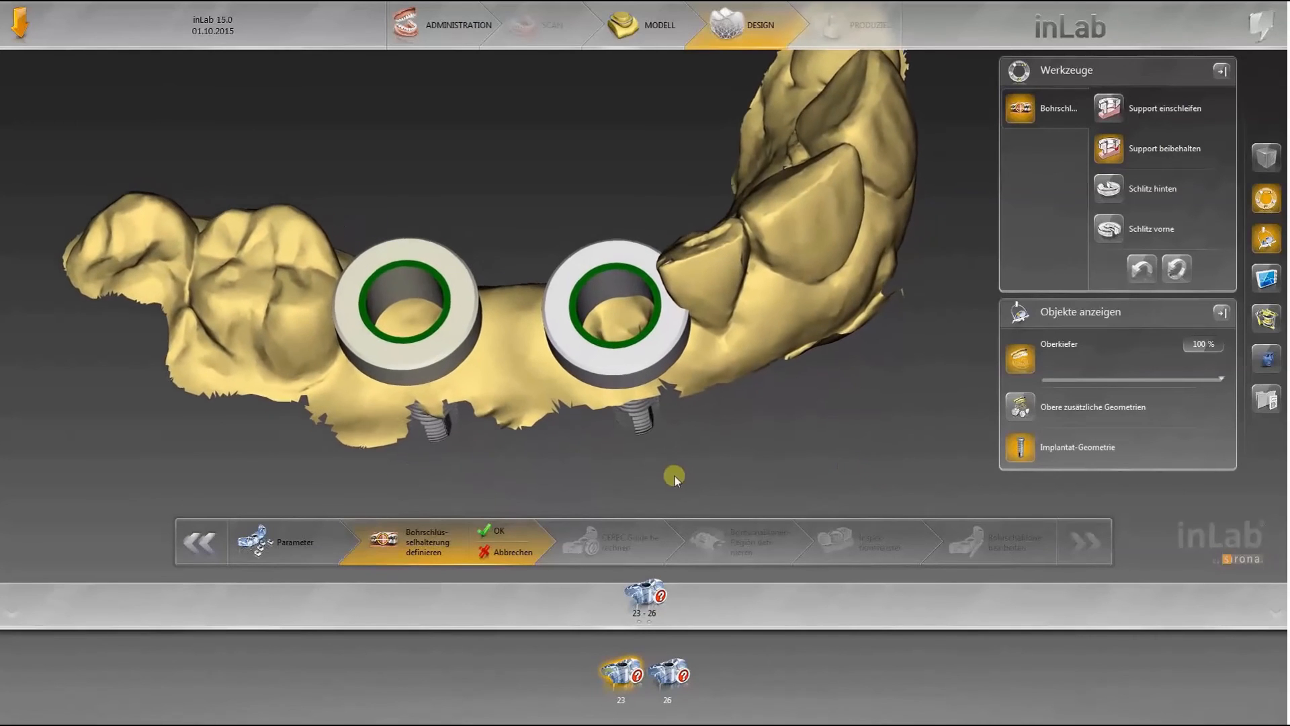
Step: Reduce the outer diameter of the drill key holder rings at 23 and 26 and accept the holder definition
mouse_move(640, 393)
drag(640, 393, 634, 373)
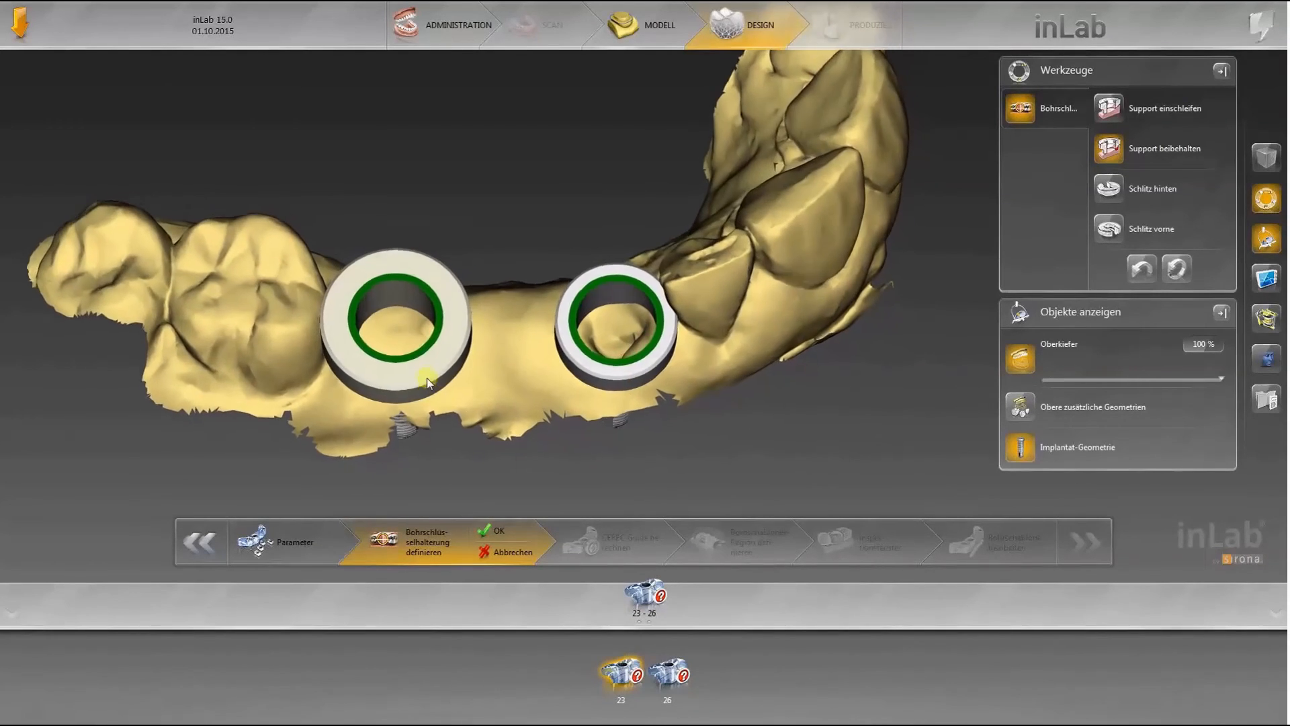
mouse_move(397, 393)
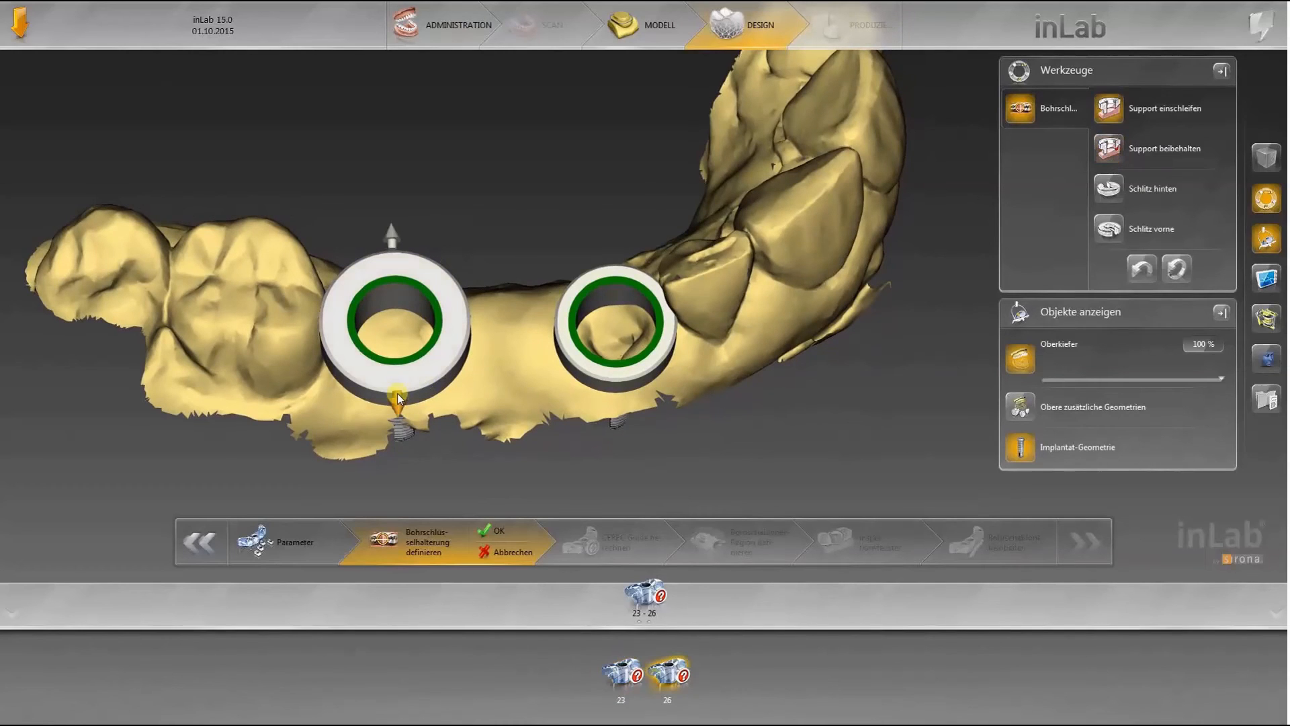
drag(397, 393, 398, 390)
scroll(565, 443, down, 4)
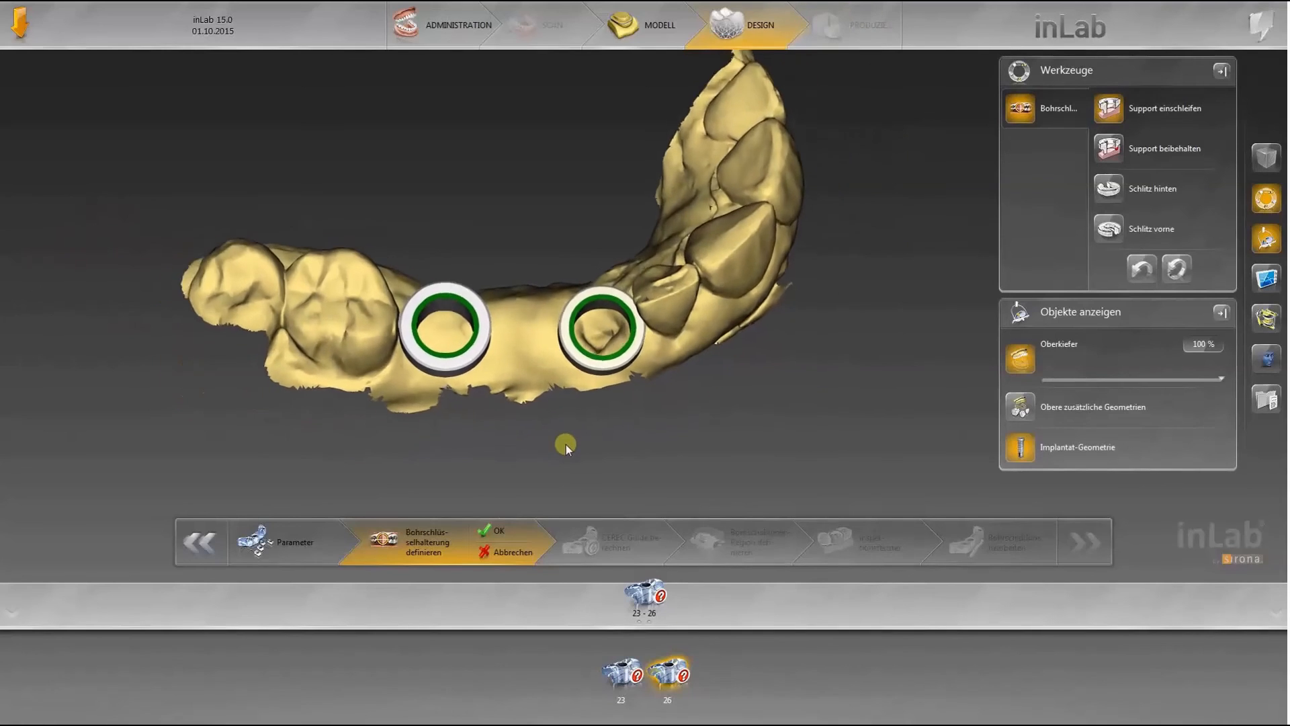
scroll(565, 443, up, 2)
drag(565, 309, 593, 440)
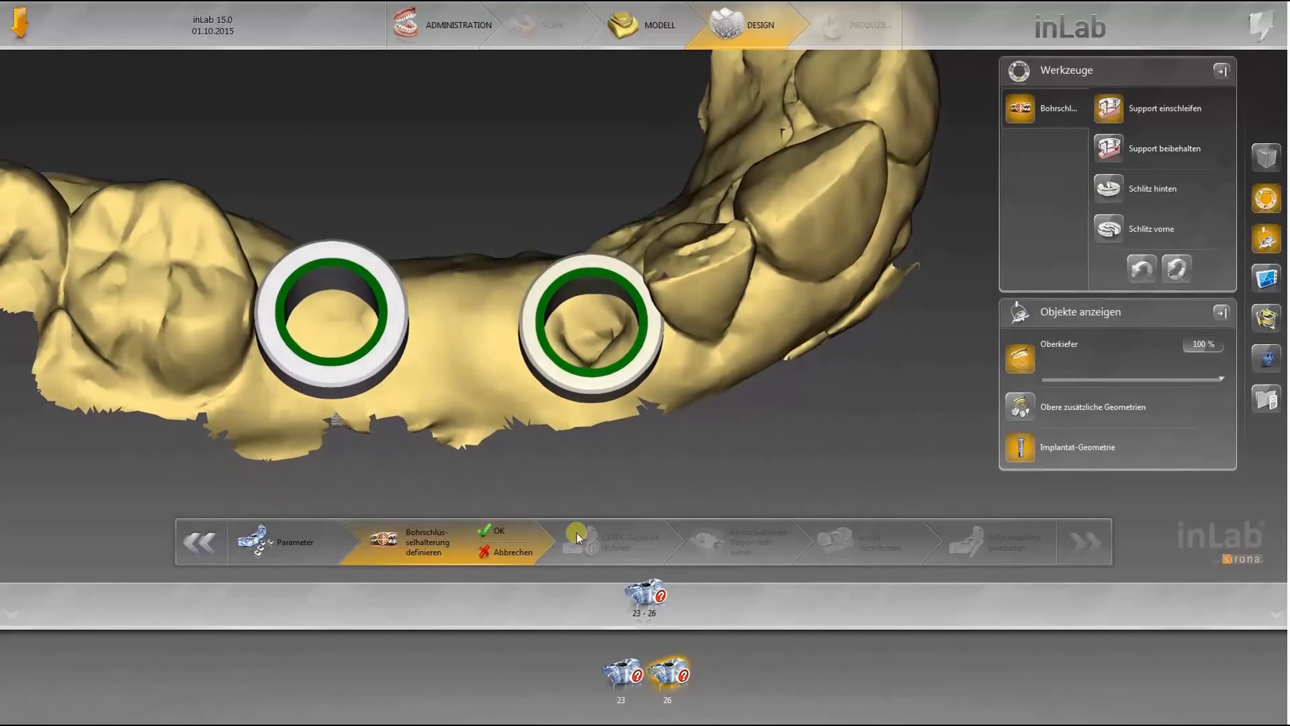
click(504, 537)
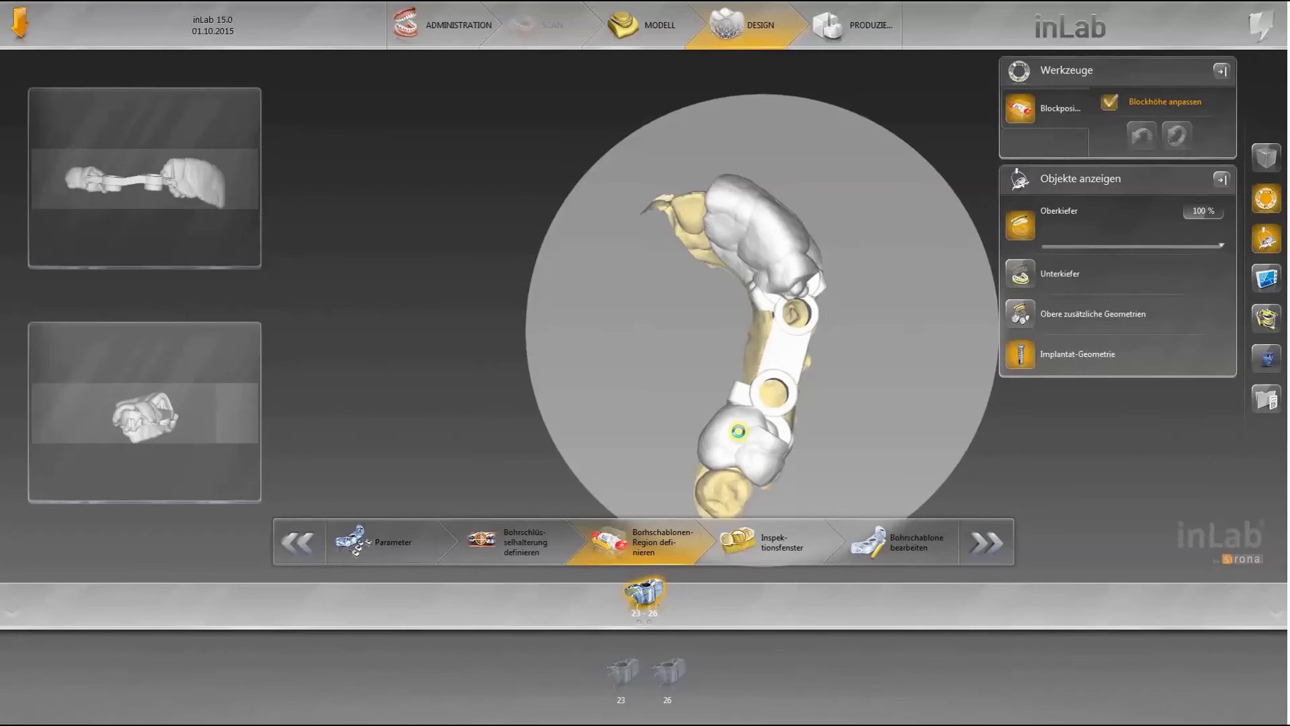
Step: Cut inspection windows (Inspektionsfenster) into the tooth supports beside the drill key rings at 23 and 26, and accept them
click(770, 552)
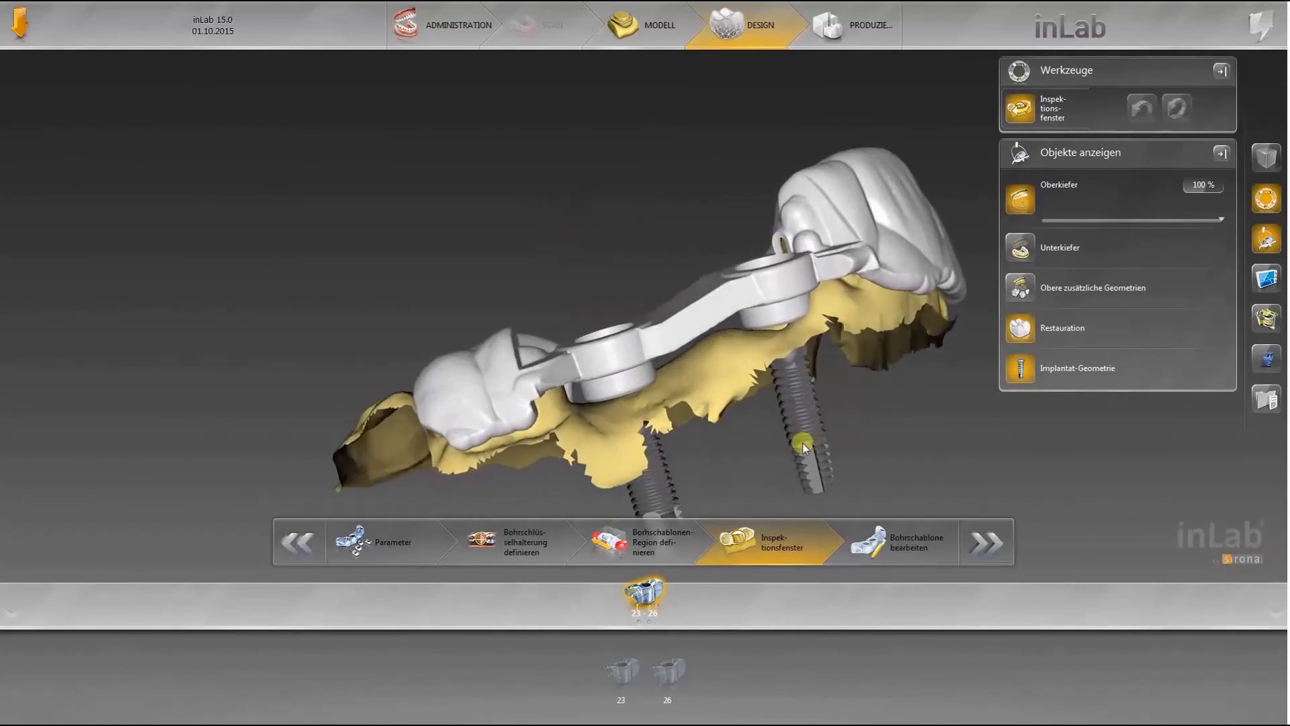
drag(703, 417, 756, 315)
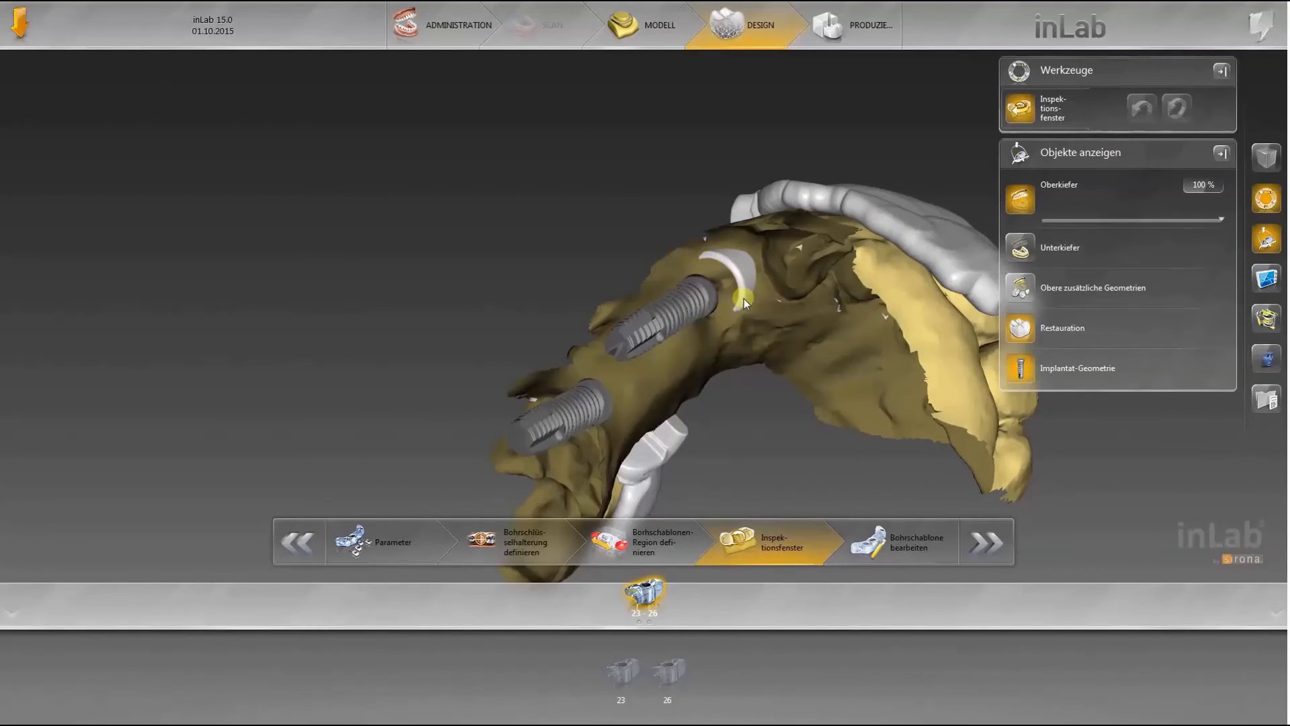
drag(743, 271, 815, 494)
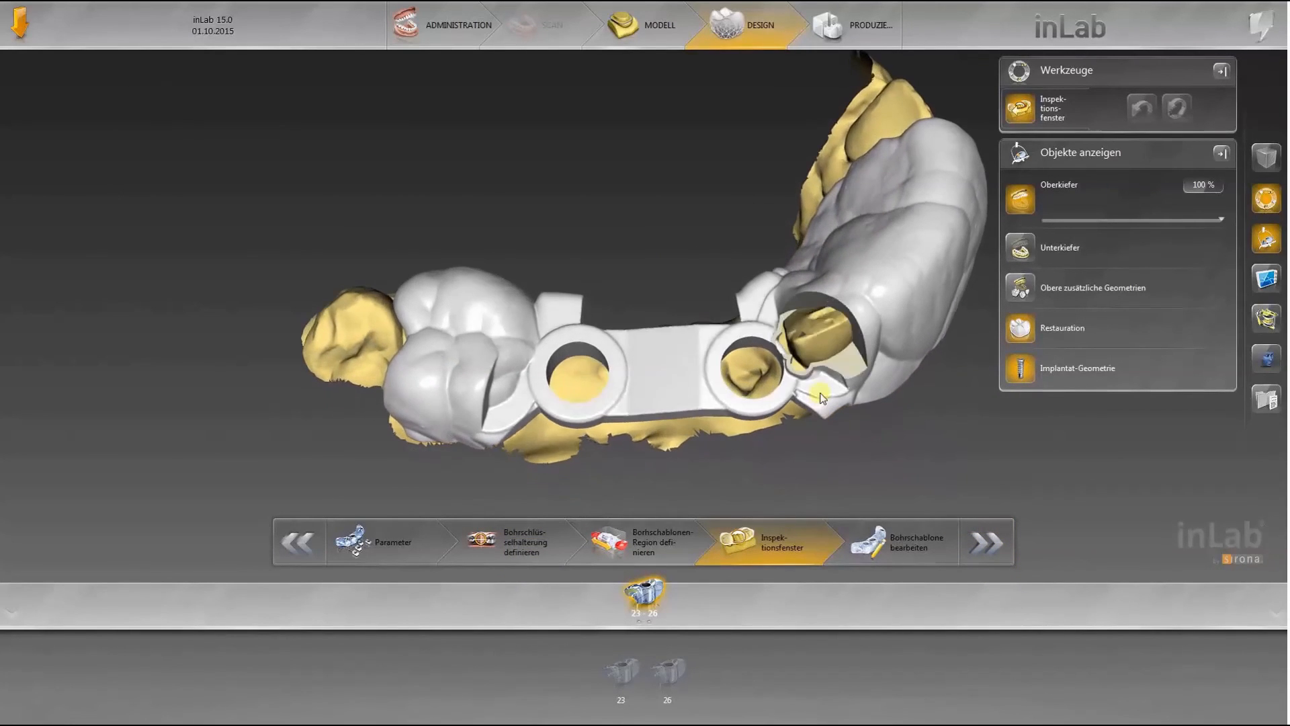
click(821, 353)
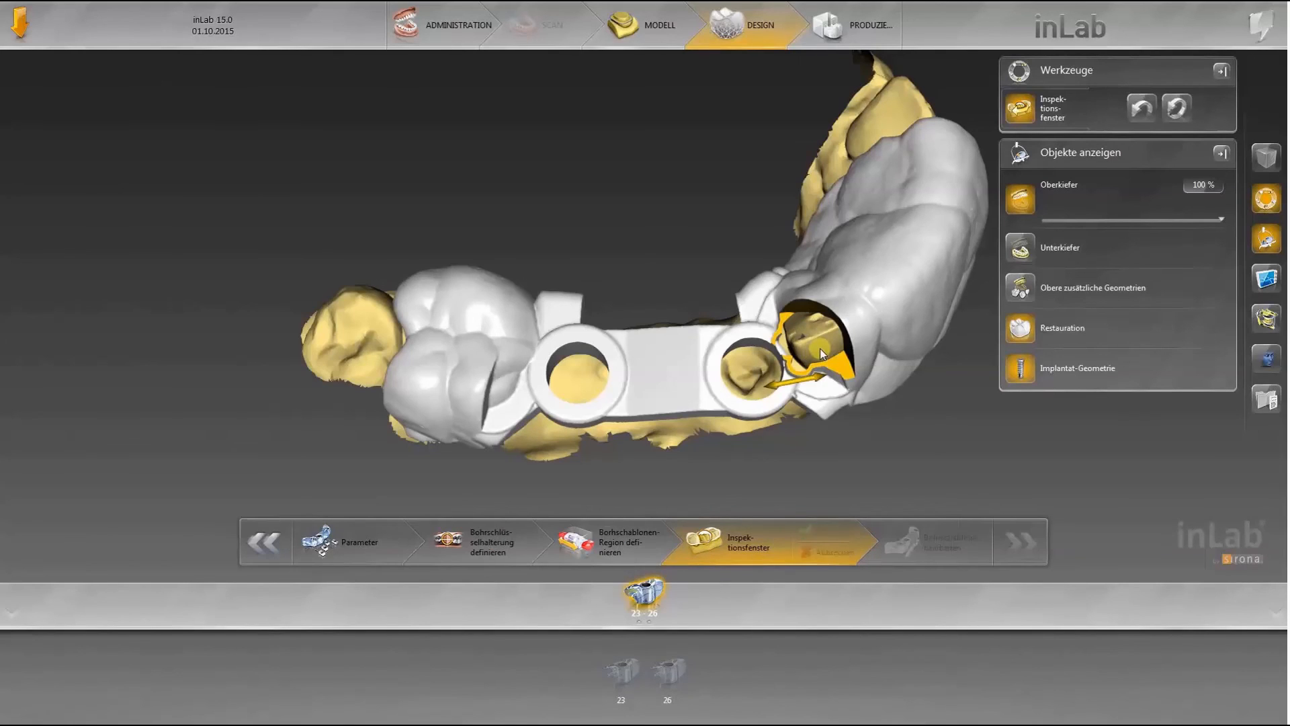
click(840, 480)
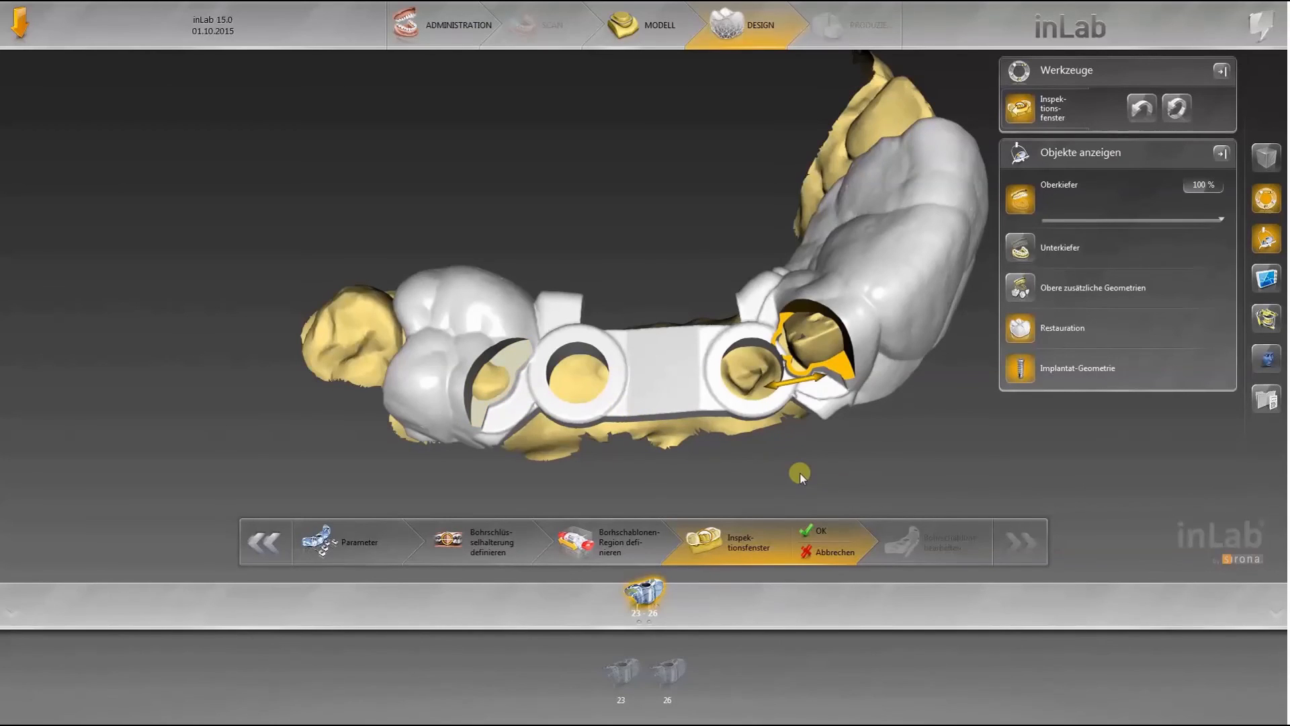
drag(800, 475, 904, 276)
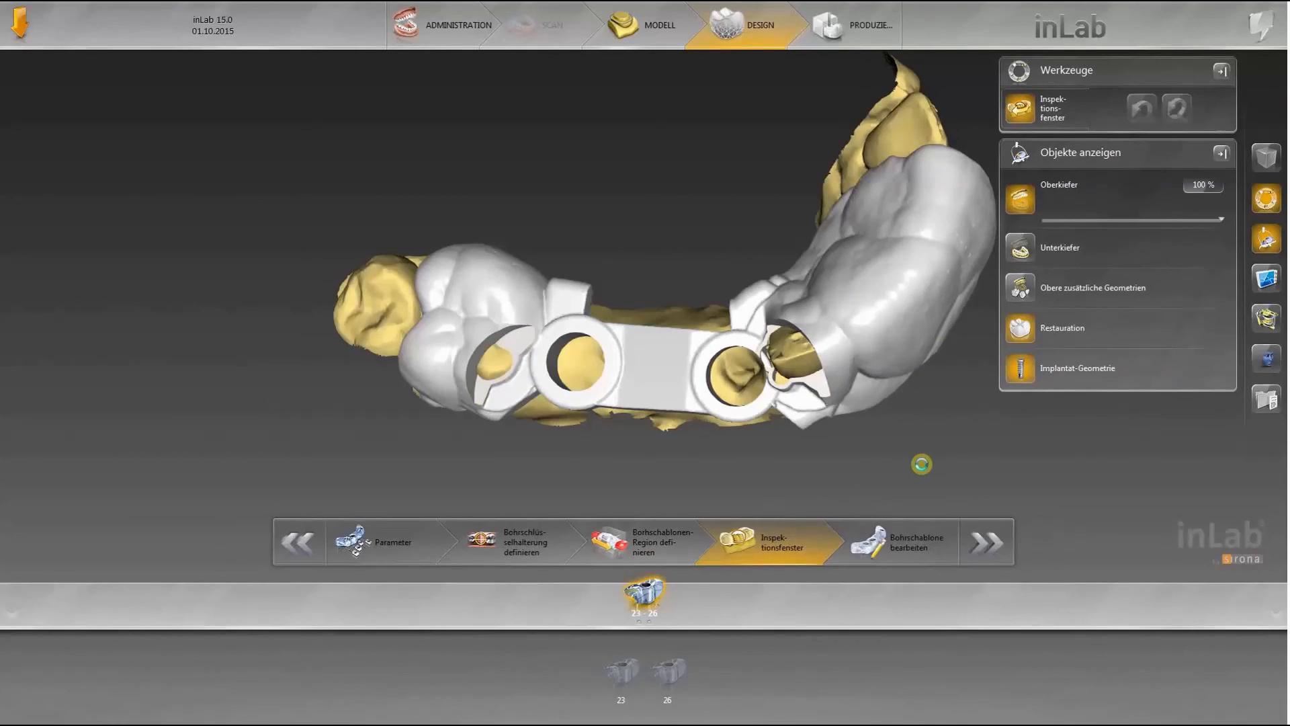
Step: Start editing the drill template (Bohrschablone bearbeiten) and cut away the labial margin of the anterior support along the gum line
click(920, 546)
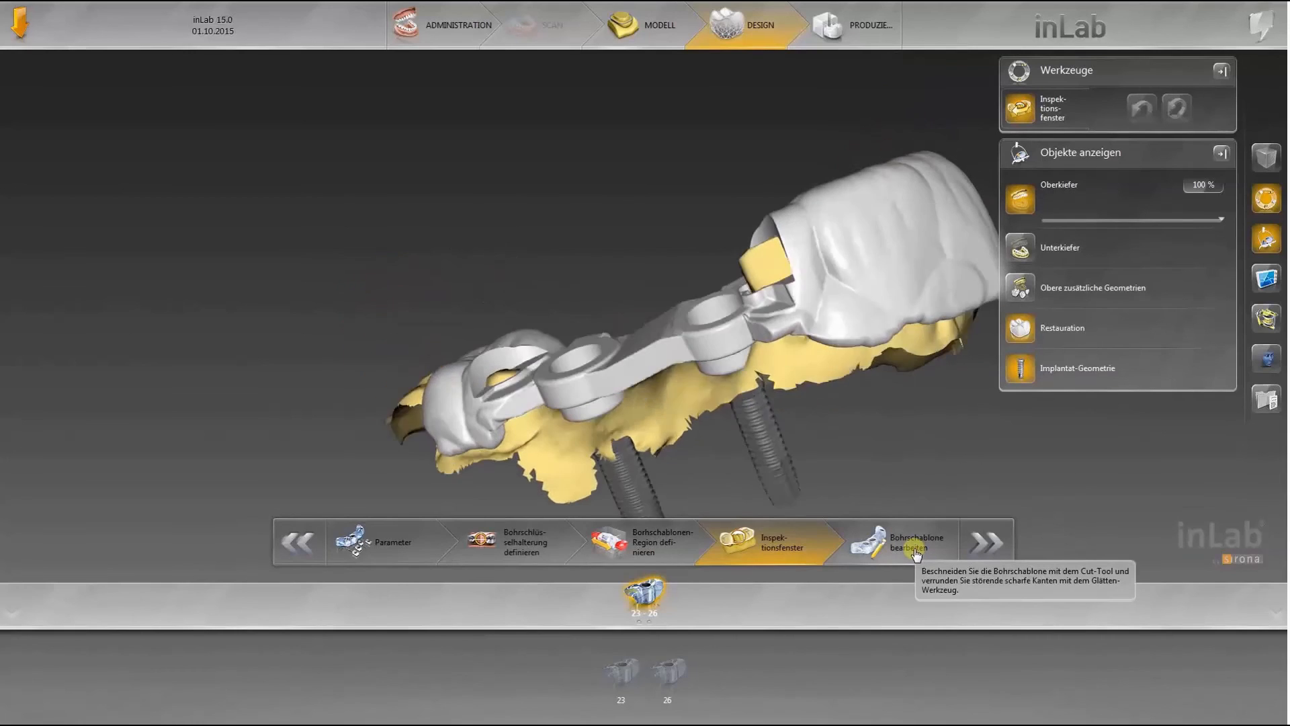
click(917, 552)
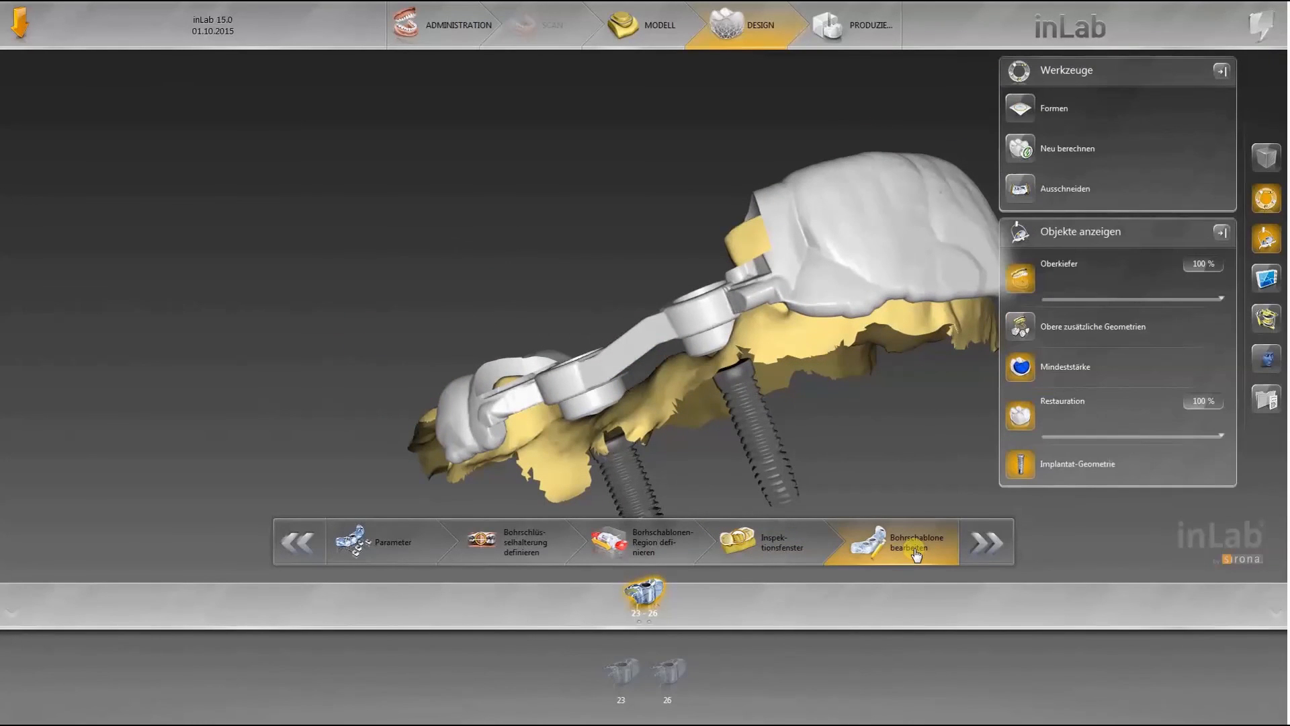
drag(826, 416, 684, 291)
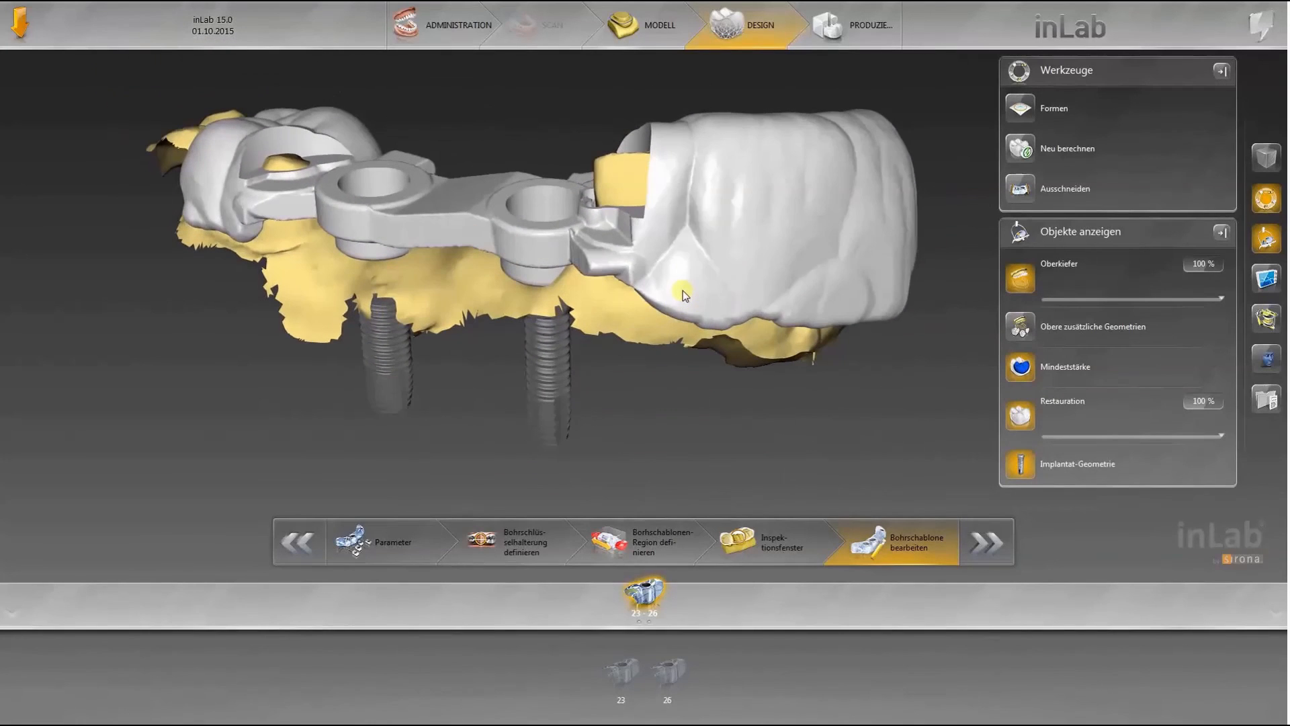
right_click(684, 291)
click(611, 253)
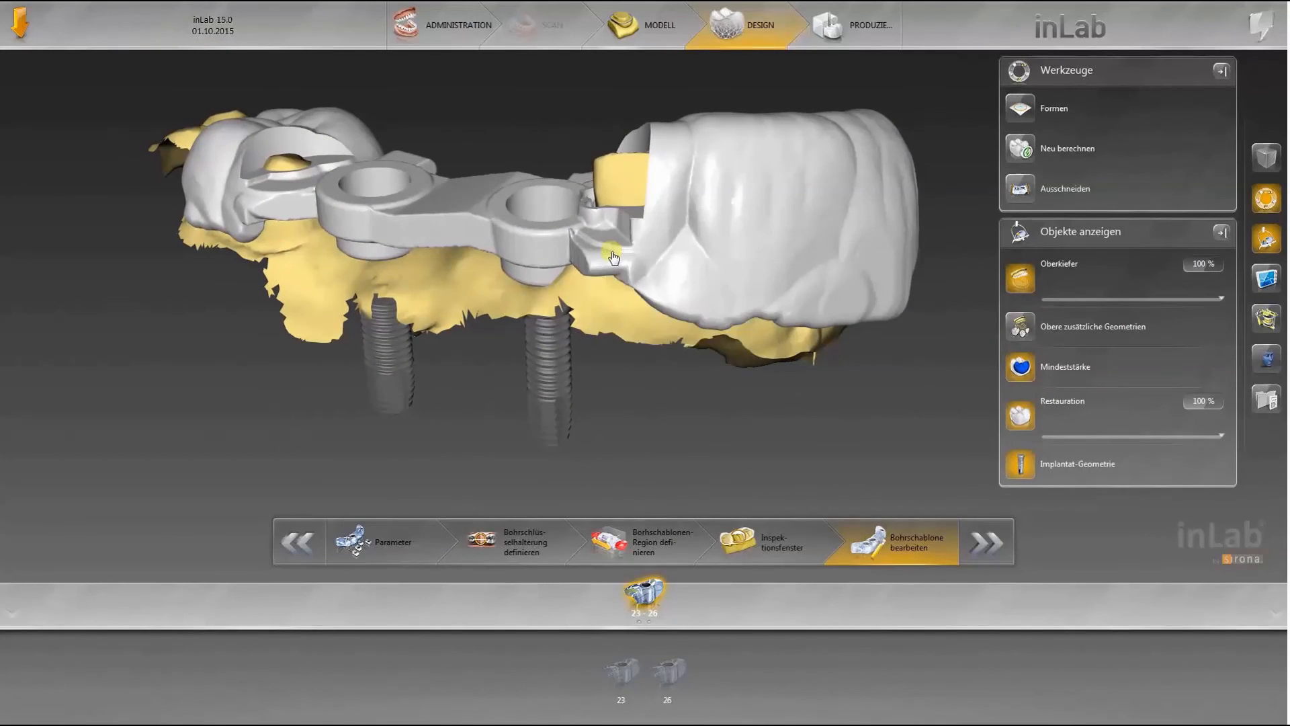
drag(625, 282, 617, 304)
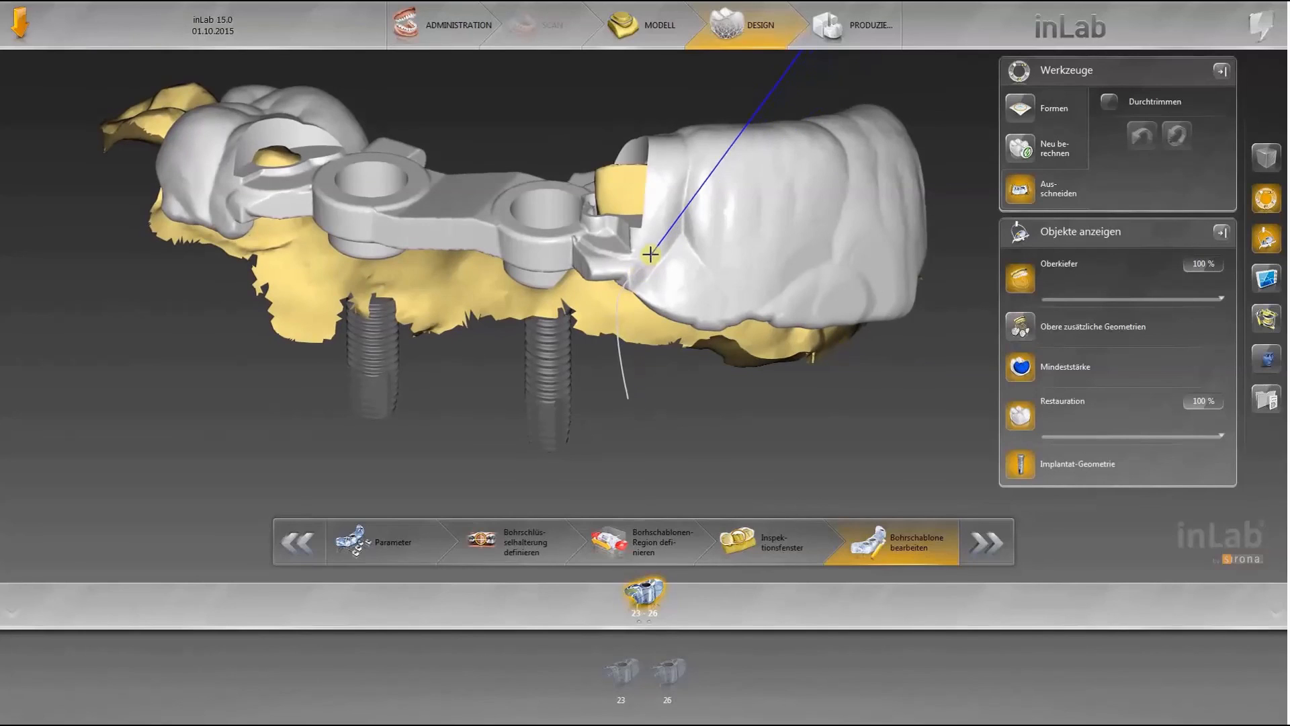
click(686, 216)
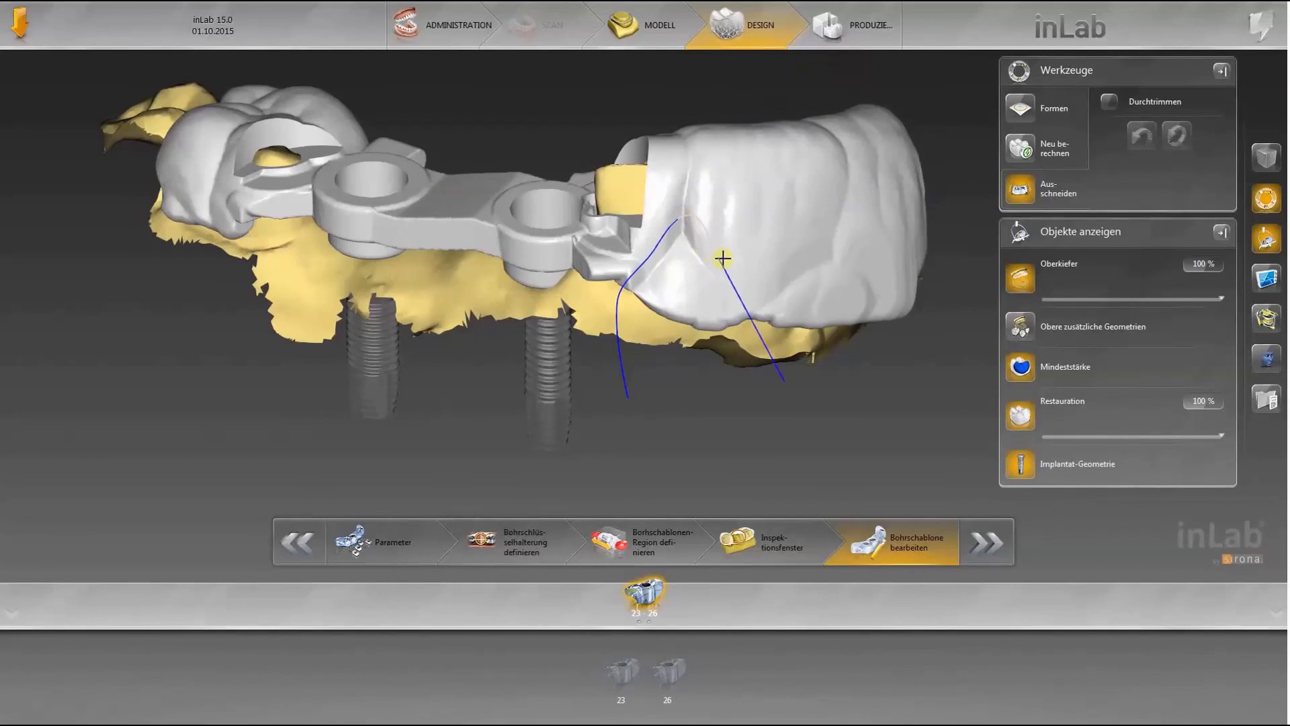
click(760, 279)
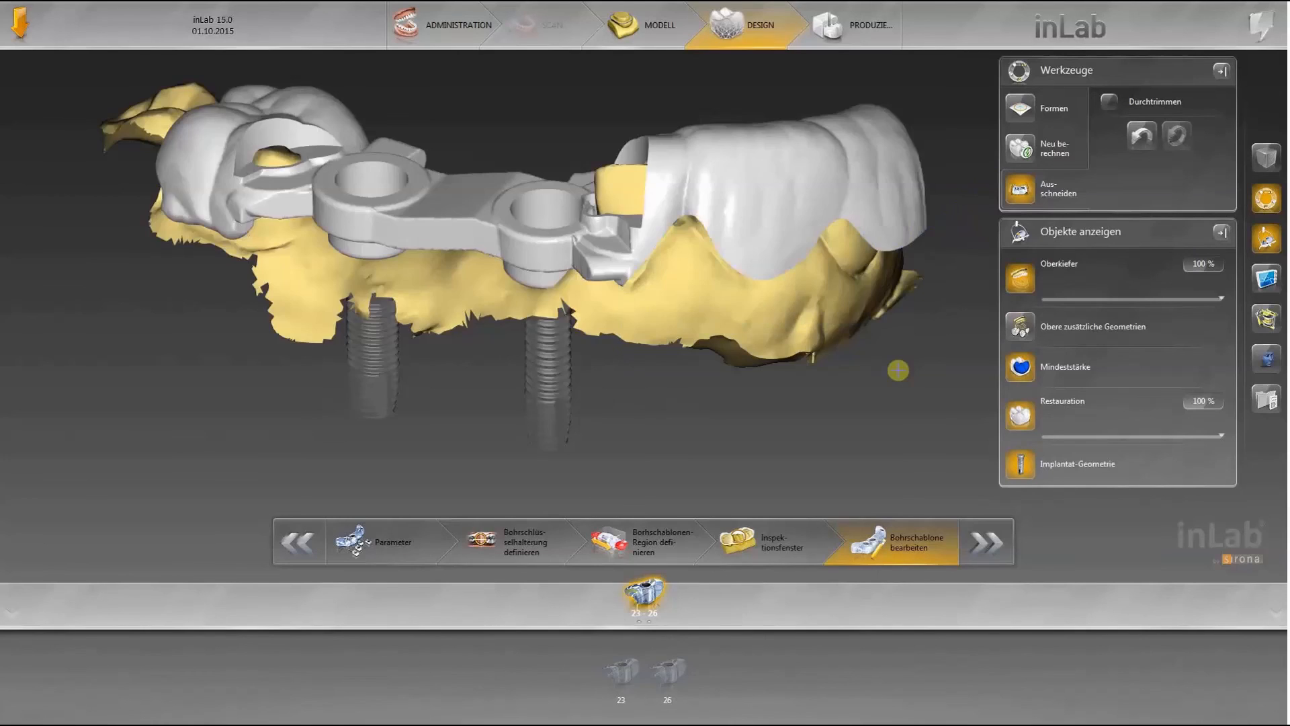
Step: Shorten the labial edge of the anterior support with a second scalloped cut, and trim its palatal side across the teeth
click(647, 326)
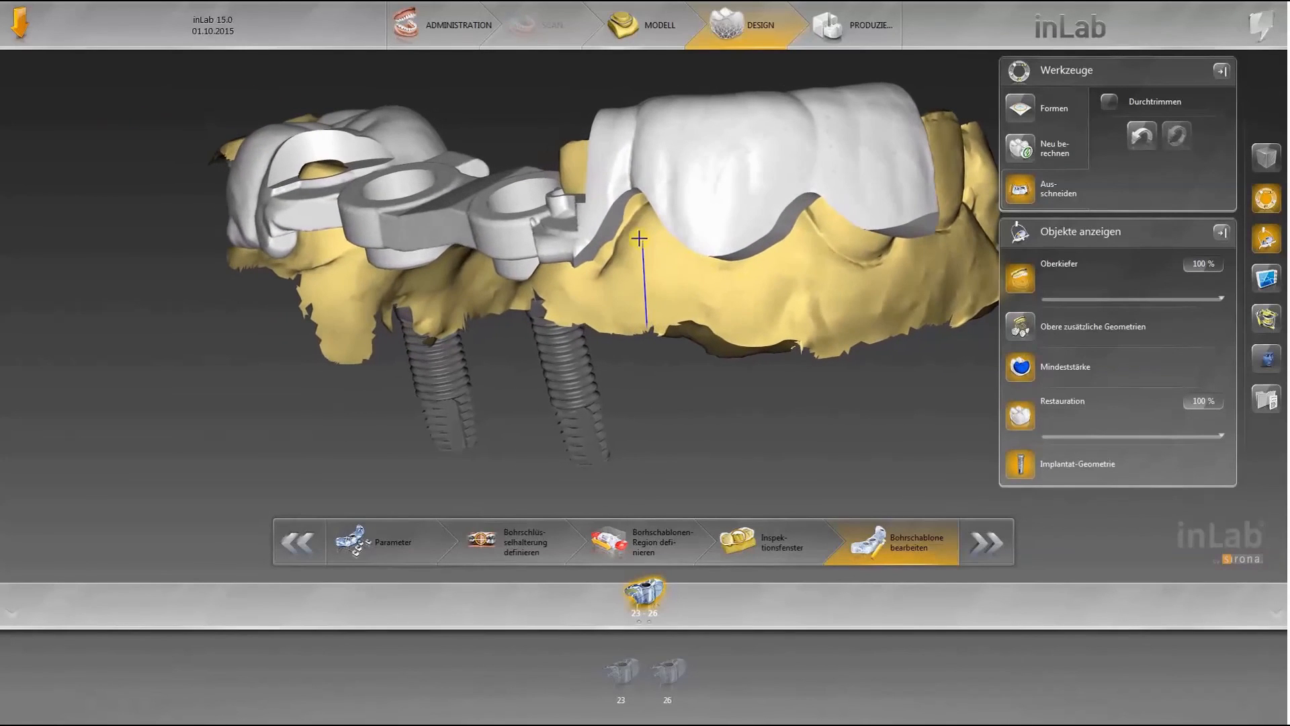
click(635, 200)
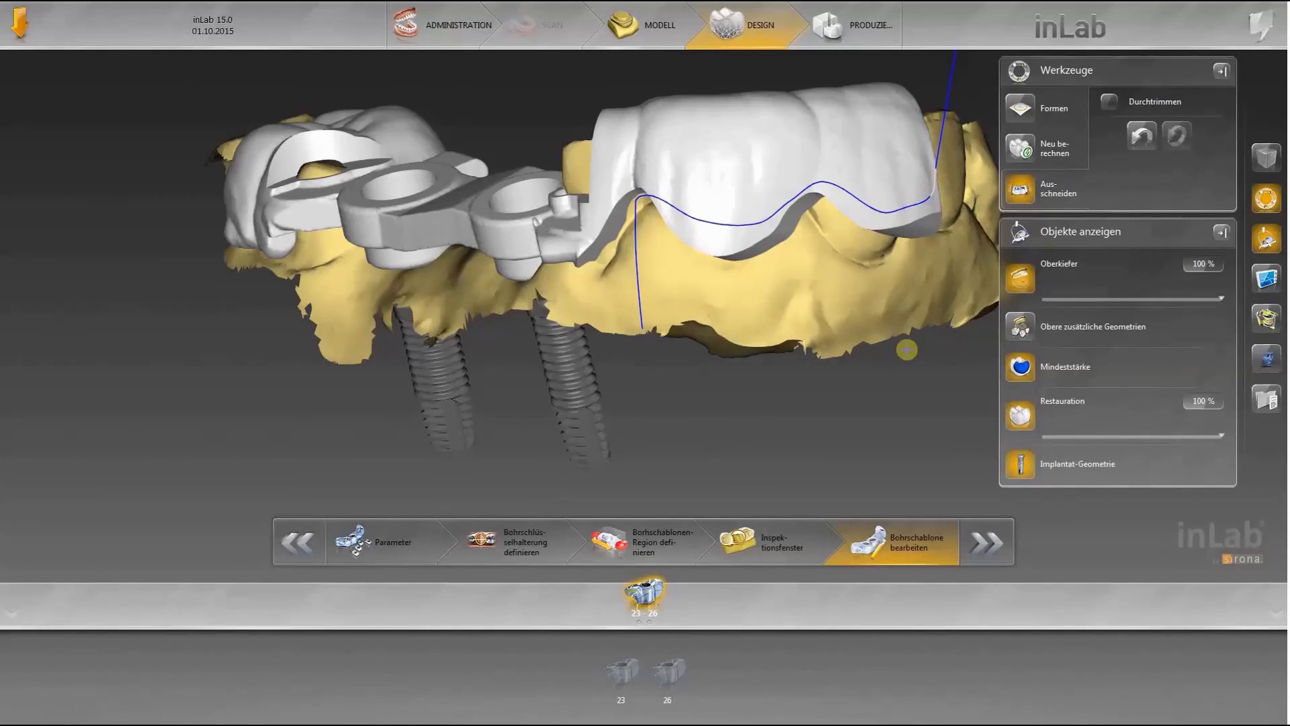
middle_drag(898, 348, 852, 271)
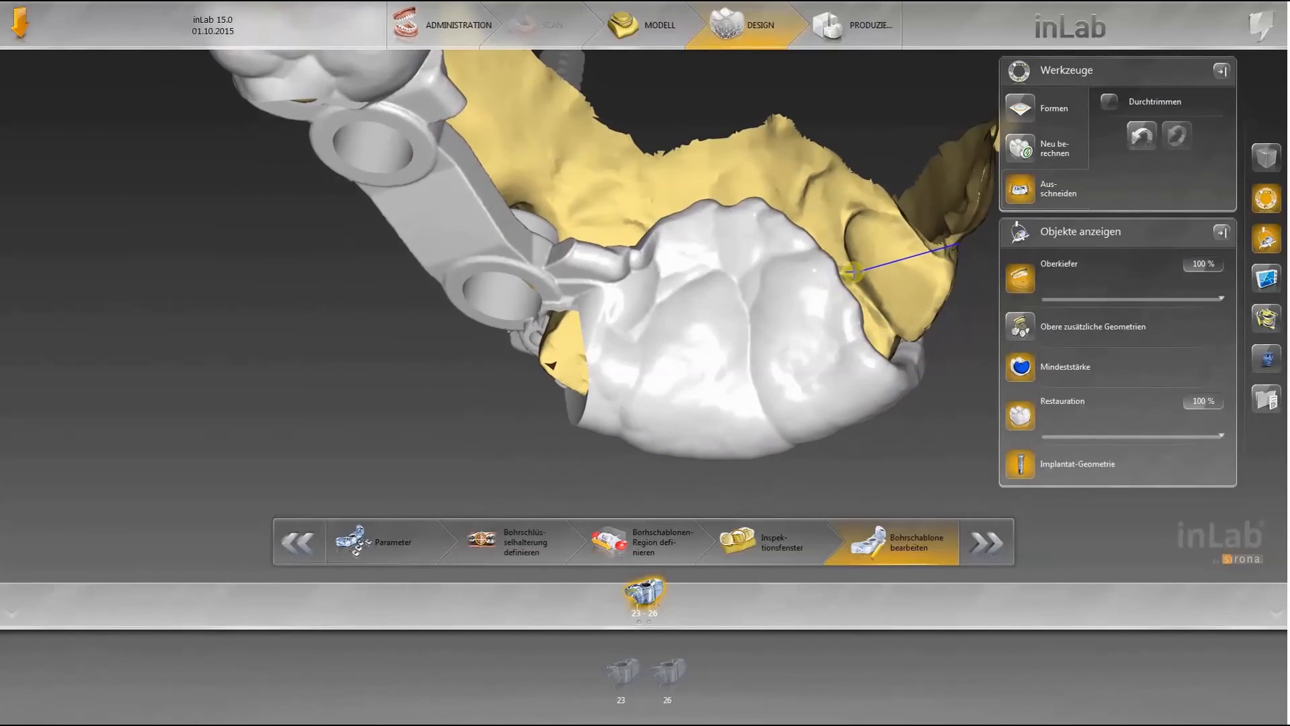
click(771, 337)
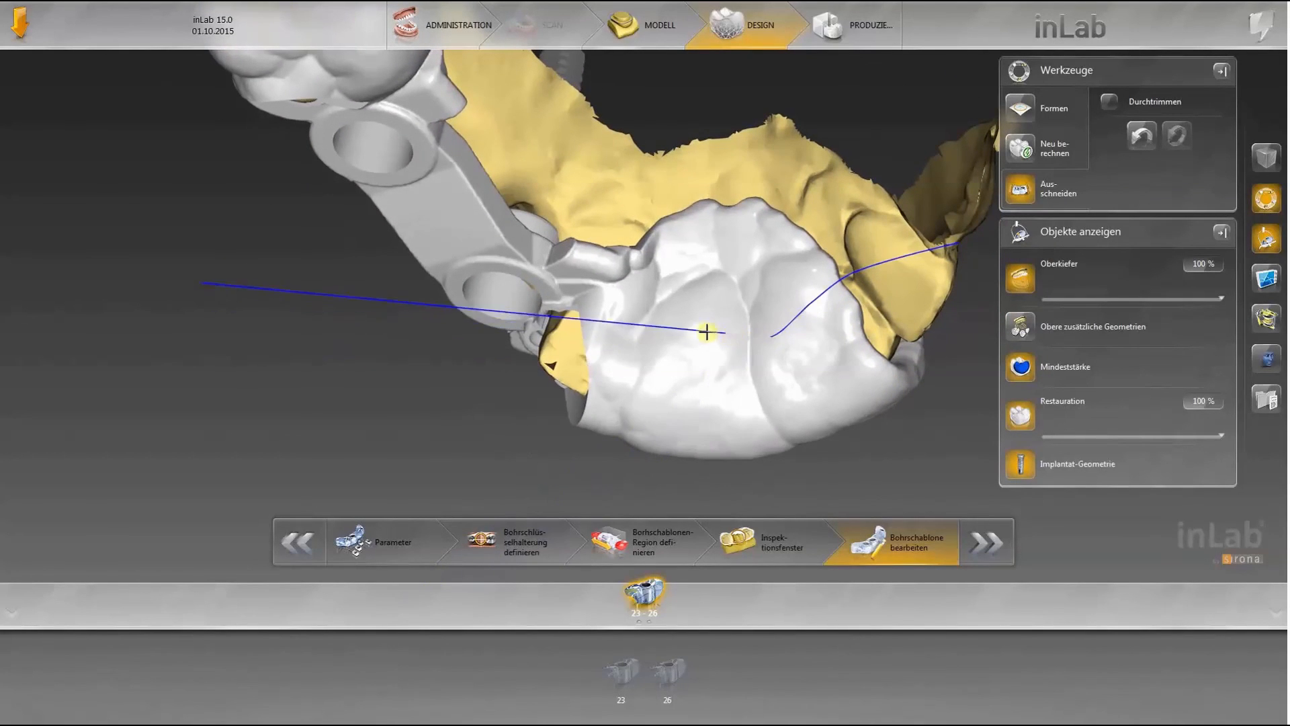
click(667, 326)
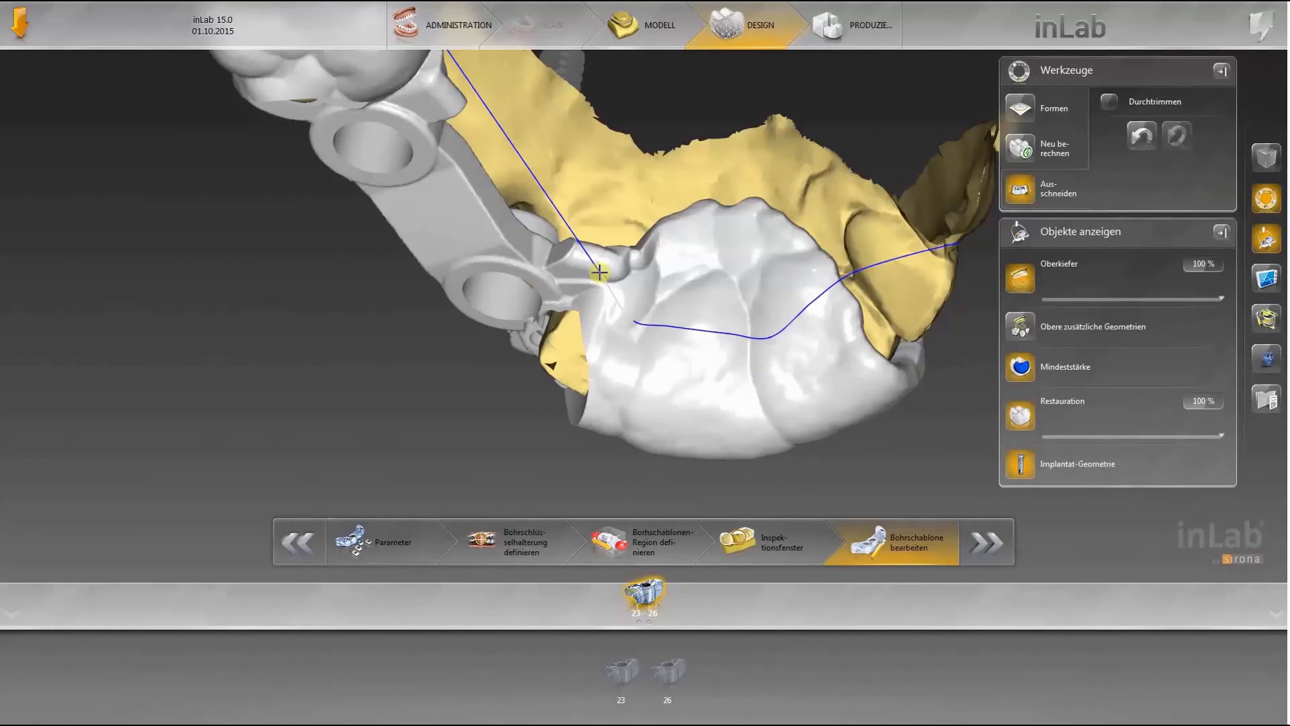
Step: Trim the palatal and buccal margins of the molar support near 26 with the cut tool (Ausschneiden)
middle_drag(599, 272, 627, 302)
click(663, 313)
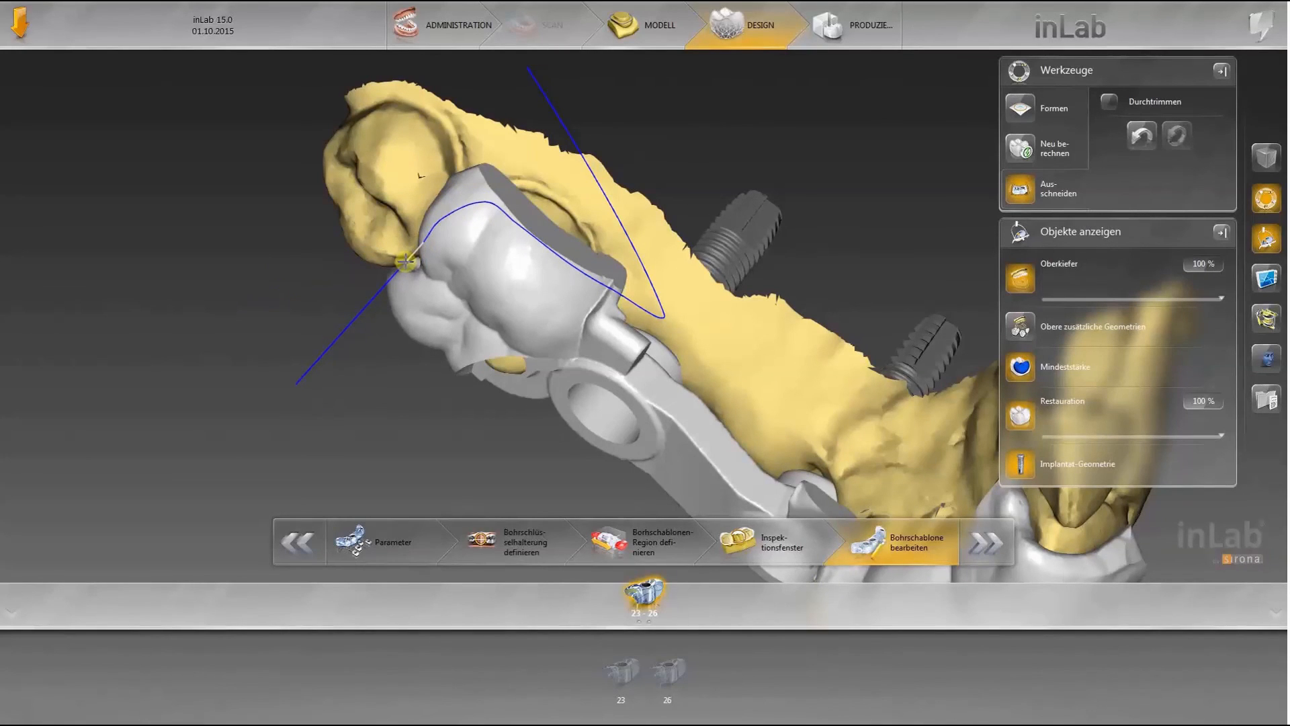
double_click(604, 182)
mouse_move(604, 183)
mouse_down()
mouse_move(541, 383)
mouse_move(485, 438)
mouse_move(556, 450)
mouse_up()
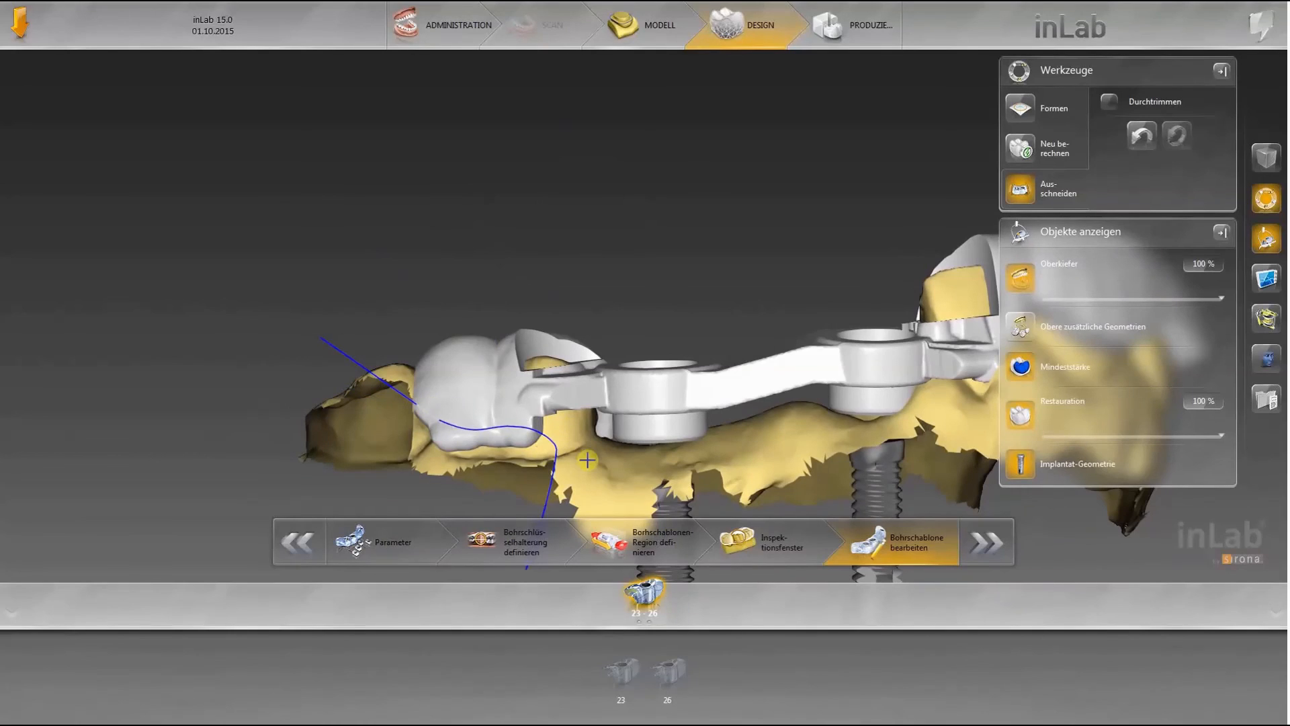
Step: Smooth the sharp cut edges of the molar and anterior supports with the Glätten shaping tool
drag(587, 460, 536, 409)
right_click(543, 415)
click(613, 382)
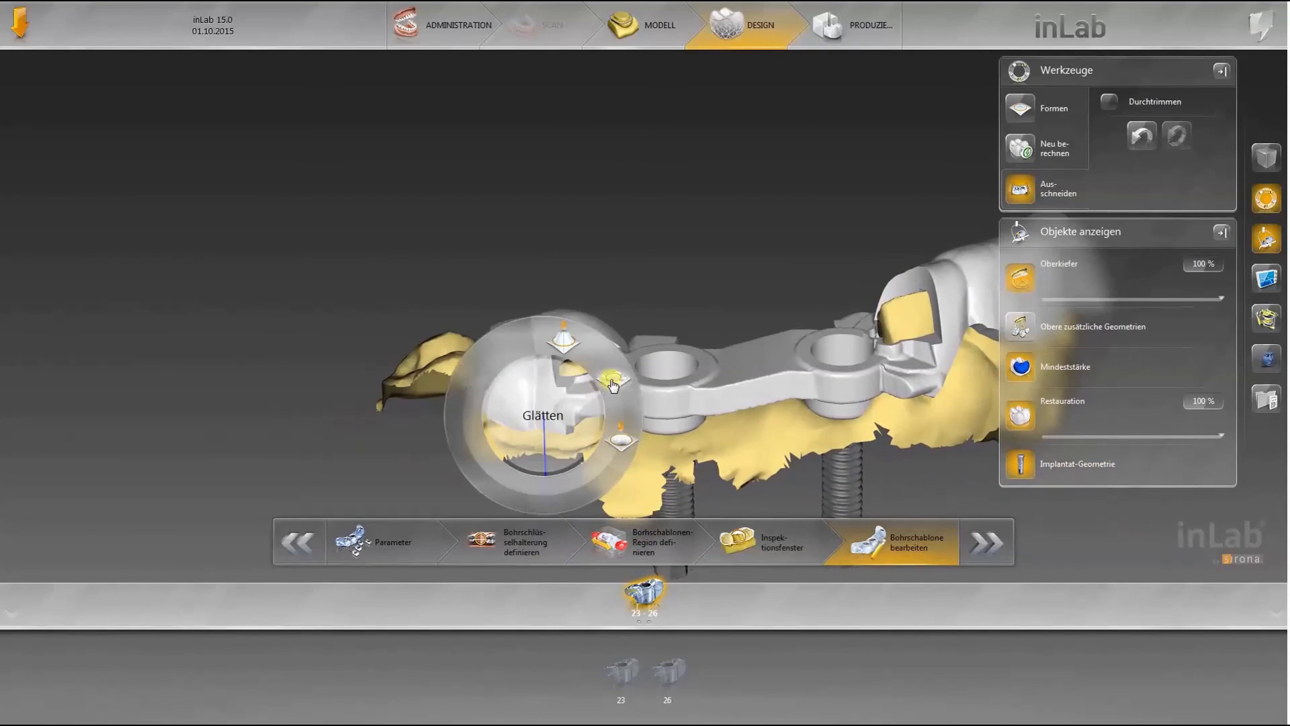
click(617, 385)
drag(576, 435, 668, 371)
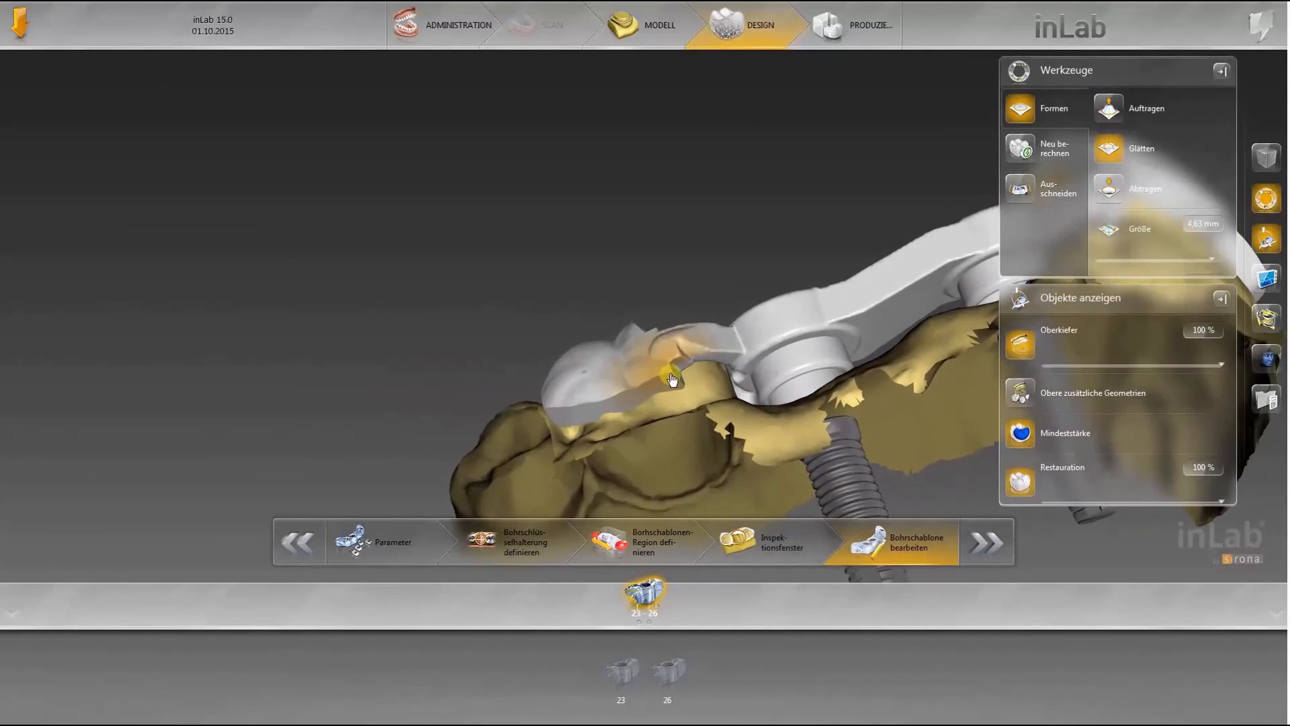
mouse_move(578, 411)
mouse_down()
mouse_move(610, 447)
mouse_move(652, 437)
mouse_move(650, 388)
mouse_move(697, 374)
mouse_move(795, 381)
mouse_move(814, 344)
mouse_move(870, 324)
mouse_move(723, 342)
mouse_move(643, 376)
mouse_move(638, 336)
mouse_move(711, 301)
mouse_move(865, 295)
mouse_move(918, 275)
mouse_move(842, 291)
mouse_up()
mouse_move(887, 314)
mouse_down()
mouse_move(929, 325)
mouse_move(931, 366)
mouse_move(884, 383)
mouse_up()
mouse_move(838, 339)
mouse_down()
mouse_move(856, 336)
mouse_move(810, 336)
mouse_up()
mouse_move(801, 356)
mouse_down()
mouse_move(756, 370)
mouse_move(693, 362)
mouse_move(630, 312)
mouse_up()
Step: Examine the trimmed and smoothed guide from above, the side and below, including the rings and inspection windows
right_drag(619, 303, 640, 414)
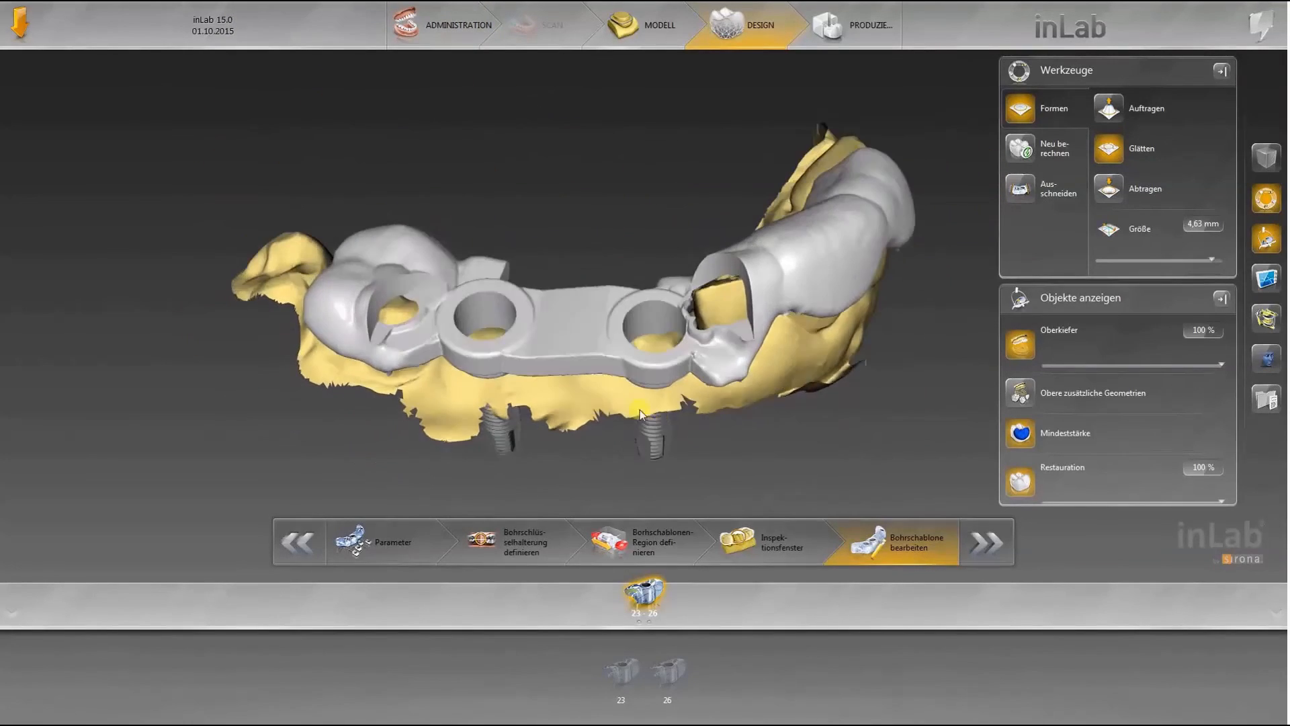
scroll(752, 393, up, 3)
mouse_move(753, 394)
right_down()
mouse_move(726, 377)
mouse_move(743, 378)
mouse_move(732, 384)
right_up()
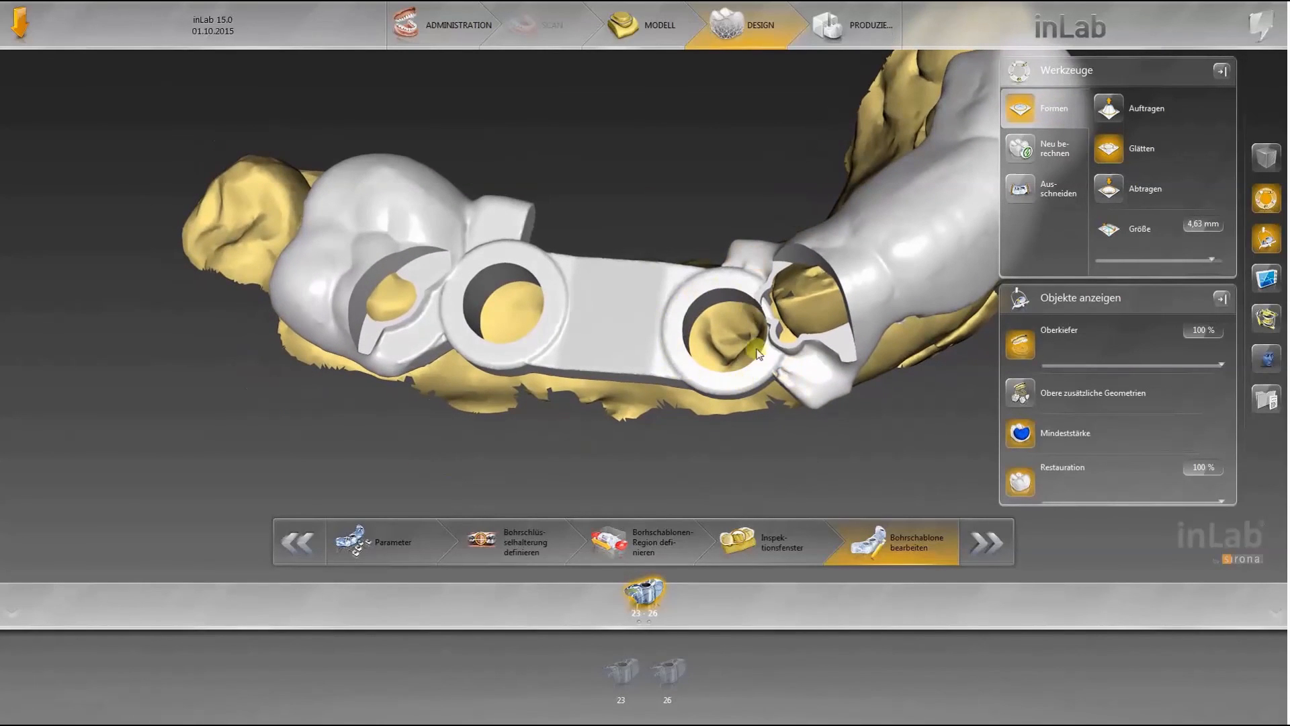
right_drag(678, 363, 748, 366)
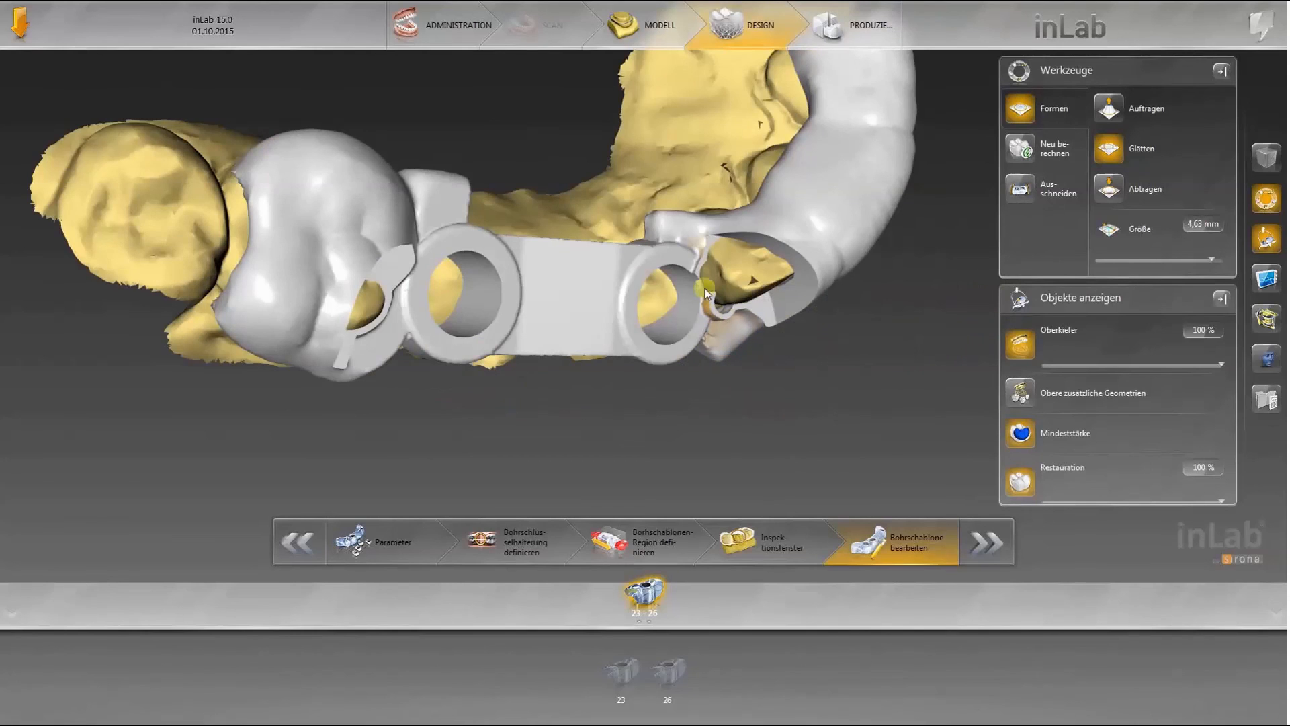
right_drag(711, 302, 672, 302)
right_drag(500, 307, 530, 441)
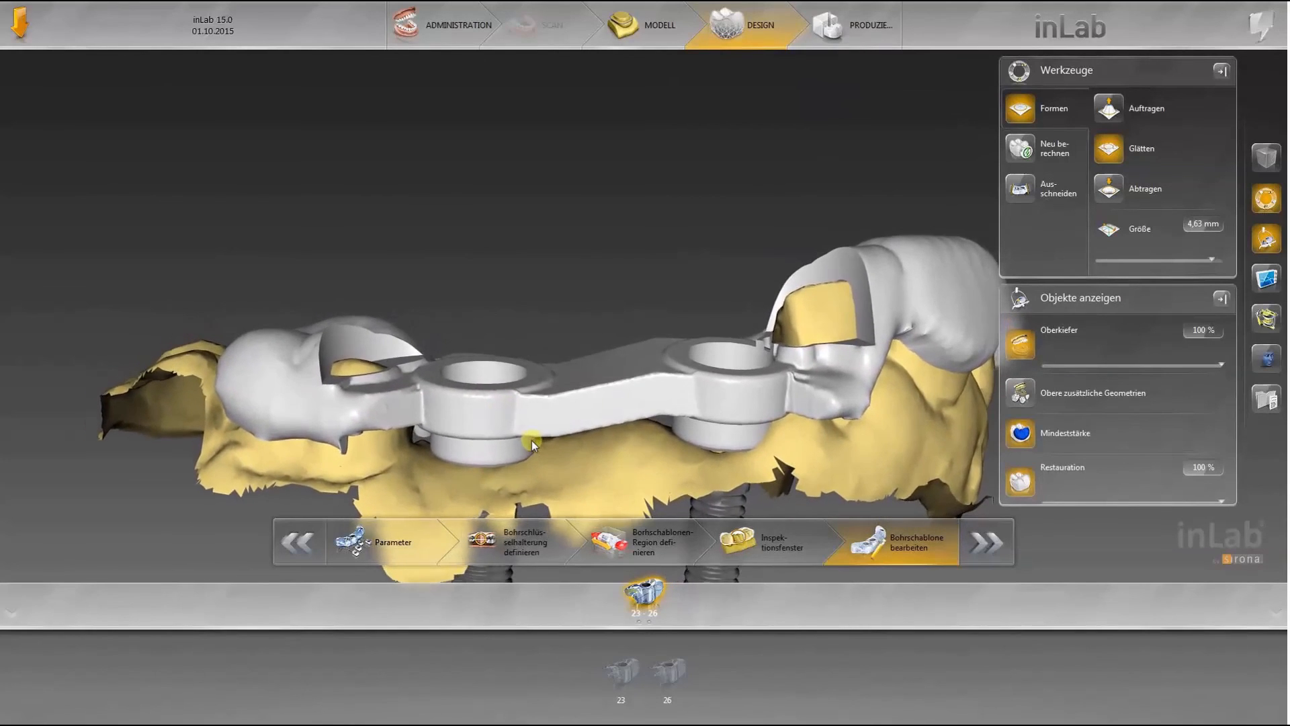
scroll(531, 441, down, 3)
middle_drag(531, 440, 531, 440)
right_drag(531, 441, 531, 440)
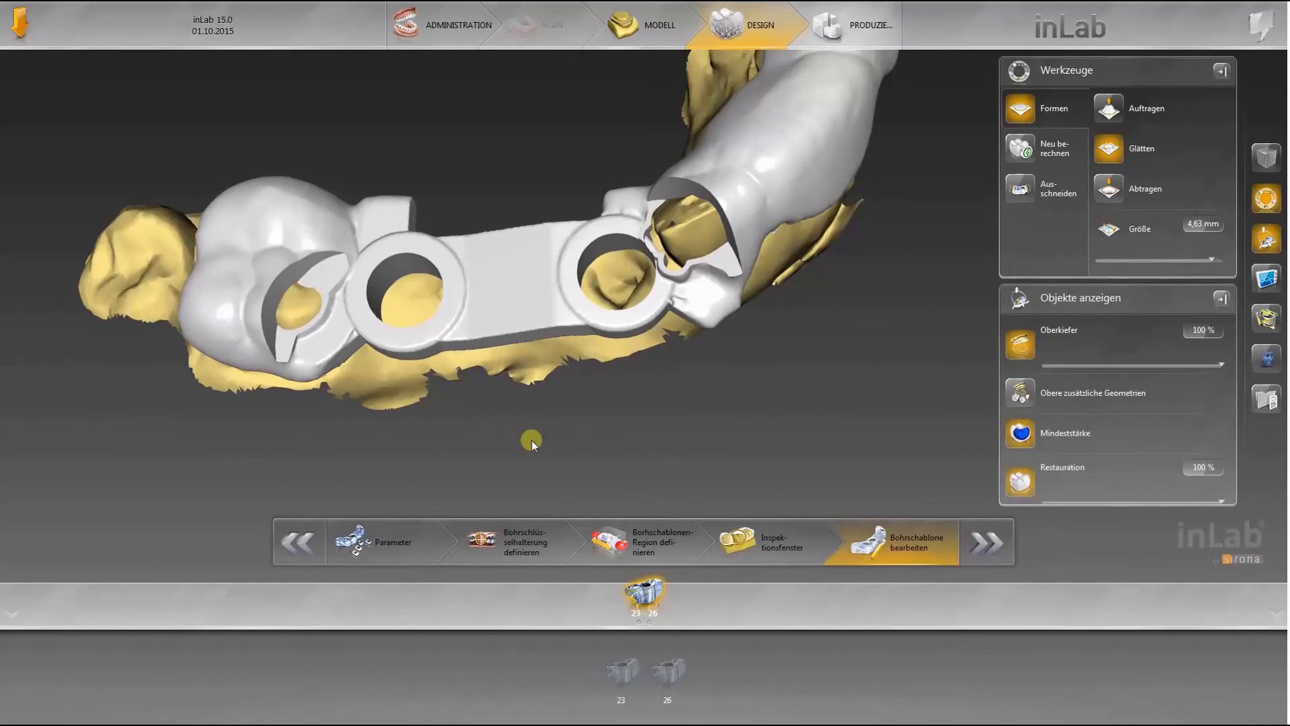
right_drag(531, 441, 531, 440)
middle_drag(531, 441, 531, 441)
right_drag(531, 441, 531, 441)
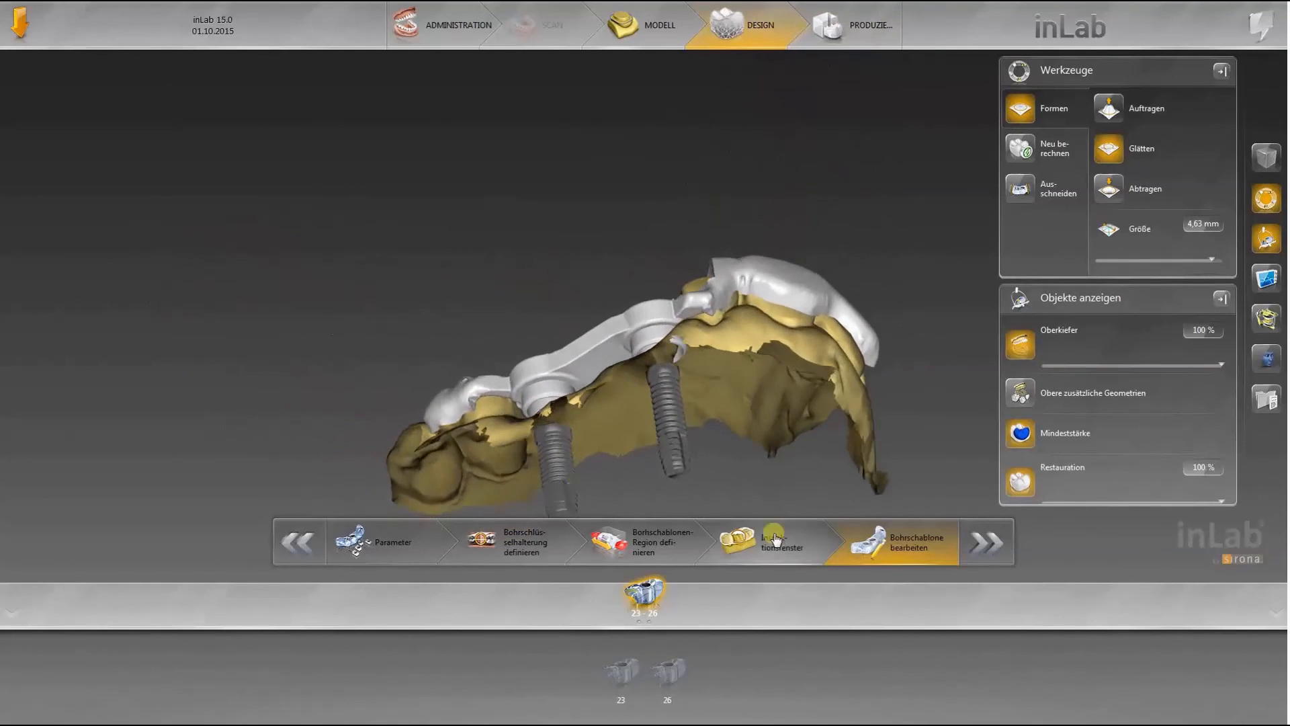
Step: Finish the design and proceed with the drill template to the production phase
click(1006, 552)
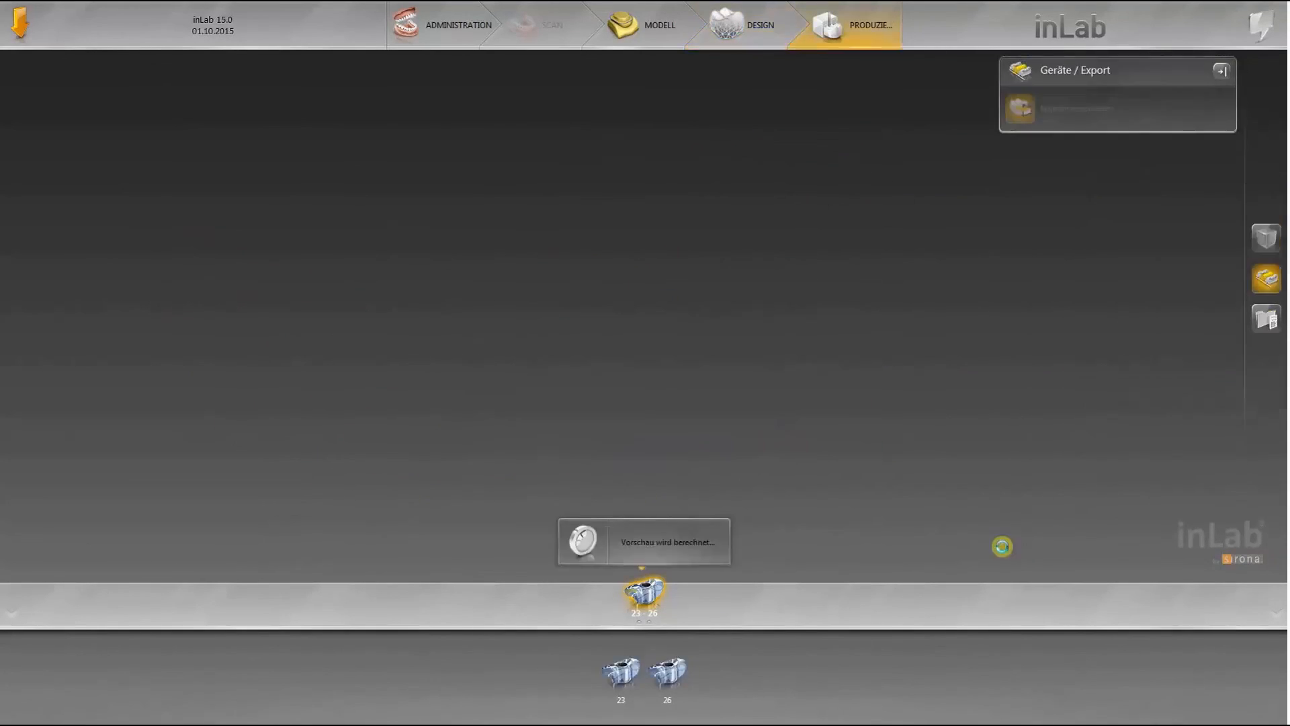